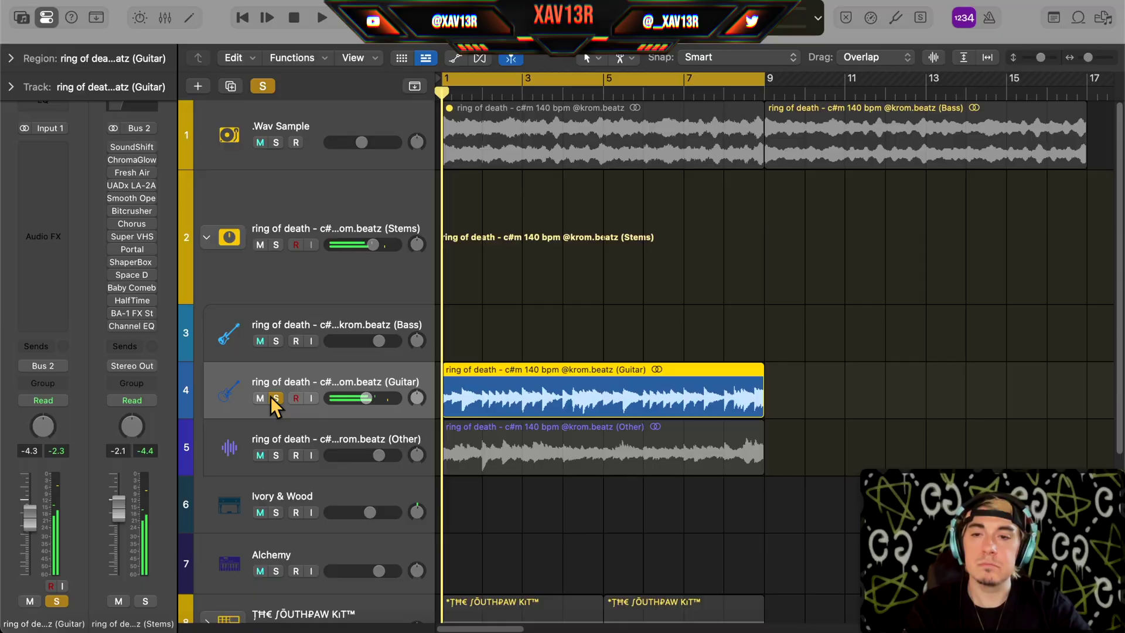
Step: Move the Guitar stem onto the .Wav Sample track, duplicate that track, and place the Other stem on the duplicate
{"action": "left_click", "coordinate": [274, 399]}
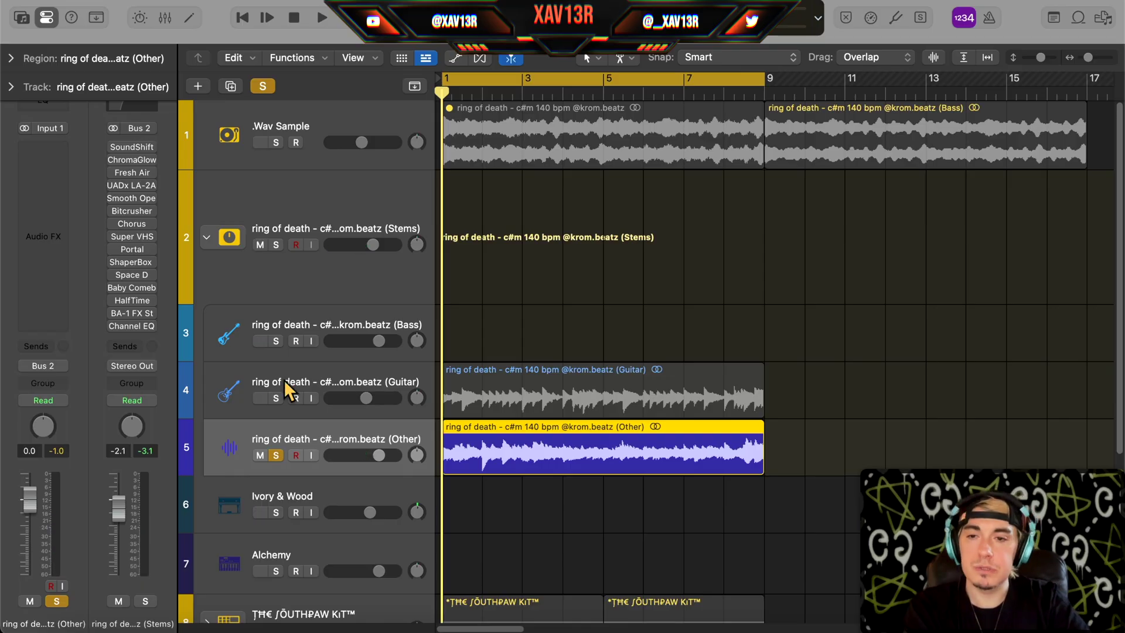
{"action": "left_click_drag", "start_coordinate": [284, 380], "coordinate": [272, 189]}
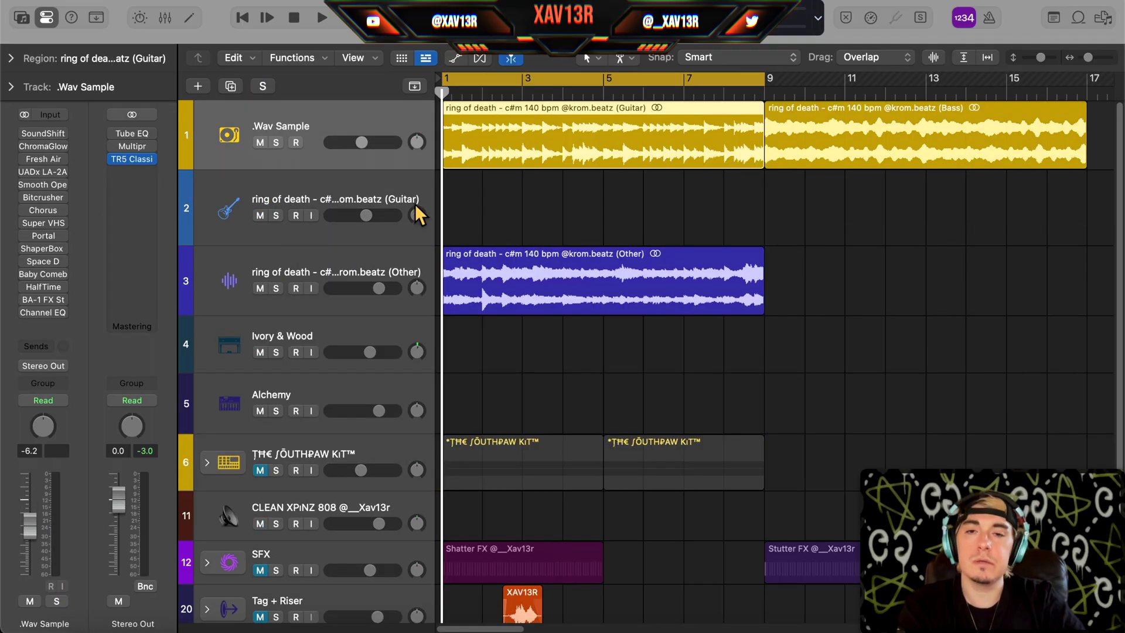
{"action": "key", "text": "super+d"}
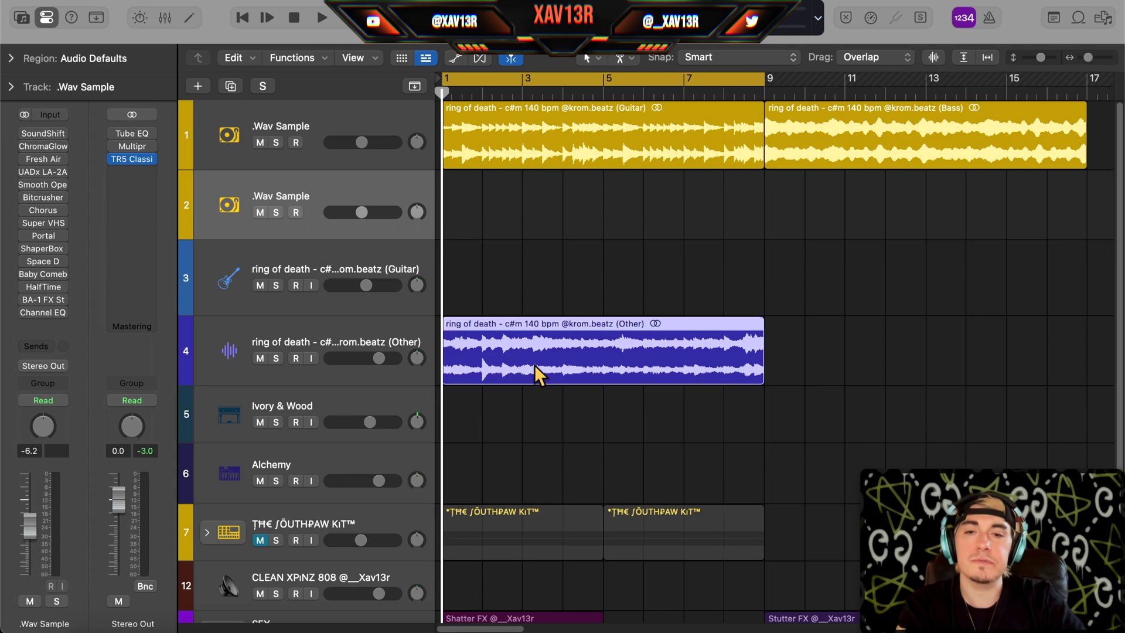
{"action": "left_click_drag", "start_coordinate": [534, 364], "coordinate": [494, 237]}
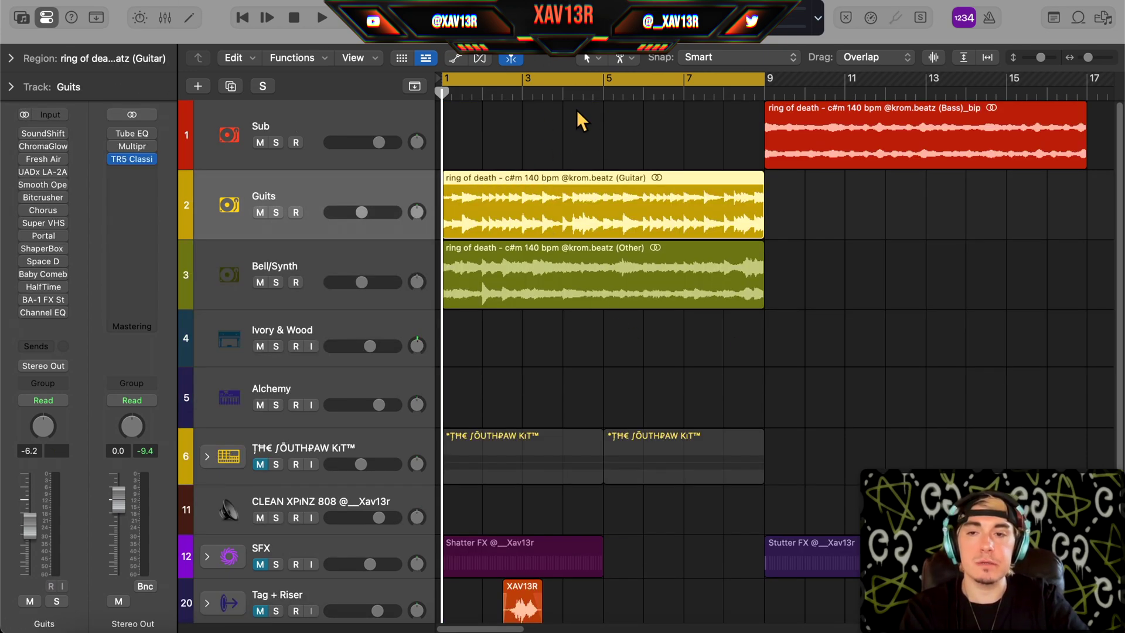
Step: Solo the Guits track and play it back
{"action": "key", "text": "s"}
{"action": "key", "text": "space"}
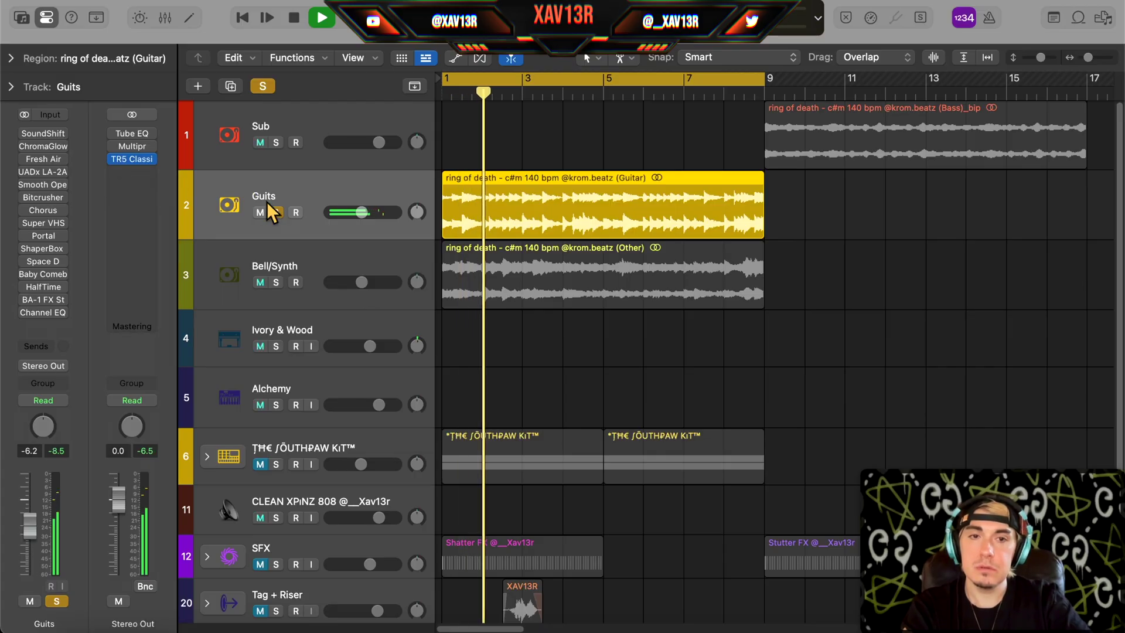
{"action": "key", "text": "space"}
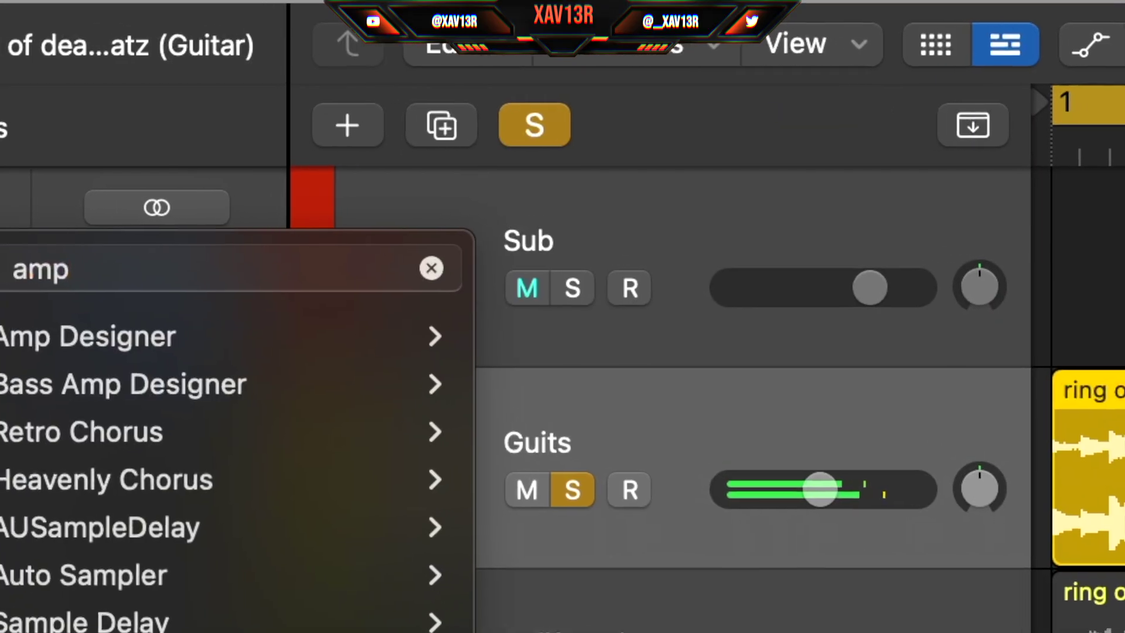
Step: Replace SoundShift on the Guits track with Amp Designer and turn down the amp's bass and mids during playback
{"action": "mouse_move", "coordinate": [377, 339]}
{"action": "left_click", "coordinate": [583, 346]}
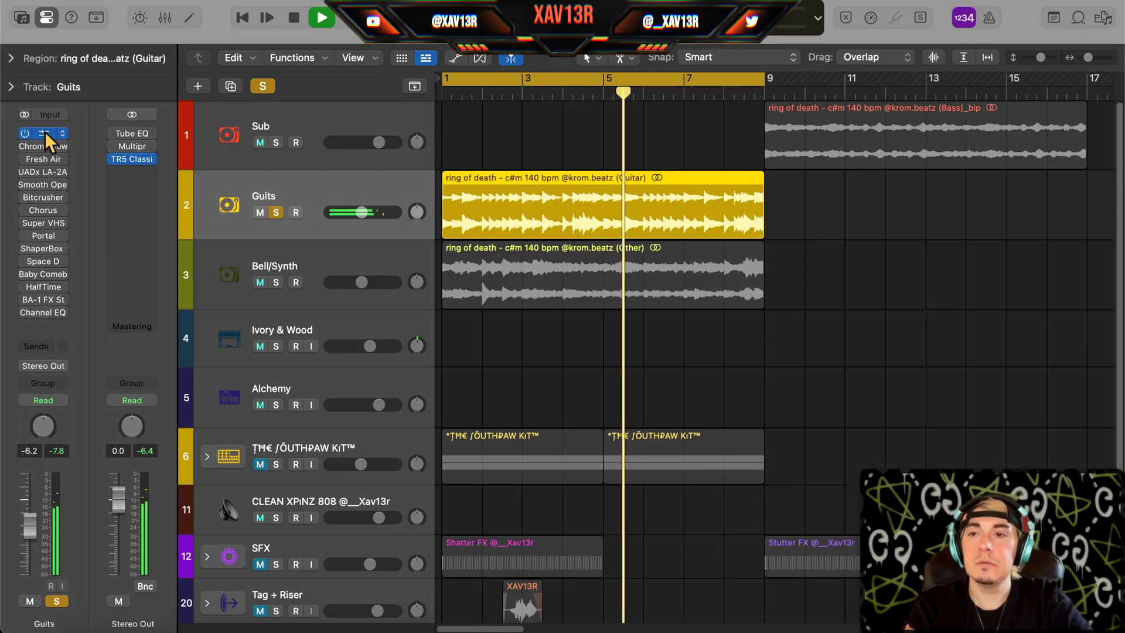
{"action": "left_click", "coordinate": [135, 302]}
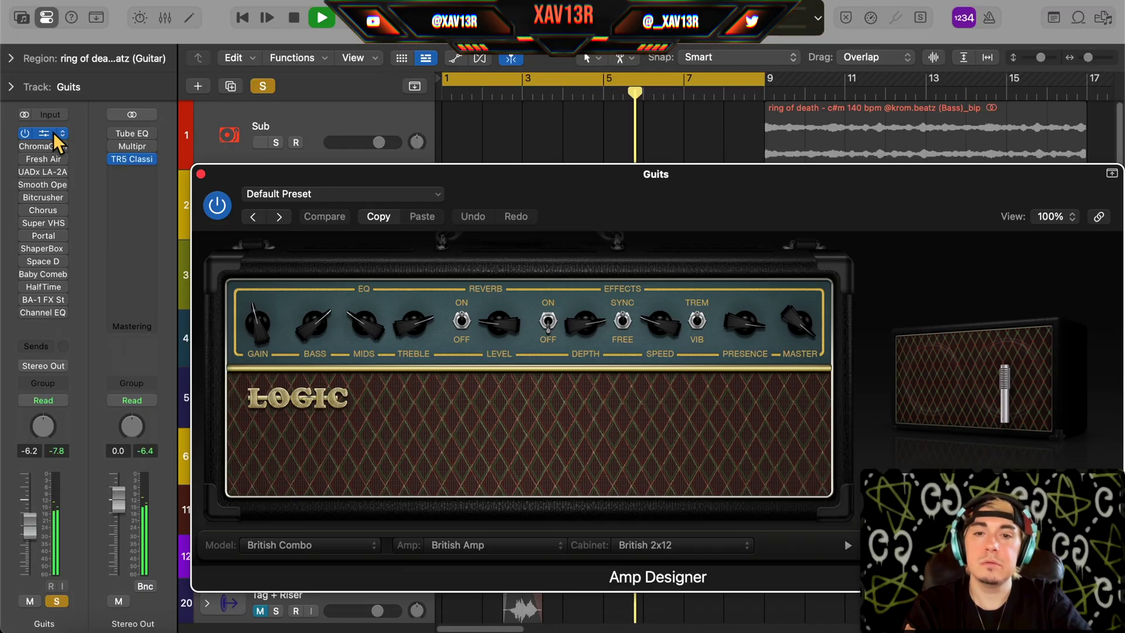
{"action": "left_click_drag", "start_coordinate": [267, 322], "coordinate": [306, 365]}
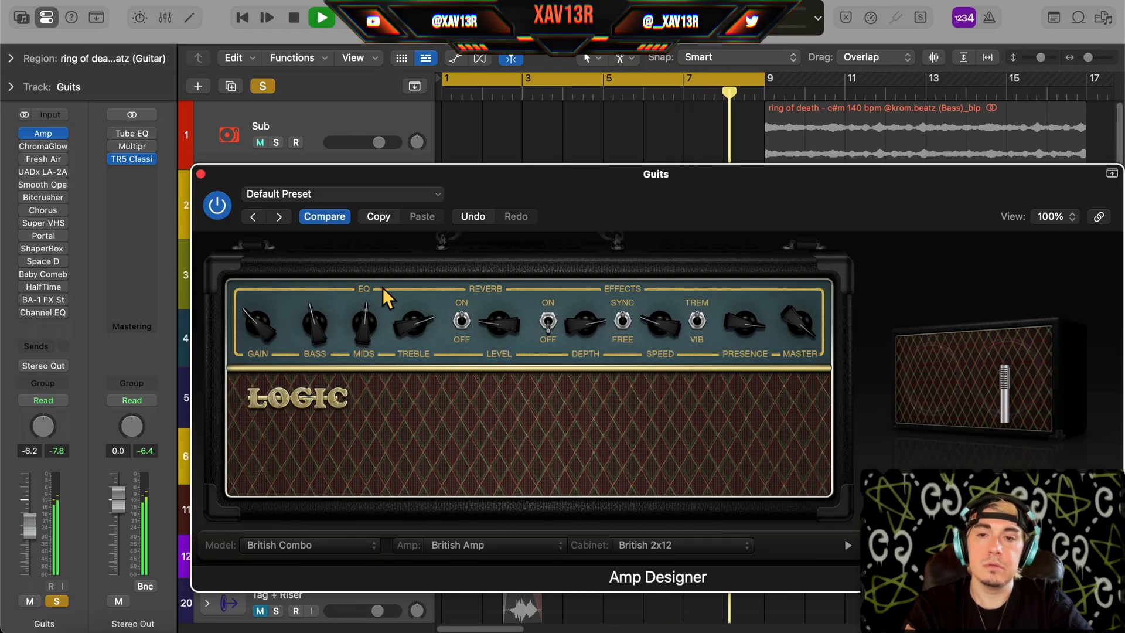
{"action": "key", "text": "space"}
Step: Open the UADx LA-2A Tube Compressor on the Guits track and adjust its gain and peak reduction during playback
{"action": "left_click", "coordinate": [44, 172]}
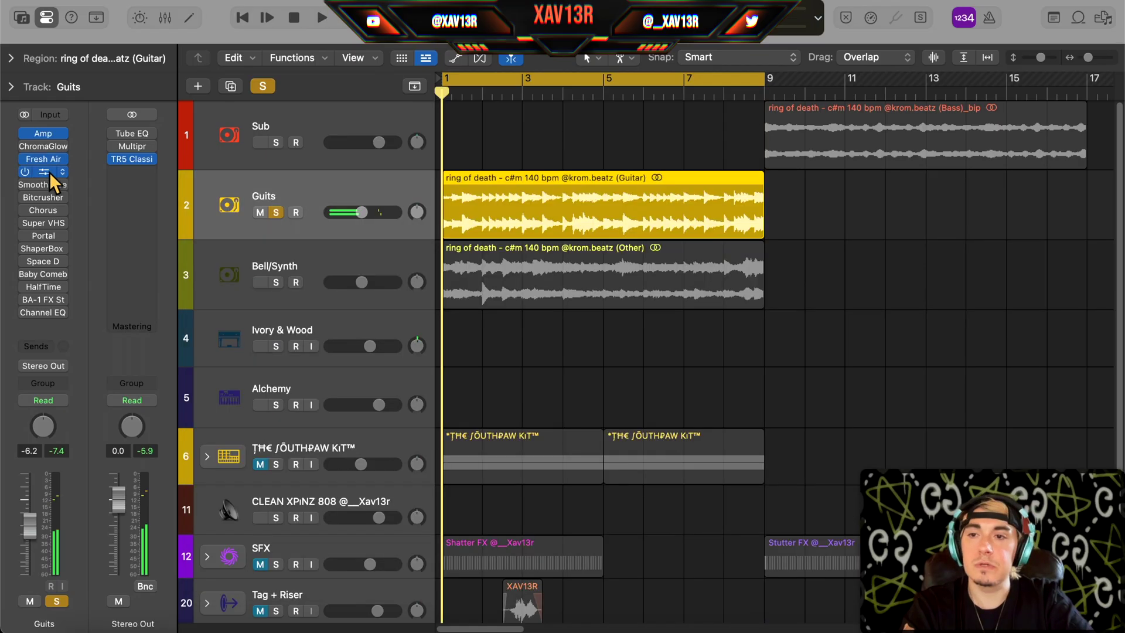
{"action": "left_click_drag", "start_coordinate": [756, 173], "coordinate": [500, 110]}
{"action": "key", "text": "space"}
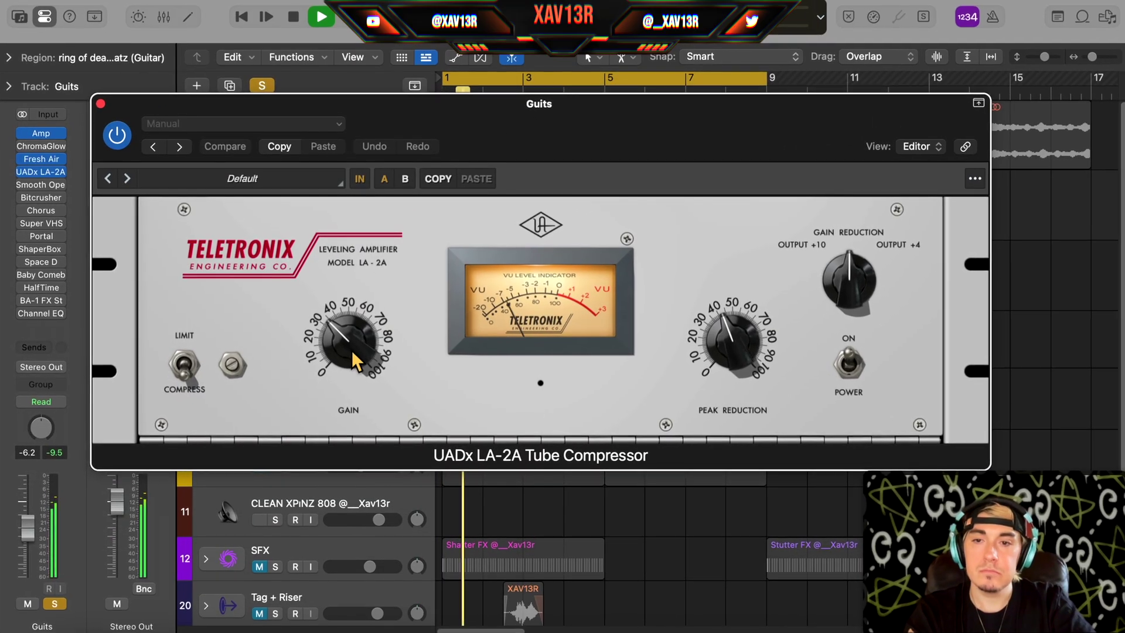
{"action": "left_click_drag", "start_coordinate": [342, 342], "coordinate": [342, 344]}
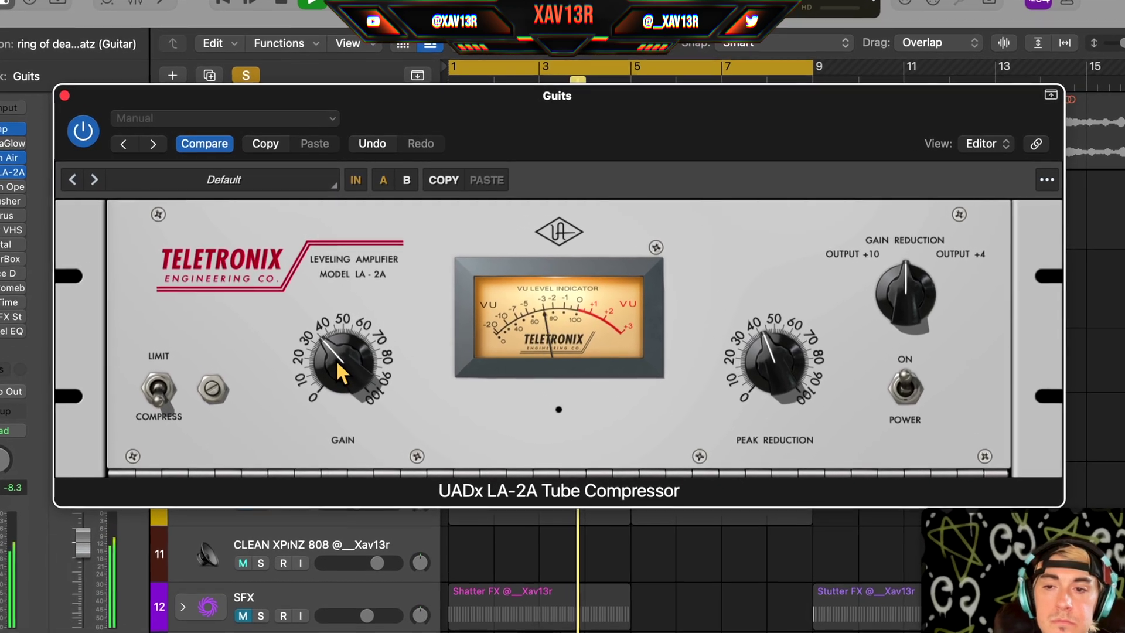
{"action": "left_click_drag", "start_coordinate": [774, 361], "coordinate": [775, 388]}
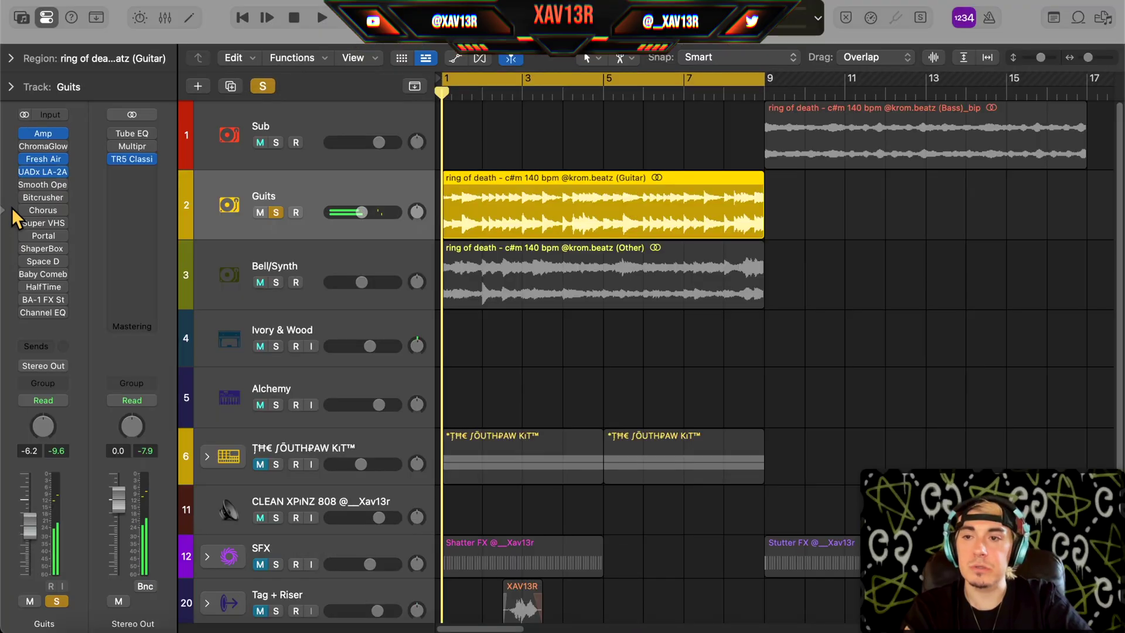
Step: Shape the Guits curve in Smooth Operator Pro with dips near 350 Hz and 4 kHz, a 10 kHz lift, and -28.2 dB at 27 Hz
{"action": "left_click", "coordinate": [43, 184]}
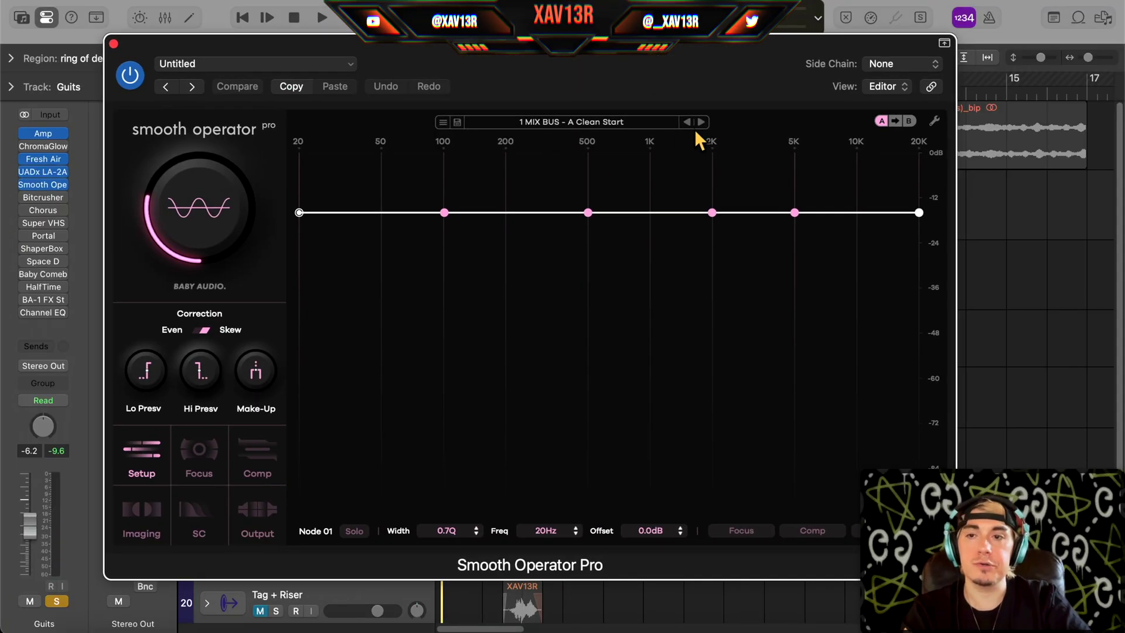
{"action": "key", "text": "space"}
{"action": "left_click_drag", "start_coordinate": [712, 212], "coordinate": [782, 234]}
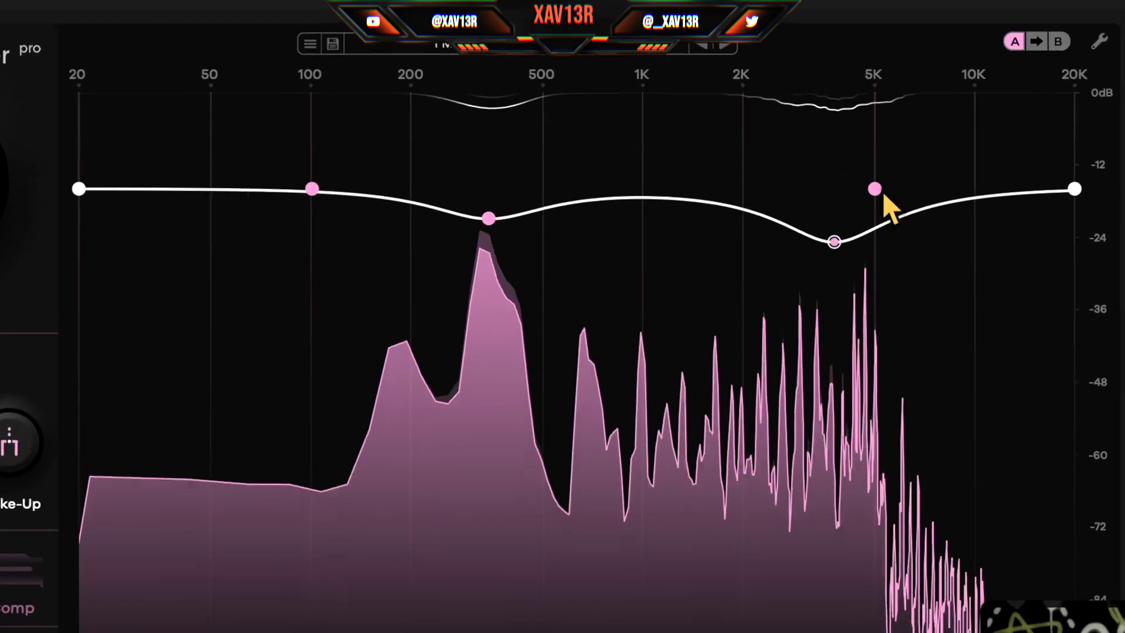
{"action": "left_click_drag", "start_coordinate": [838, 199], "coordinate": [877, 156]}
{"action": "left_click_drag", "start_coordinate": [941, 126], "coordinate": [970, 81]}
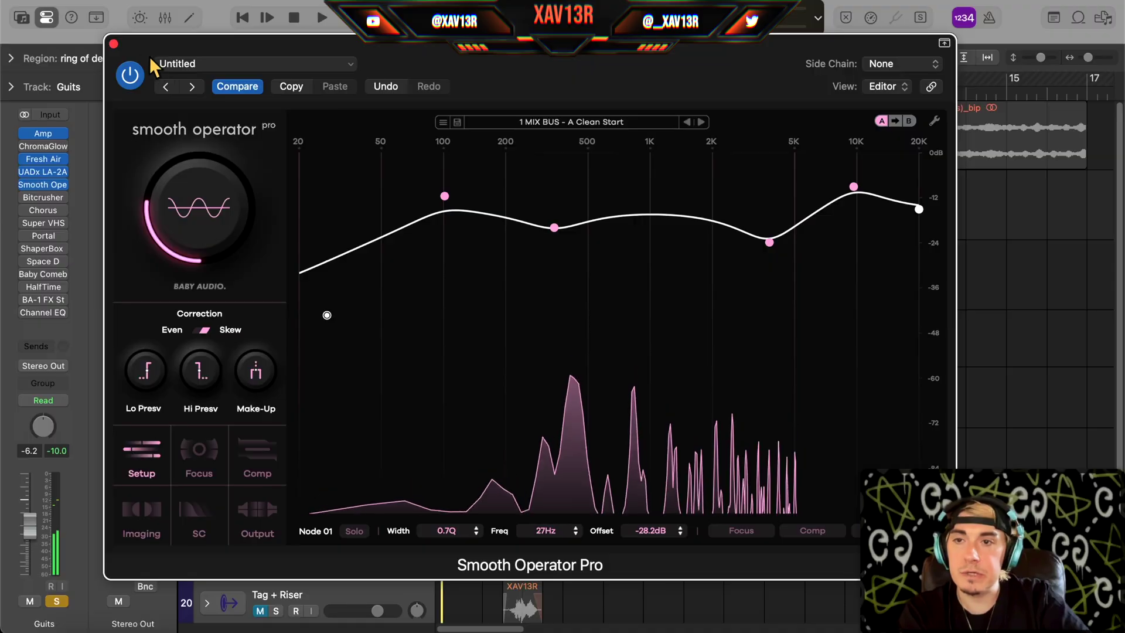
{"action": "left_click", "coordinate": [113, 44]}
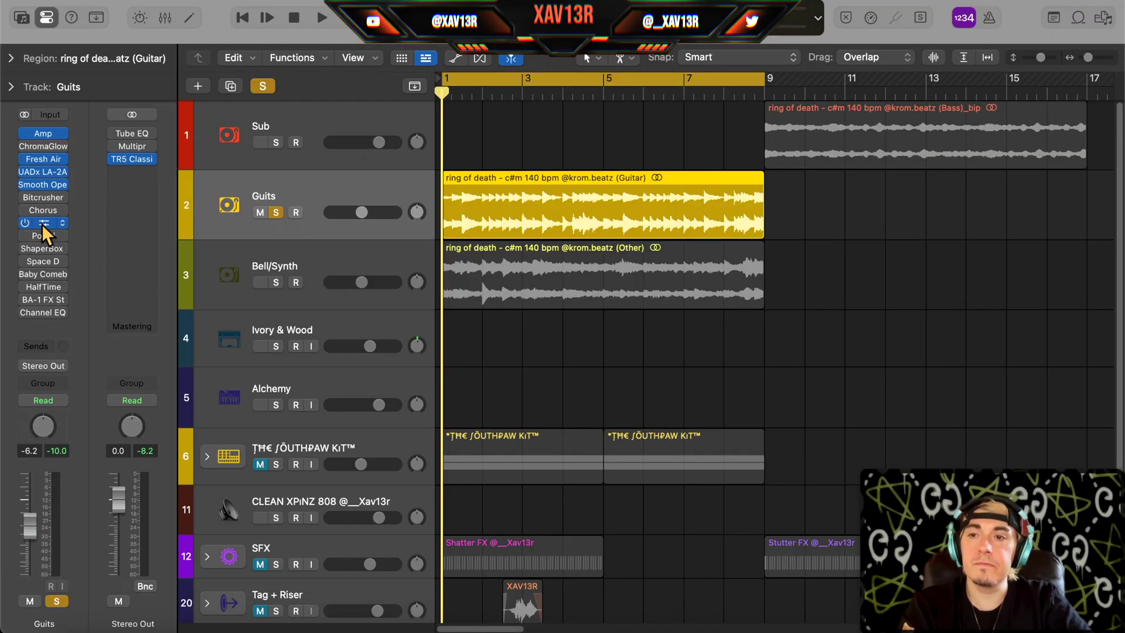
Step: Enable Super VHS on the Guits track, add heat, and lower its mix while listening
{"action": "left_click", "coordinate": [42, 224]}
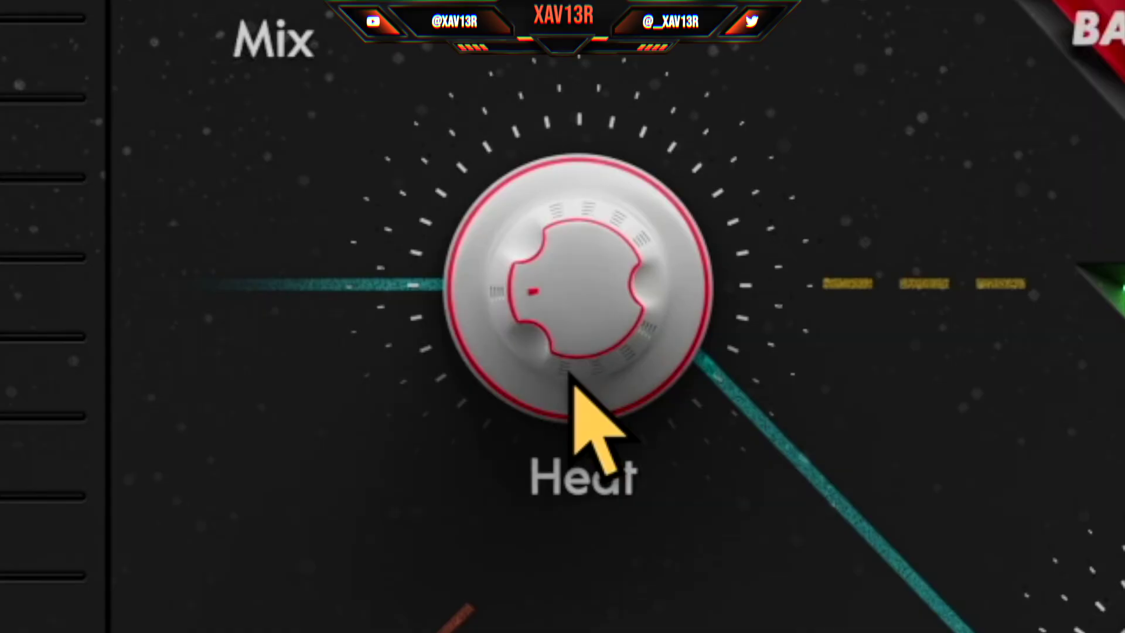
{"action": "key", "text": "space"}
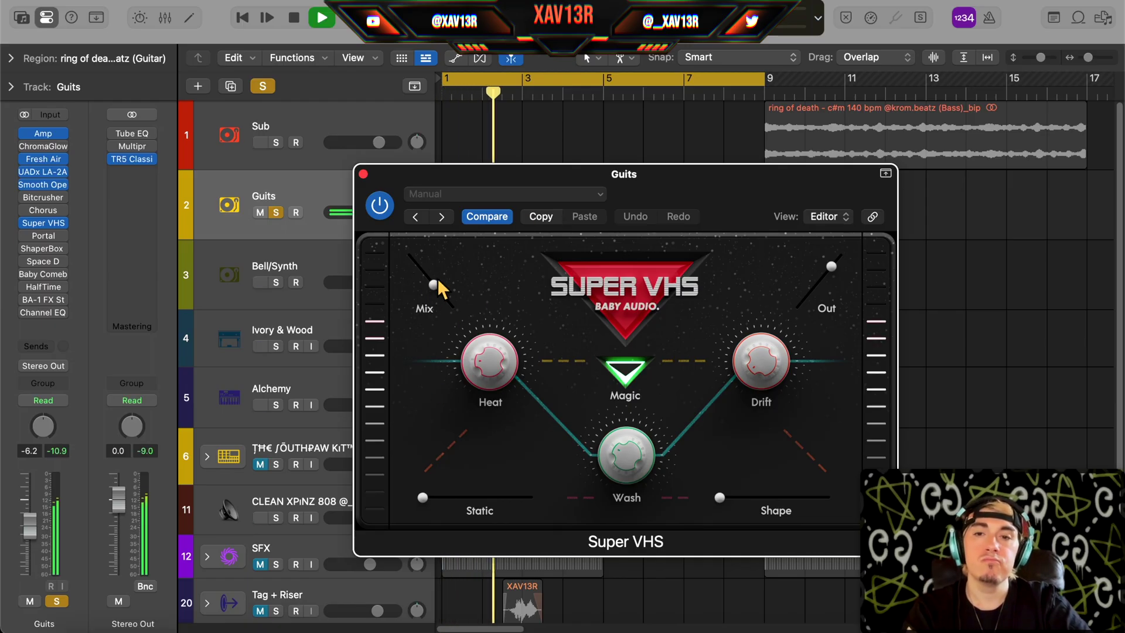
{"action": "left_click_drag", "start_coordinate": [436, 290], "coordinate": [435, 294]}
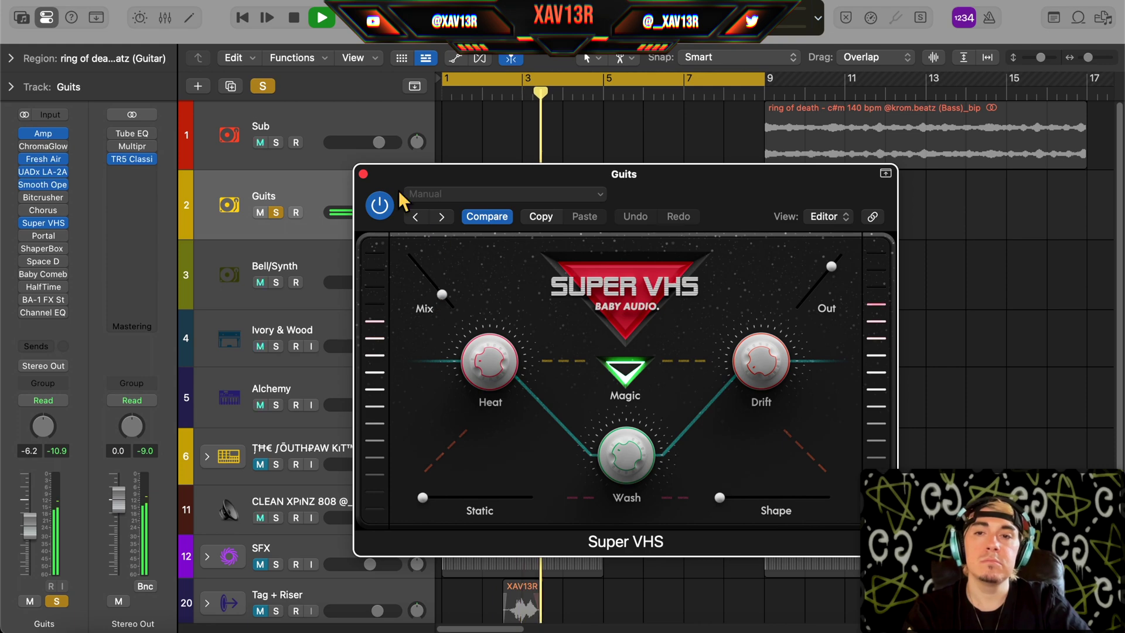
{"action": "left_click", "coordinate": [362, 174]}
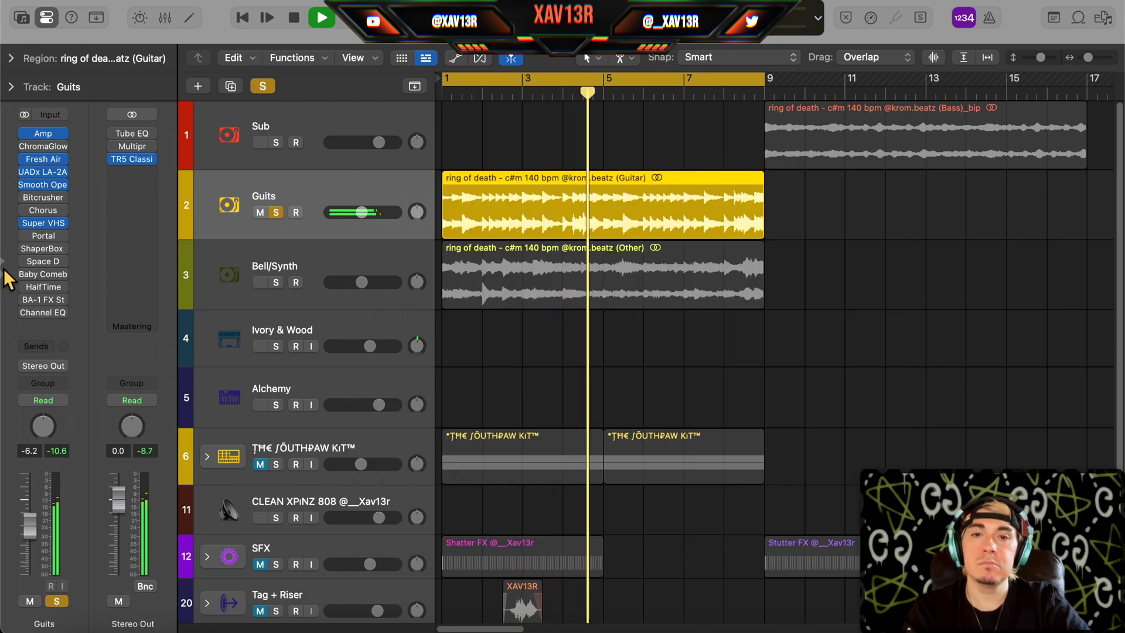
{"action": "key", "text": "Return"}
Step: Load the Mallet Walls preset from the favorites in Portal on the Guits track and set dry/wet to 30 percent
{"action": "left_click", "coordinate": [45, 235]}
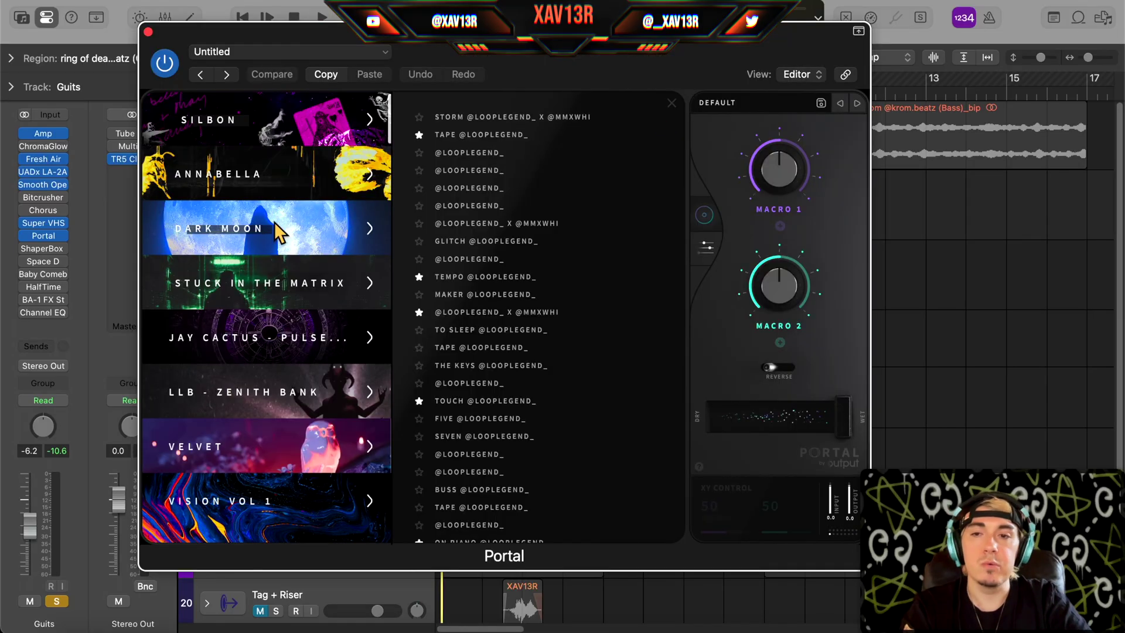
{"action": "scroll", "coordinate": [276, 232], "scroll_direction": "down", "scroll_amount": 10}
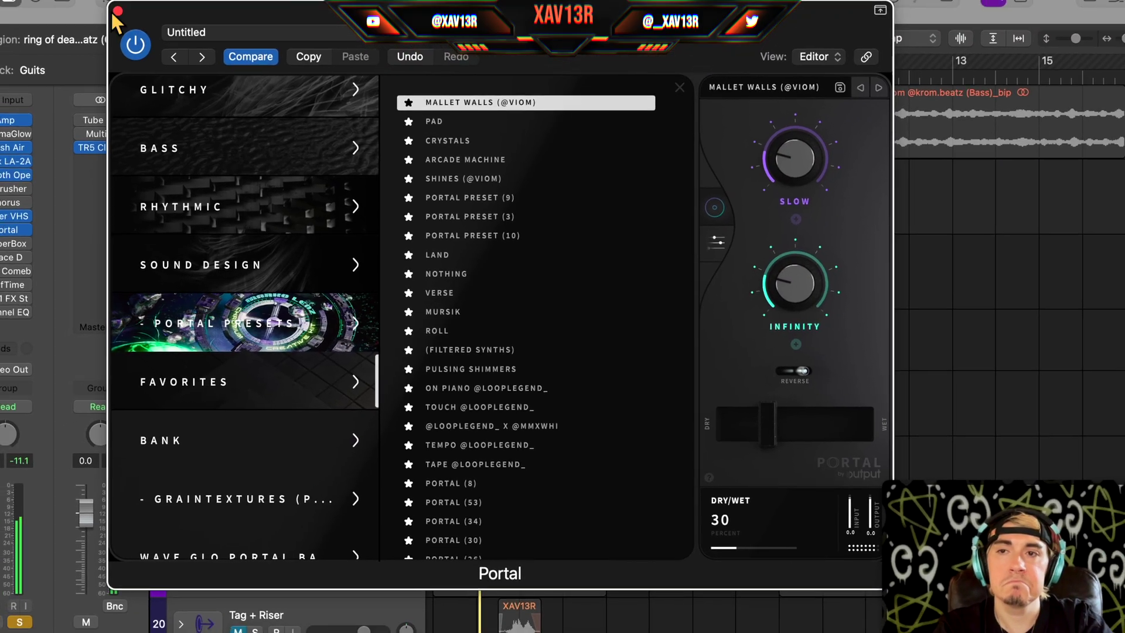
{"action": "left_click", "coordinate": [115, 12]}
{"action": "key", "text": "space"}
Step: Replace Space Designer on the Guits track with Quantec Room Simulator and load the Particle Refections preset
{"action": "left_click", "coordinate": [42, 259]}
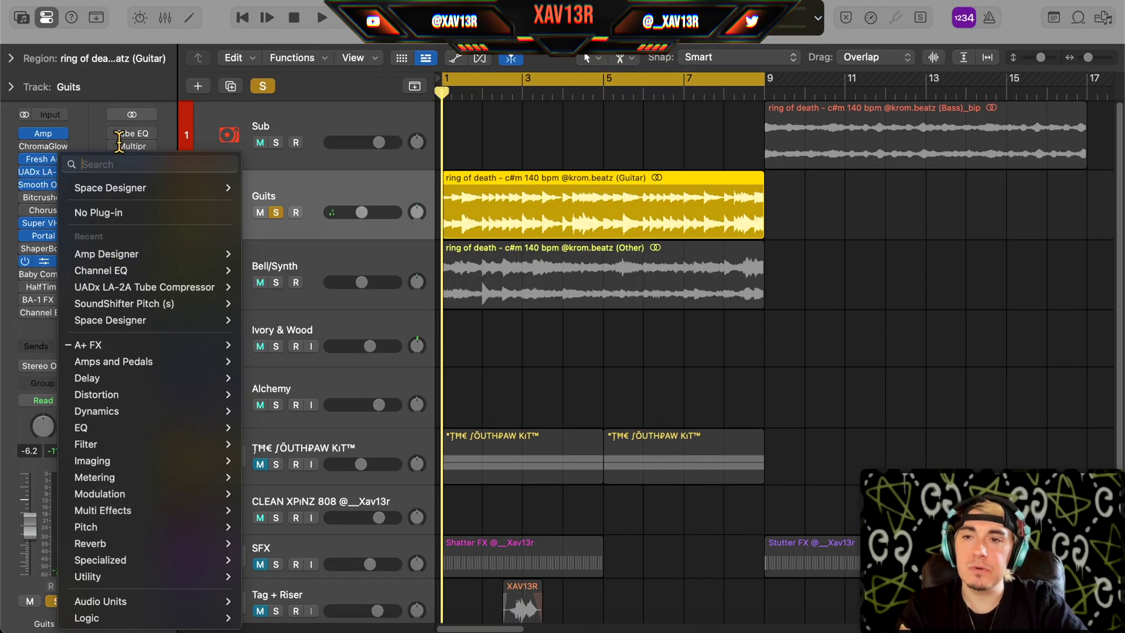
{"action": "left_click", "coordinate": [103, 136]}
{"action": "left_click", "coordinate": [61, 261]}
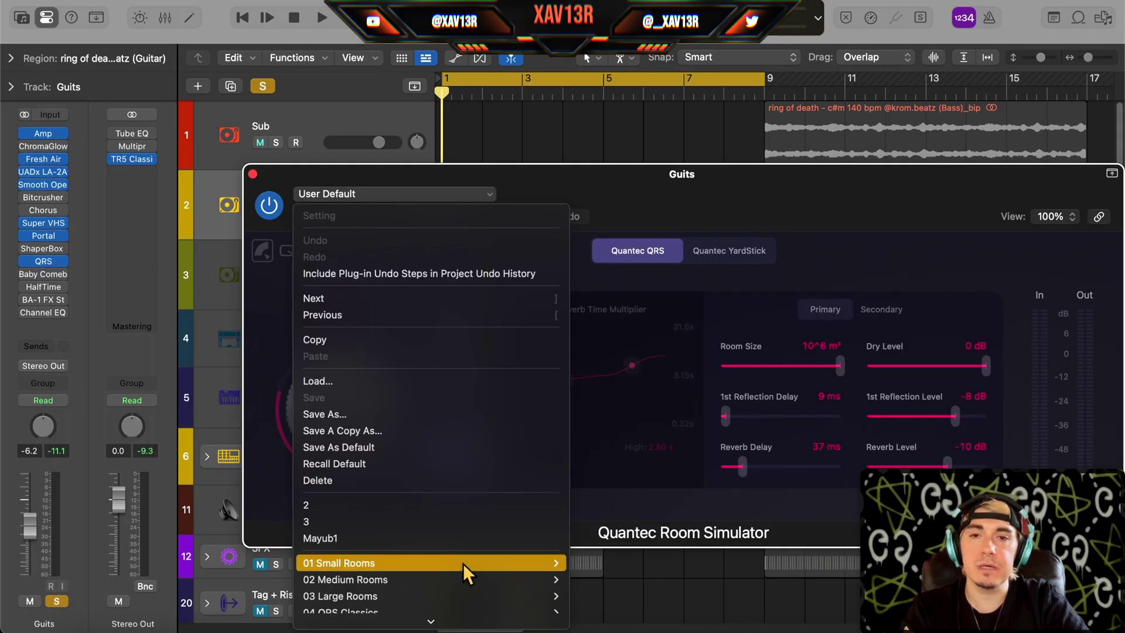
{"action": "mouse_move", "coordinate": [551, 617]}
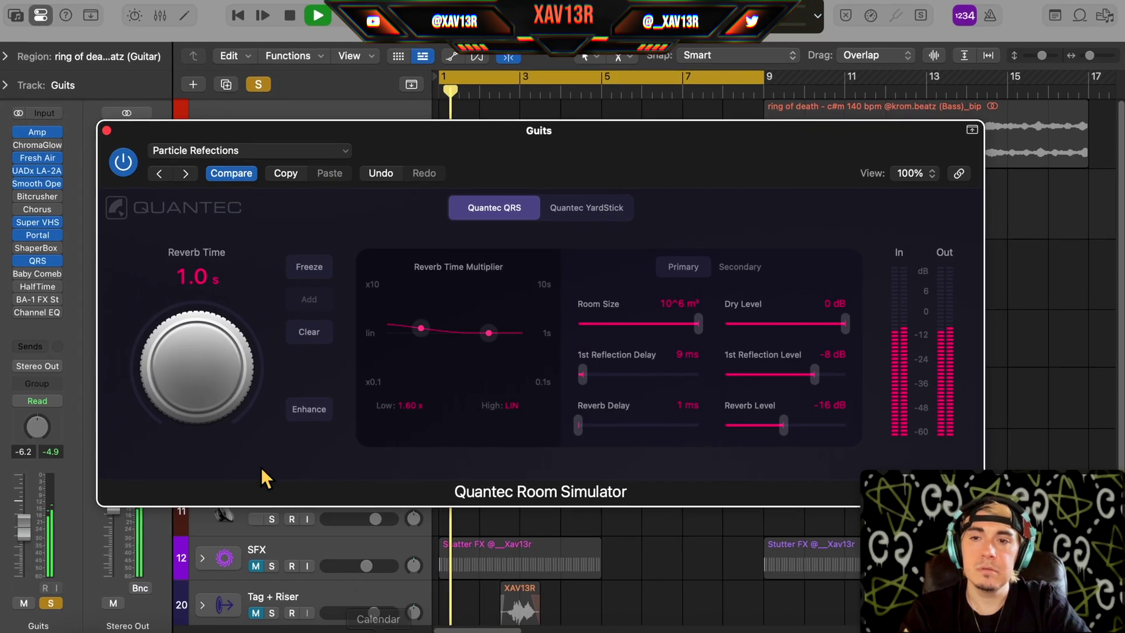
Step: Set the Quantec reverb time to 5.6 s and the 1st reflection level to -22 dB, and adjust the reverb level
{"action": "left_click_drag", "start_coordinate": [186, 345], "coordinate": [186, 253]}
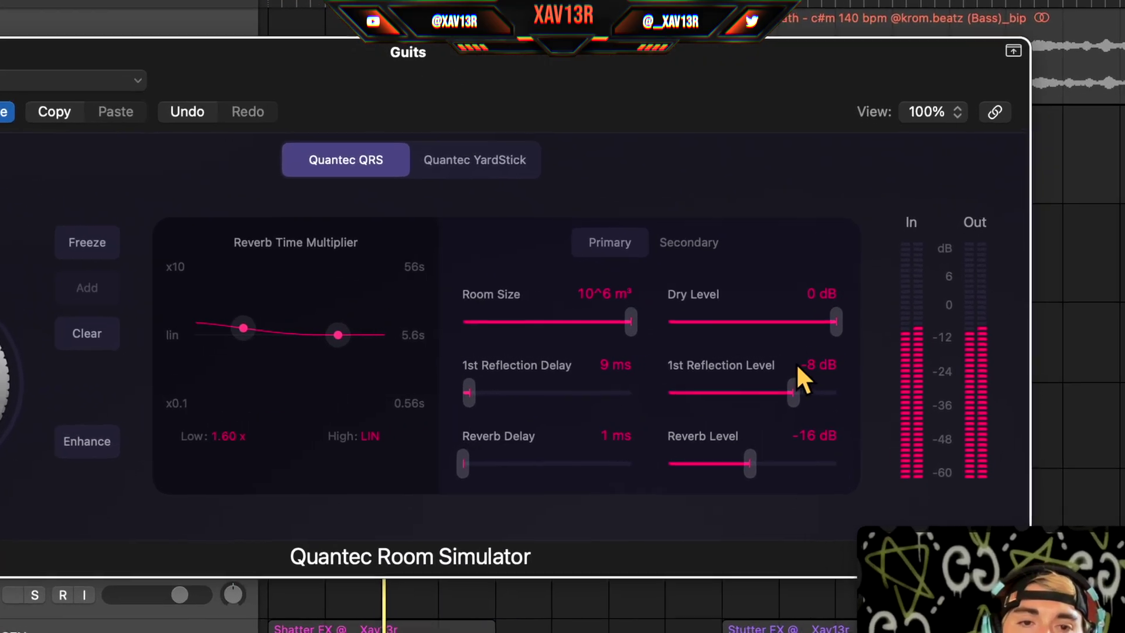
{"action": "left_click_drag", "start_coordinate": [802, 385], "coordinate": [739, 387]}
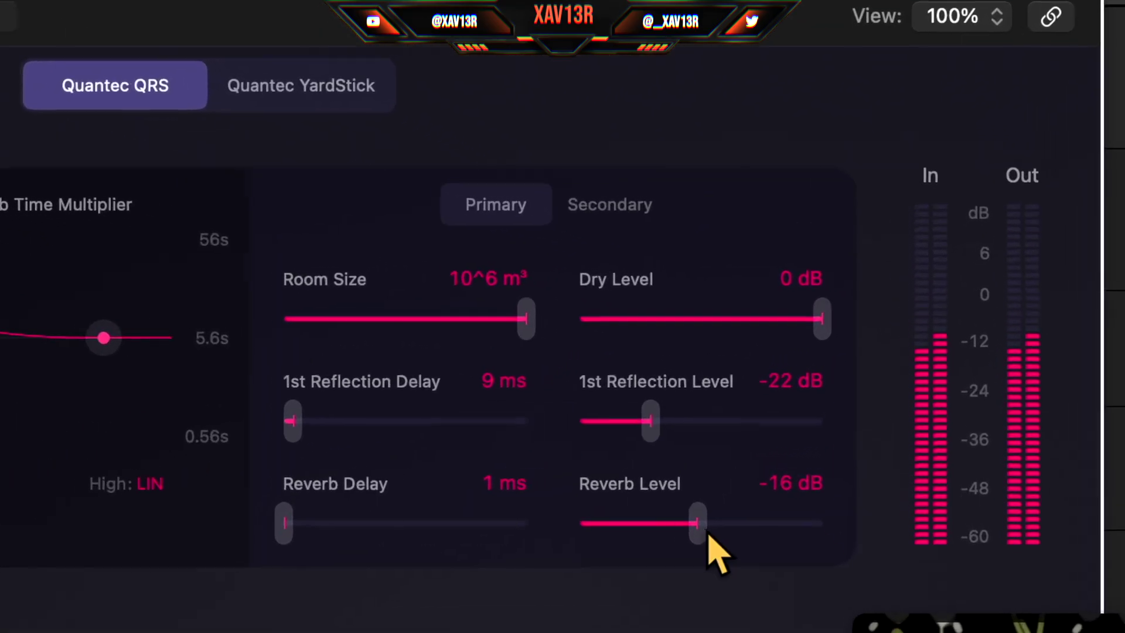
{"action": "mouse_move", "coordinate": [731, 495]}
{"action": "left_mouse_down"}
{"action": "mouse_move", "coordinate": [681, 492]}
{"action": "mouse_move", "coordinate": [738, 483]}
{"action": "left_mouse_up"}
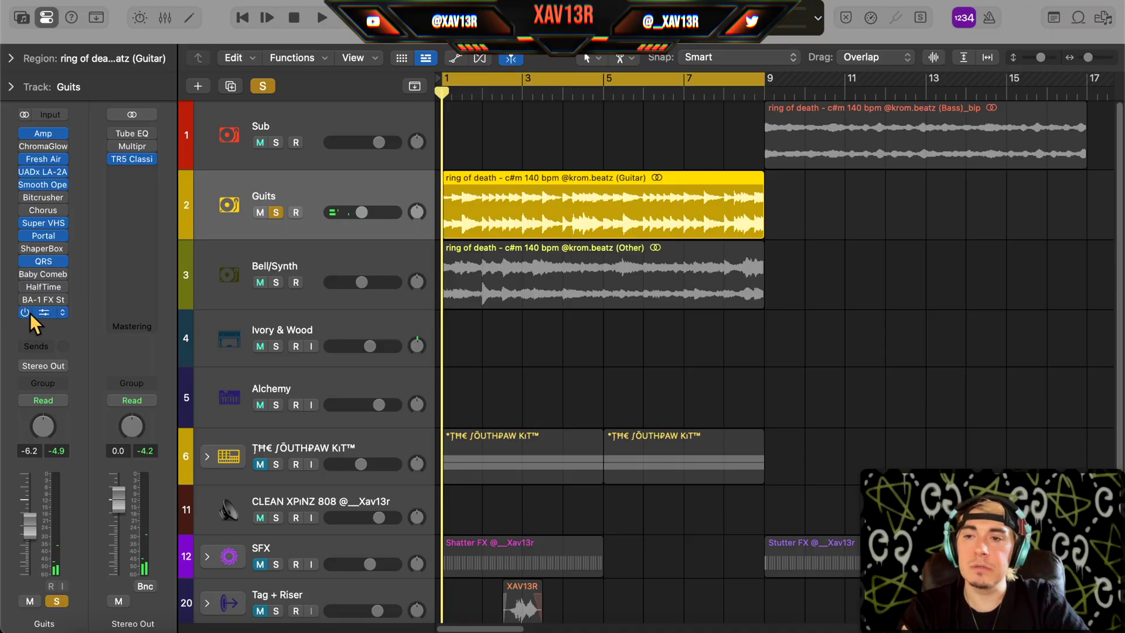
Step: In the Guits Channel EQ, raise the high shelf about 4.5 dB near 6 kHz and cut the upper-mid and low-mid bands
{"action": "left_click", "coordinate": [42, 312]}
{"action": "left_click_drag", "start_coordinate": [842, 208], "coordinate": [744, 136]}
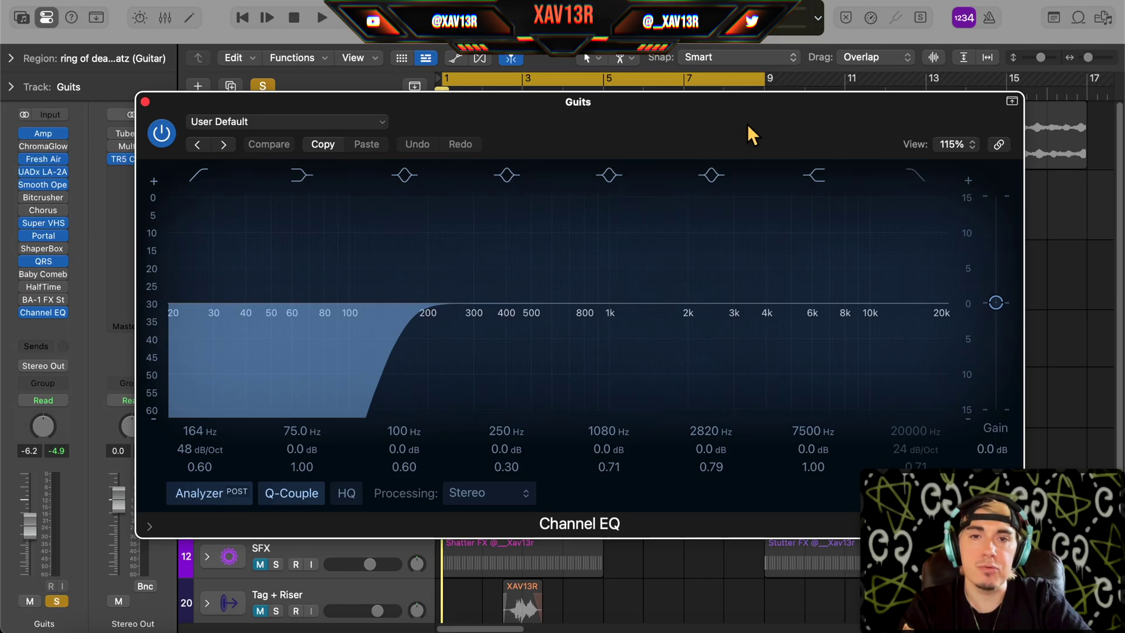
{"action": "key", "text": "space"}
{"action": "left_click_drag", "start_coordinate": [833, 261], "coordinate": [792, 279]}
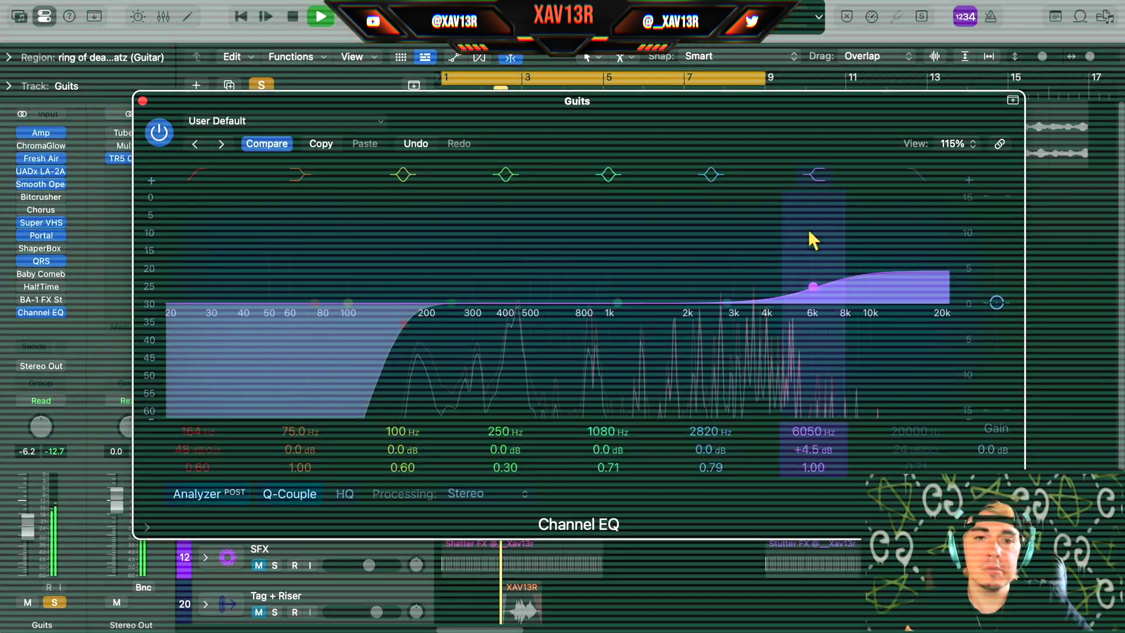
{"action": "left_click_drag", "start_coordinate": [703, 285], "coordinate": [672, 316]}
{"action": "left_click_drag", "start_coordinate": [442, 303], "coordinate": [490, 325]}
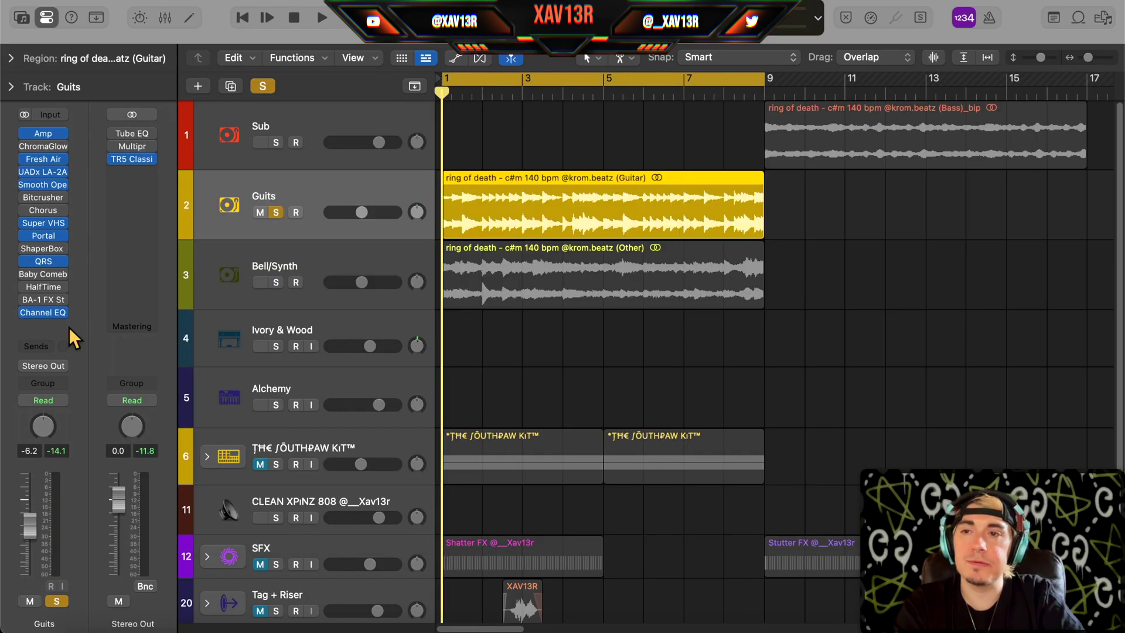
Step: Save the Guits effects chain as a channel strip setting named Guitars
{"action": "key", "text": "x"}
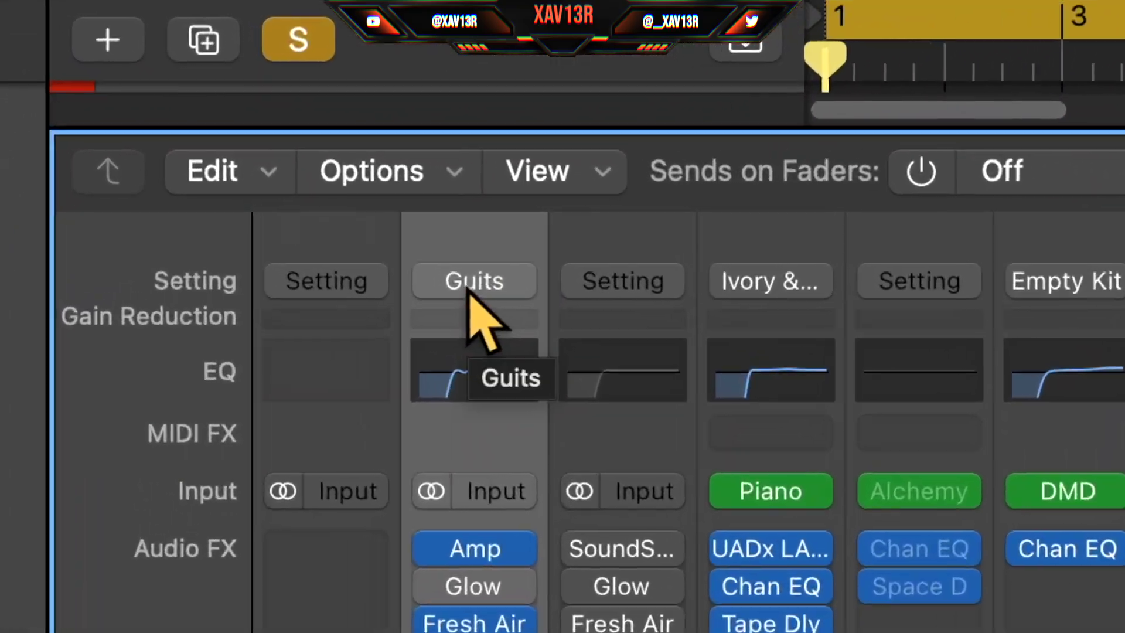
{"action": "left_click", "coordinate": [380, 211]}
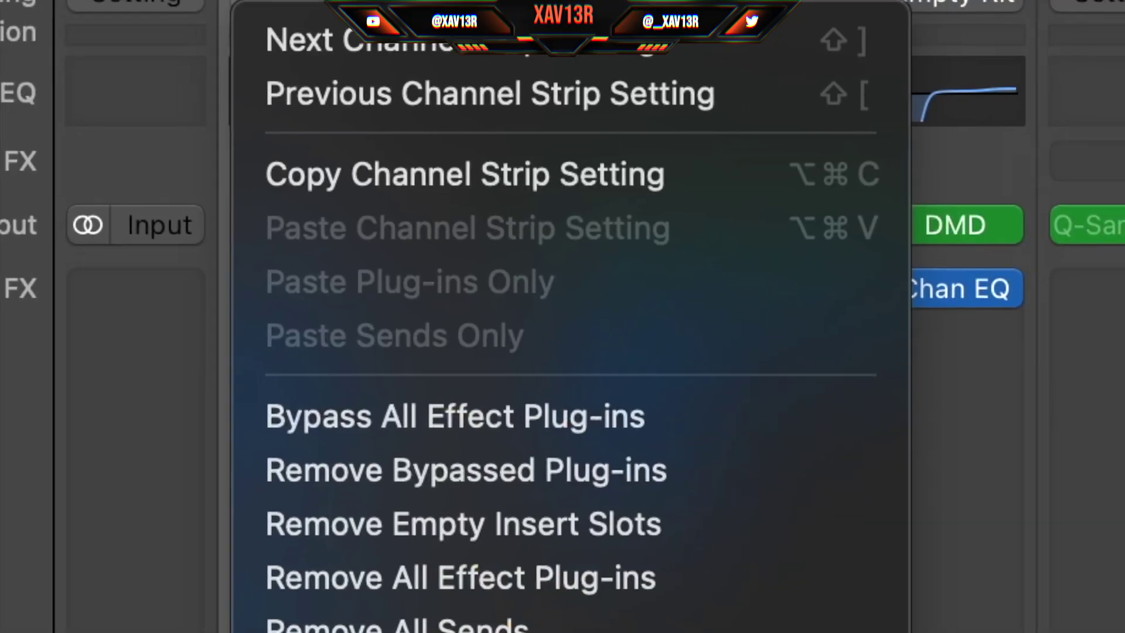
{"action": "left_click", "coordinate": [567, 573]}
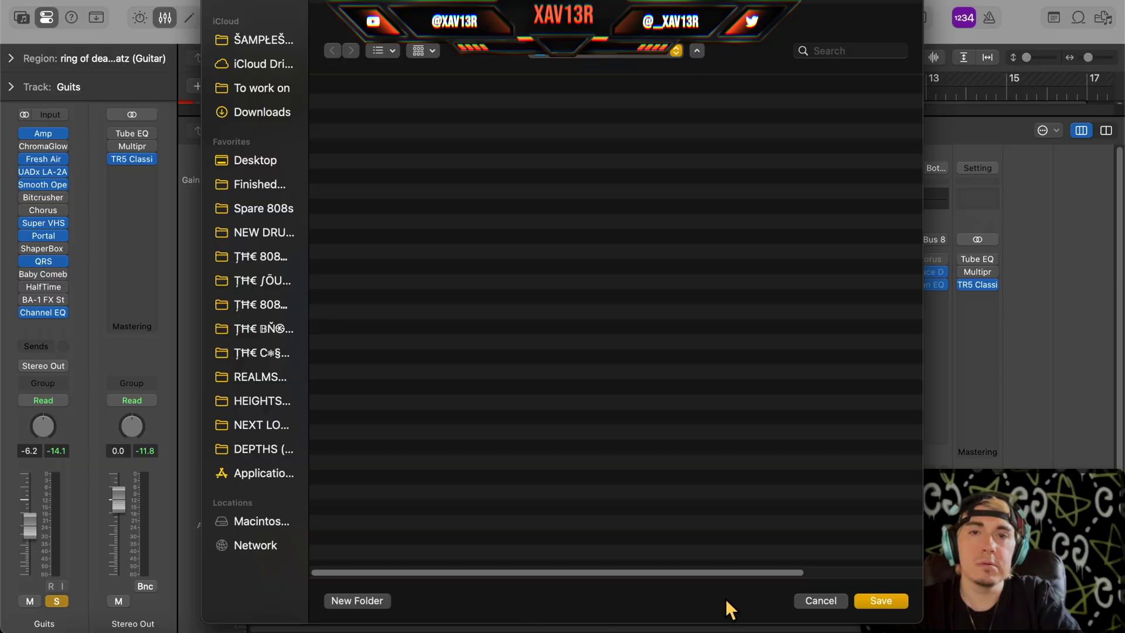
{"action": "left_click", "coordinate": [881, 601]}
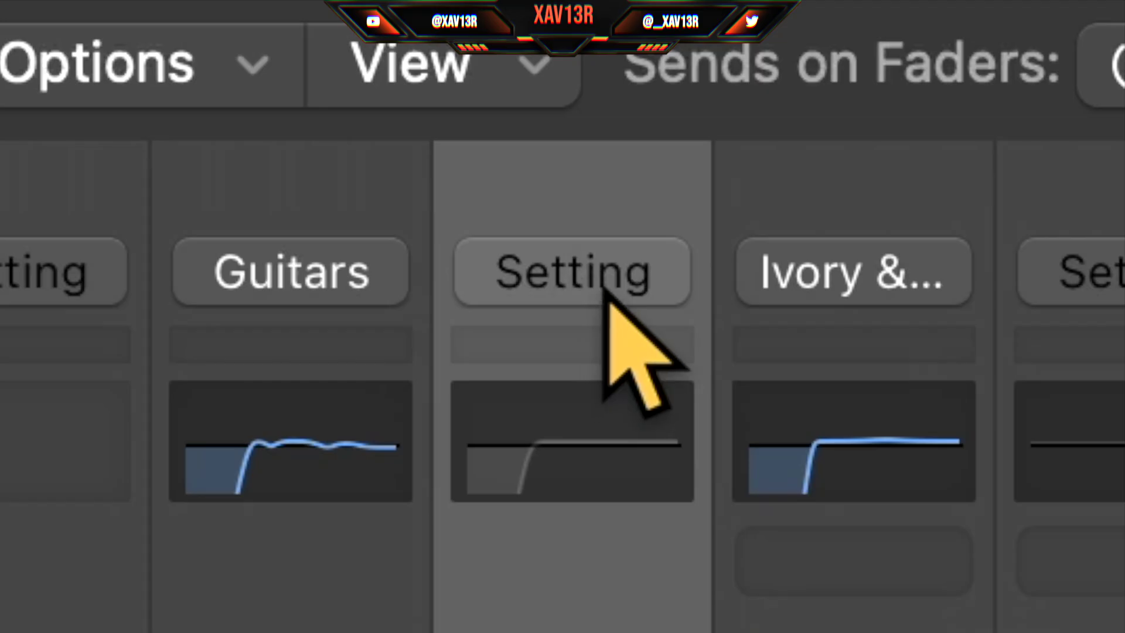
Step: Load the saved Guitars channel strip setting on the Bell/Synth track and close the mixer
{"action": "left_click", "coordinate": [375, 170]}
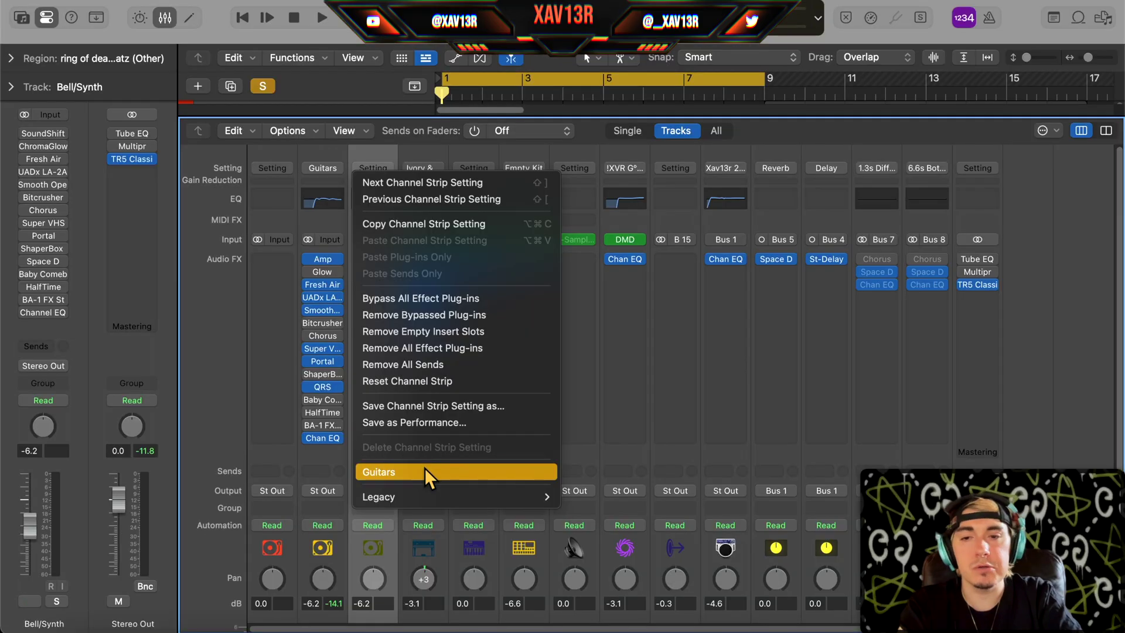
{"action": "left_click", "coordinate": [424, 472]}
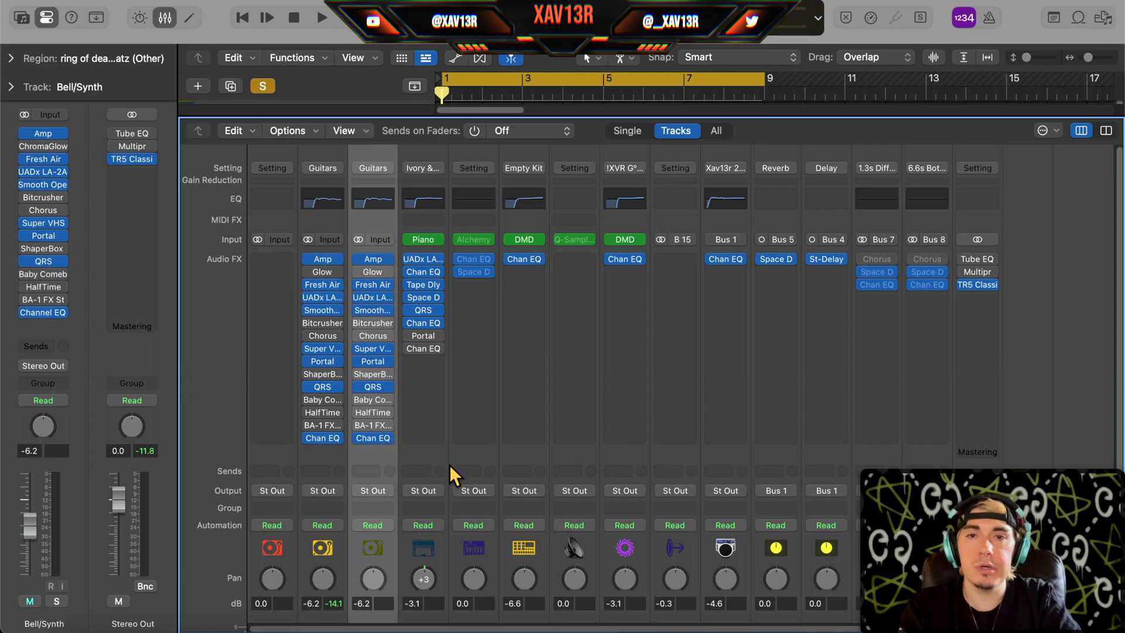
{"action": "key", "text": "x"}
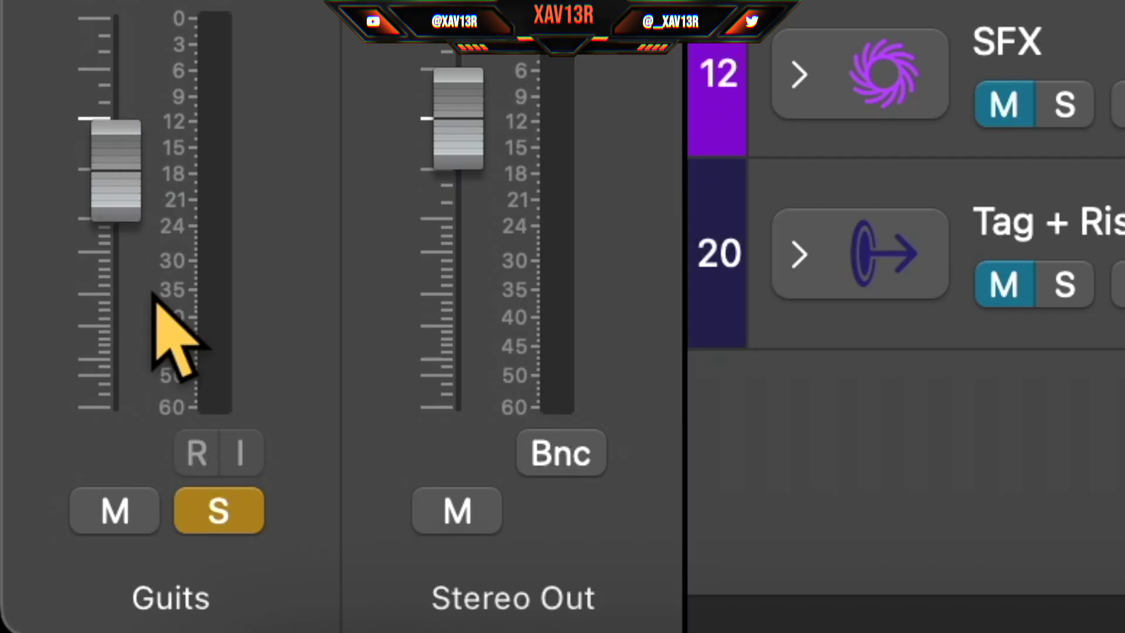
Step: Bring the Guits track volume to -8.8 dB while checking playback, and set its bounced region's fade-out to 9
{"action": "left_click_drag", "start_coordinate": [128, 235], "coordinate": [128, 157]}
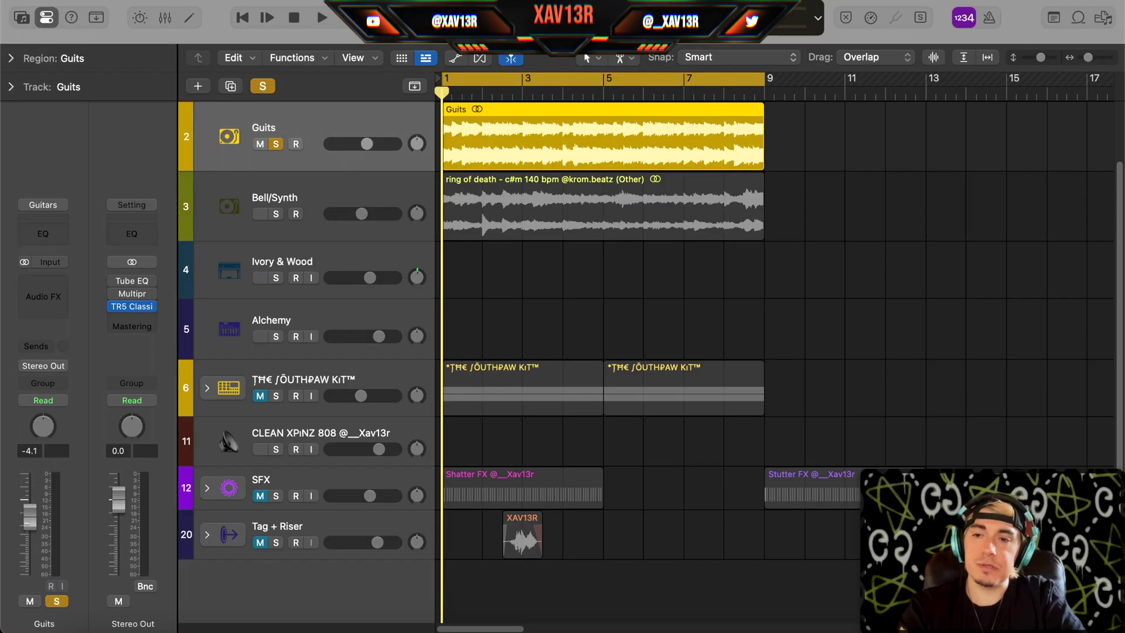
{"action": "left_click_drag", "start_coordinate": [29, 510], "coordinate": [30, 497]}
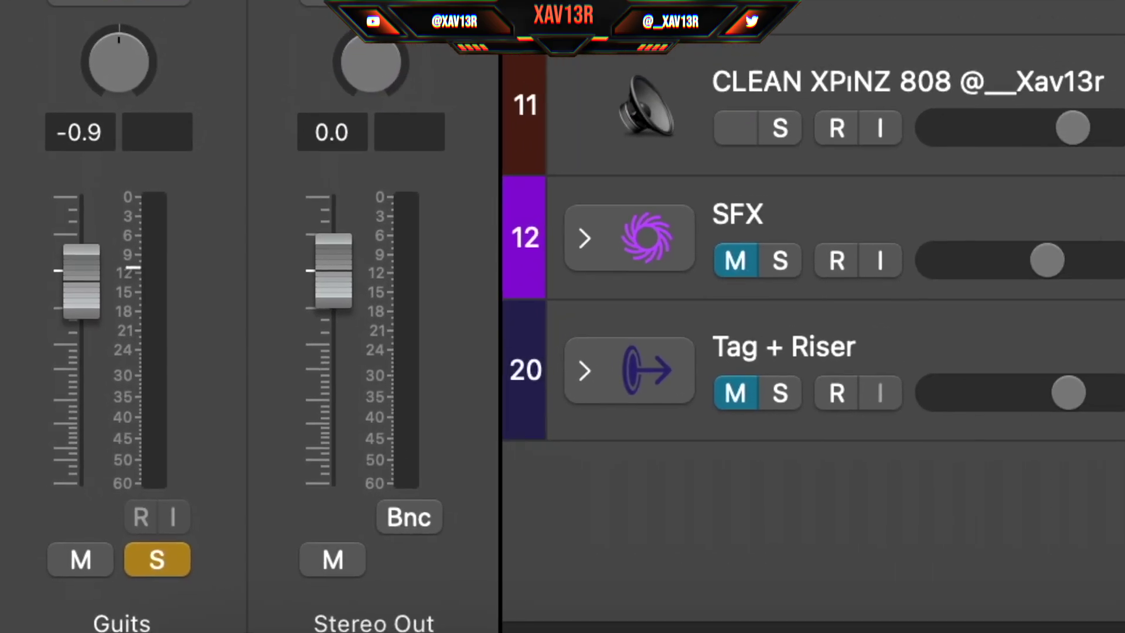
{"action": "mouse_move", "coordinate": [145, 295]}
{"action": "left_mouse_down"}
{"action": "mouse_move", "coordinate": [145, 280]}
{"action": "mouse_move", "coordinate": [129, 304]}
{"action": "left_mouse_up"}
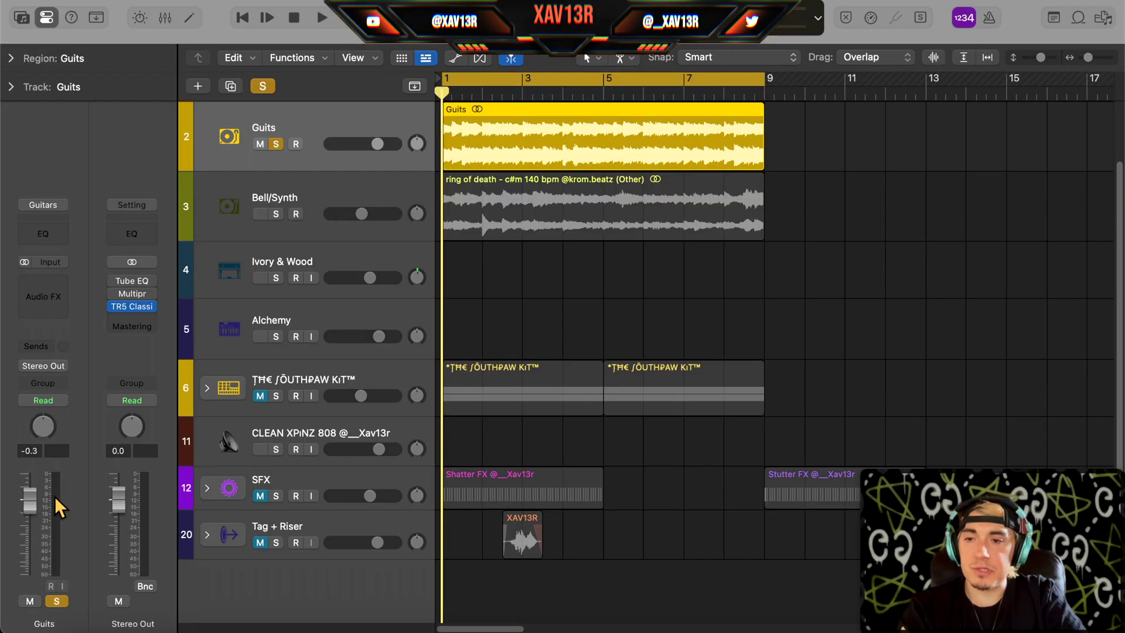
{"action": "left_click_drag", "start_coordinate": [49, 507], "coordinate": [56, 498]}
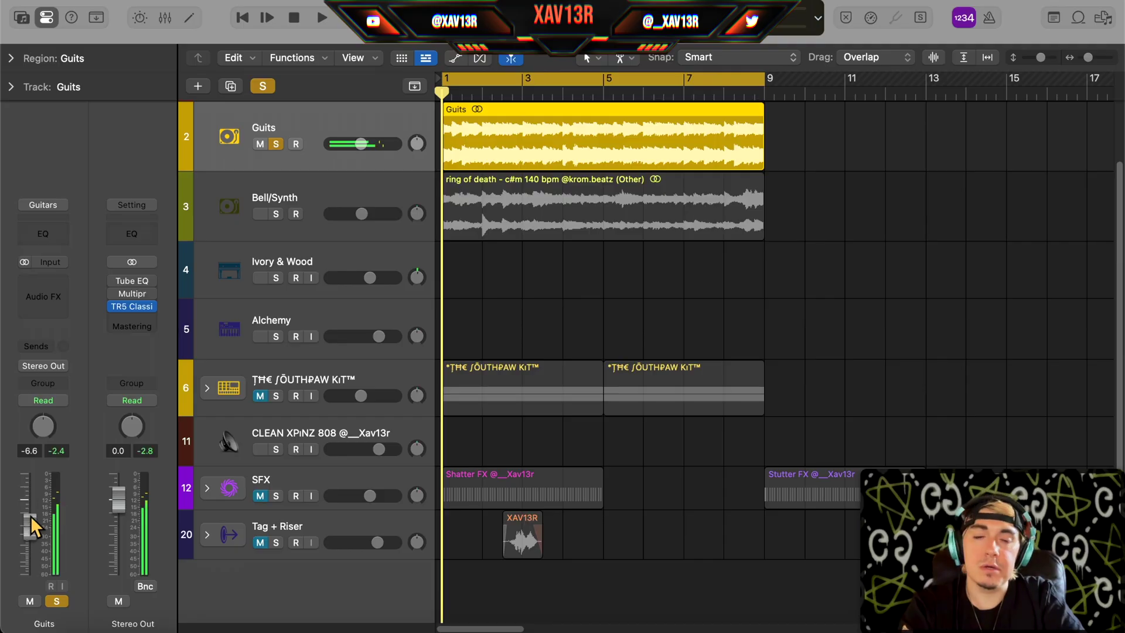
{"action": "left_click_drag", "start_coordinate": [31, 515], "coordinate": [68, 543]}
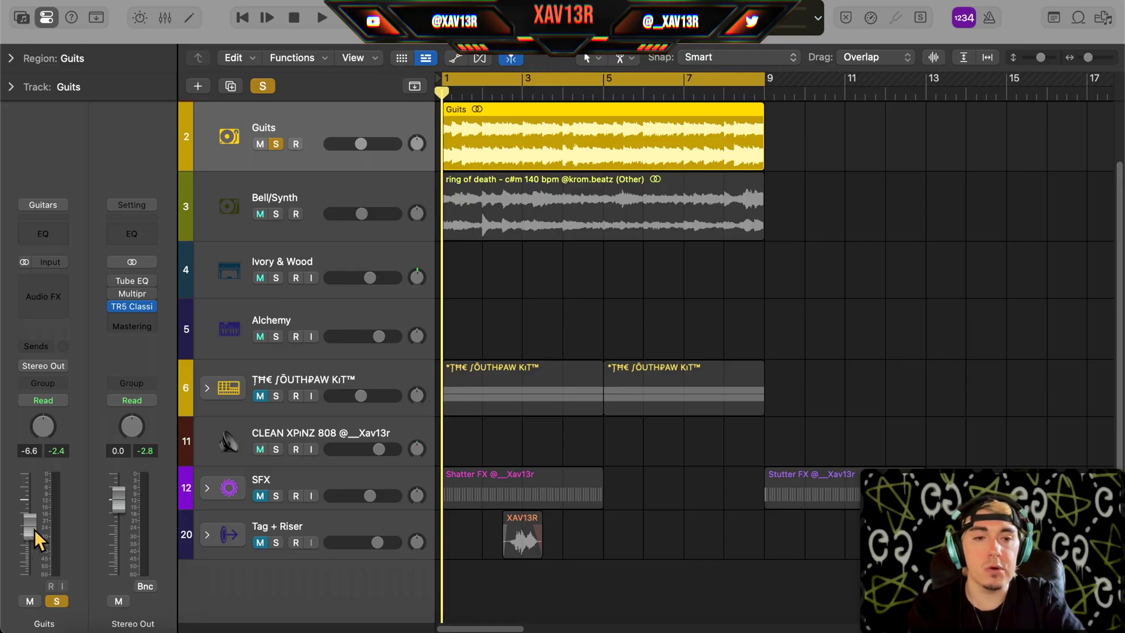
{"action": "key", "text": "space"}
{"action": "left_click_drag", "start_coordinate": [29, 532], "coordinate": [30, 523]}
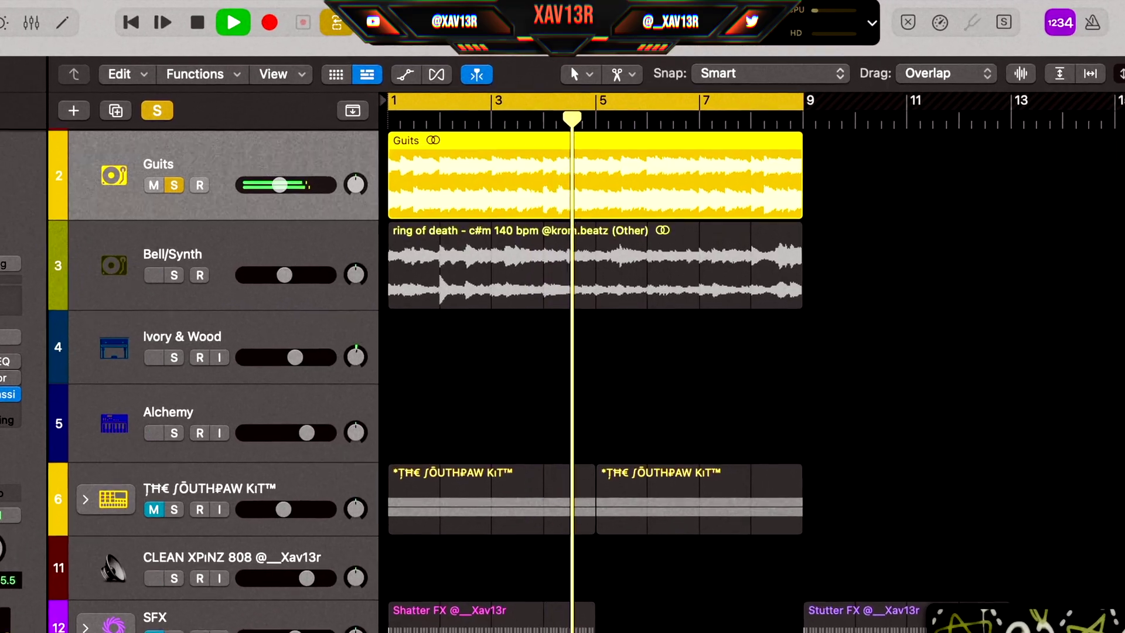
{"action": "key", "text": "space"}
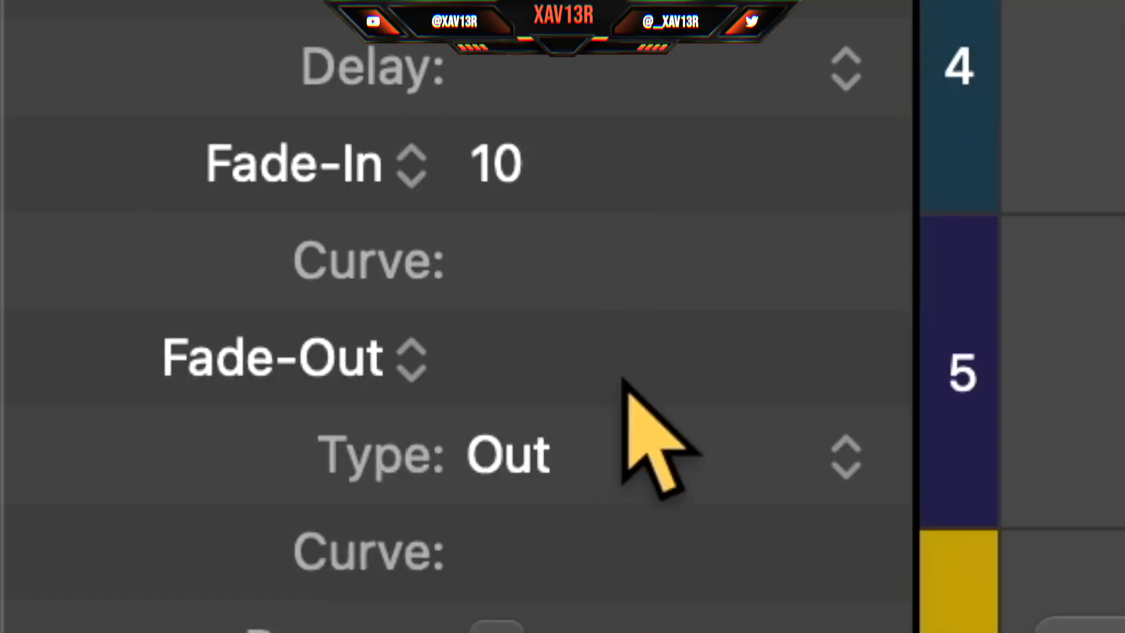
{"action": "left_click_drag", "start_coordinate": [674, 360], "coordinate": [674, 354]}
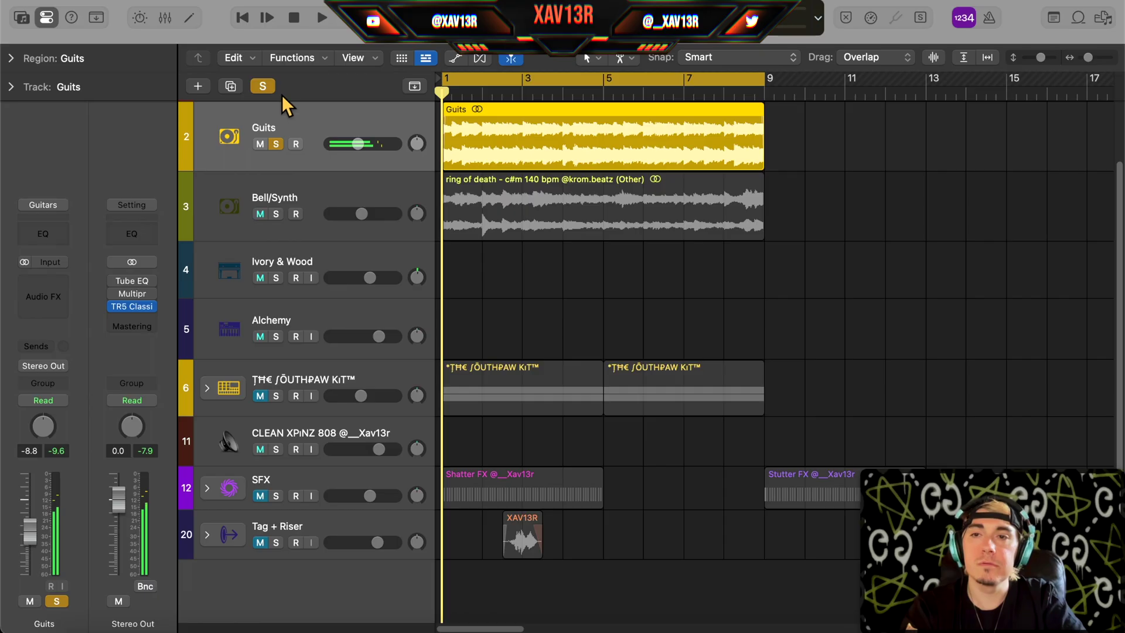
Step: Clear the active solo, solo the Bell/Synth track and play it back
{"action": "left_click", "coordinate": [258, 90]}
{"action": "left_click", "coordinate": [275, 214]}
{"action": "key", "text": "space"}
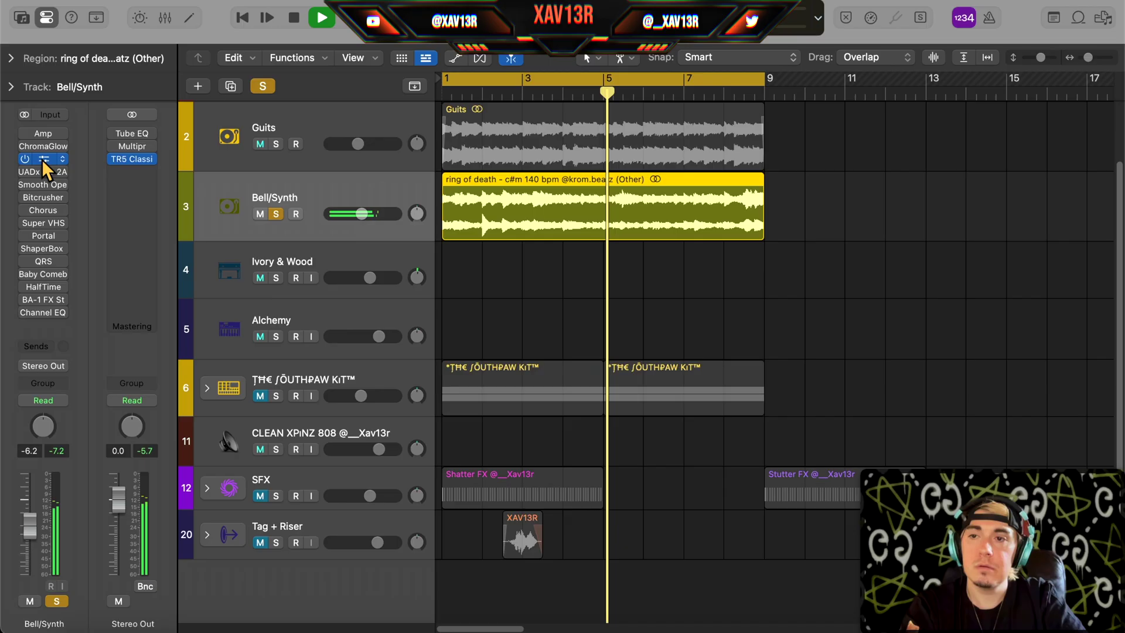
Step: On the Bell/Synth track, adjust Fresh Air, the LA-2A peak reduction and the Channel EQ bell band near 310 Hz
{"action": "left_click", "coordinate": [42, 159]}
{"action": "left_click_drag", "start_coordinate": [548, 507], "coordinate": [577, 475]}
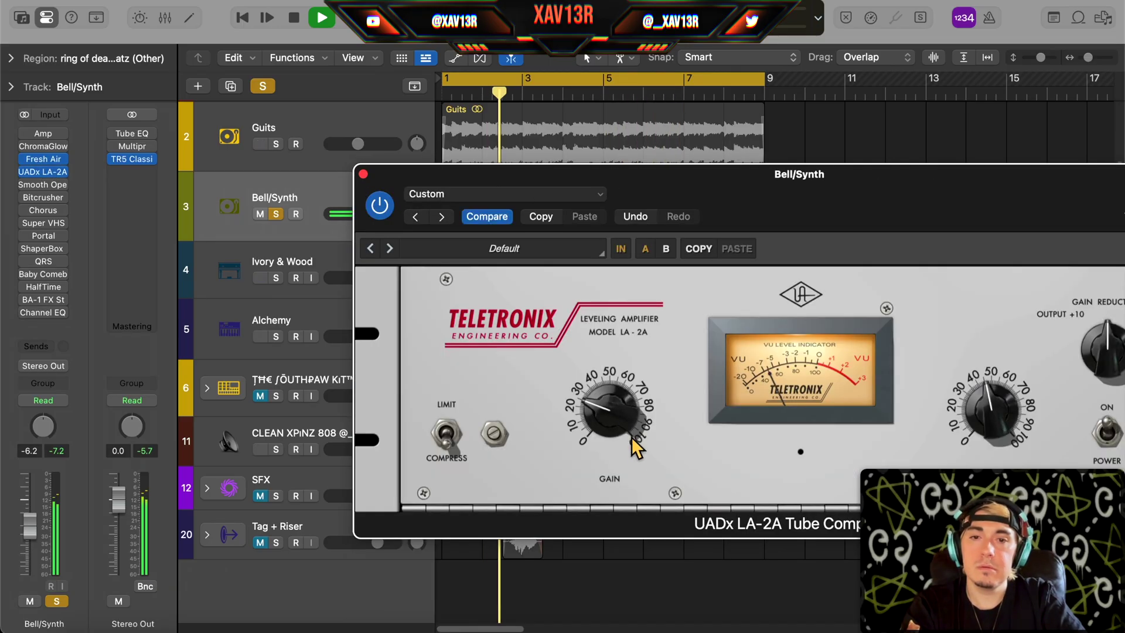
{"action": "left_click_drag", "start_coordinate": [978, 416], "coordinate": [975, 448]}
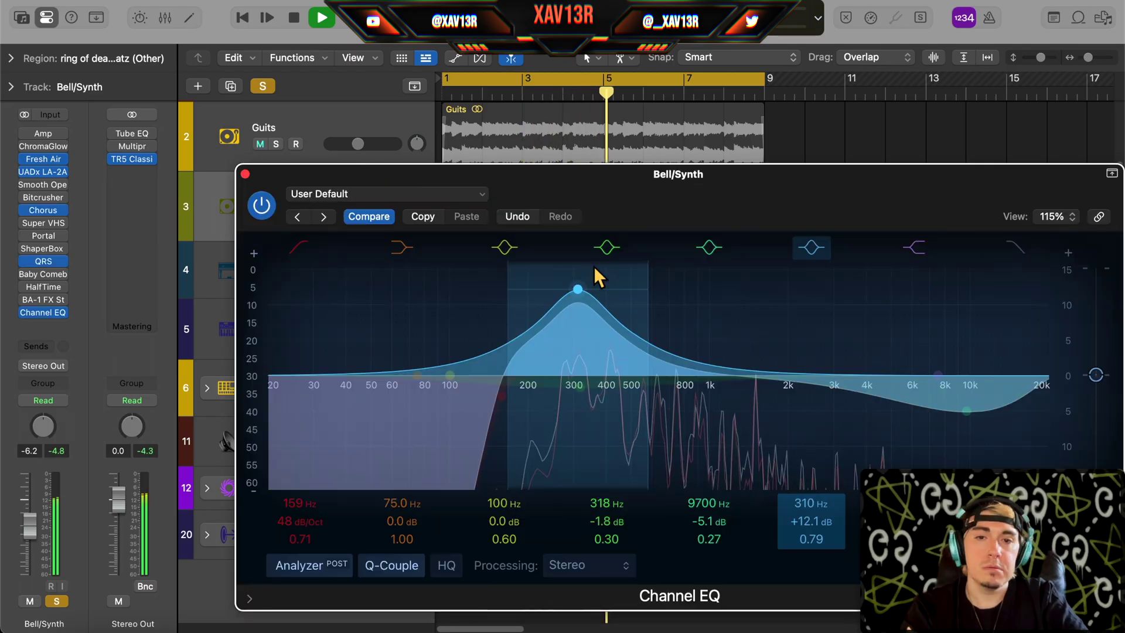
{"action": "left_click_drag", "start_coordinate": [593, 266], "coordinate": [772, 352]}
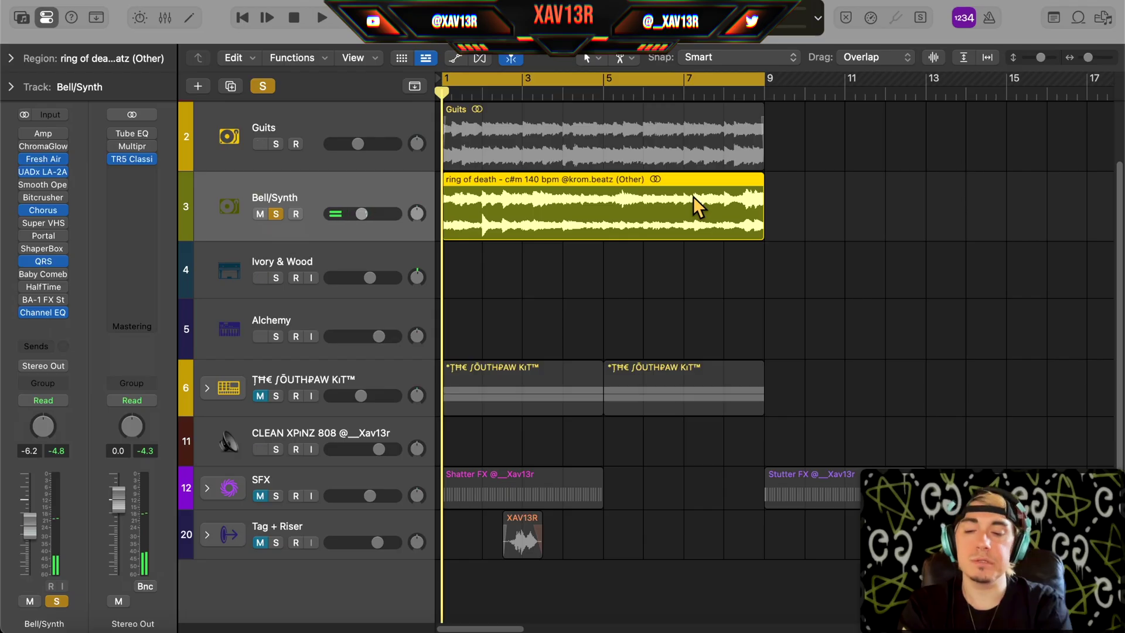
Step: Bounce the processed Bell/Synth region in place under the name Bell/Synth
{"action": "key", "text": "ctrl+b"}
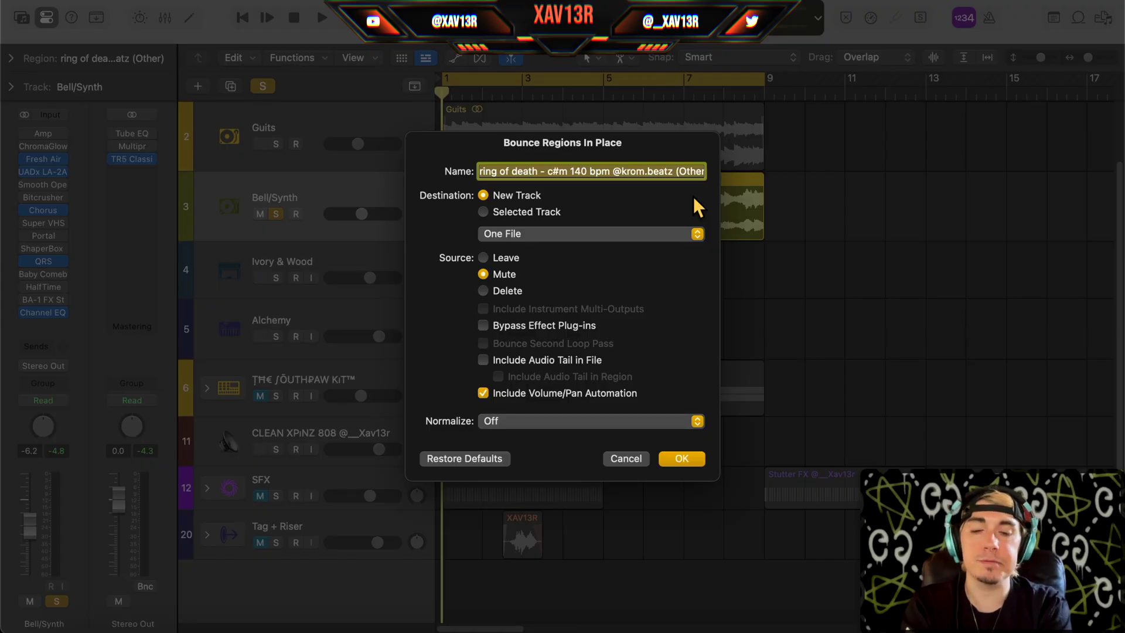
{"action": "key", "text": "Return"}
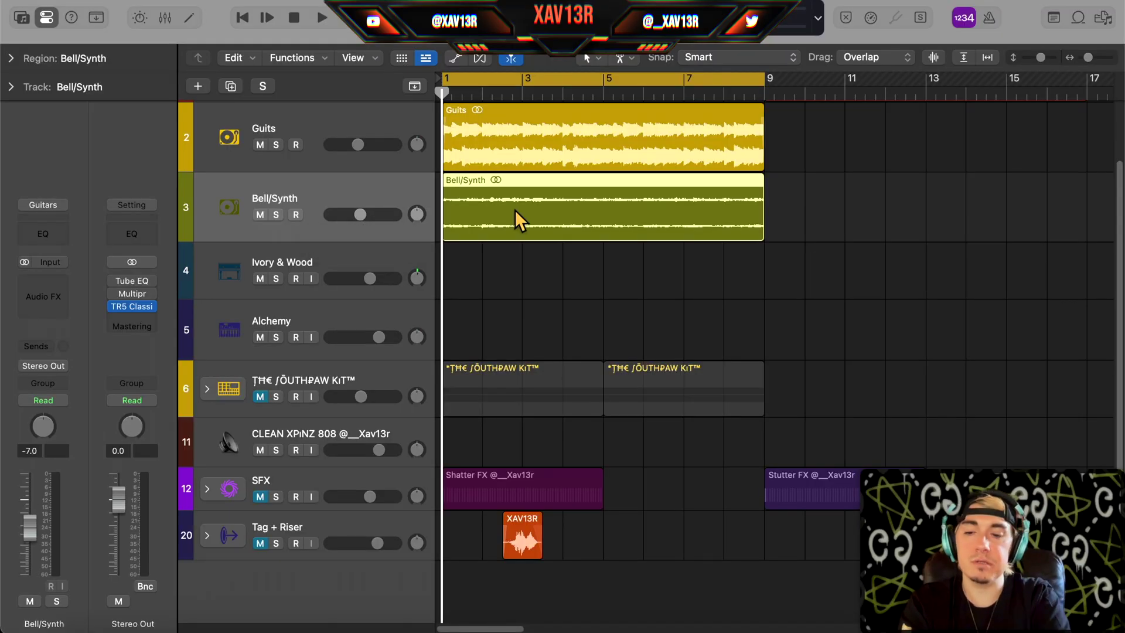
Step: Split the soloed Guits audio at bar 3 and expand the region parameters of the short Guits.1 slice
{"action": "key", "text": "s"}
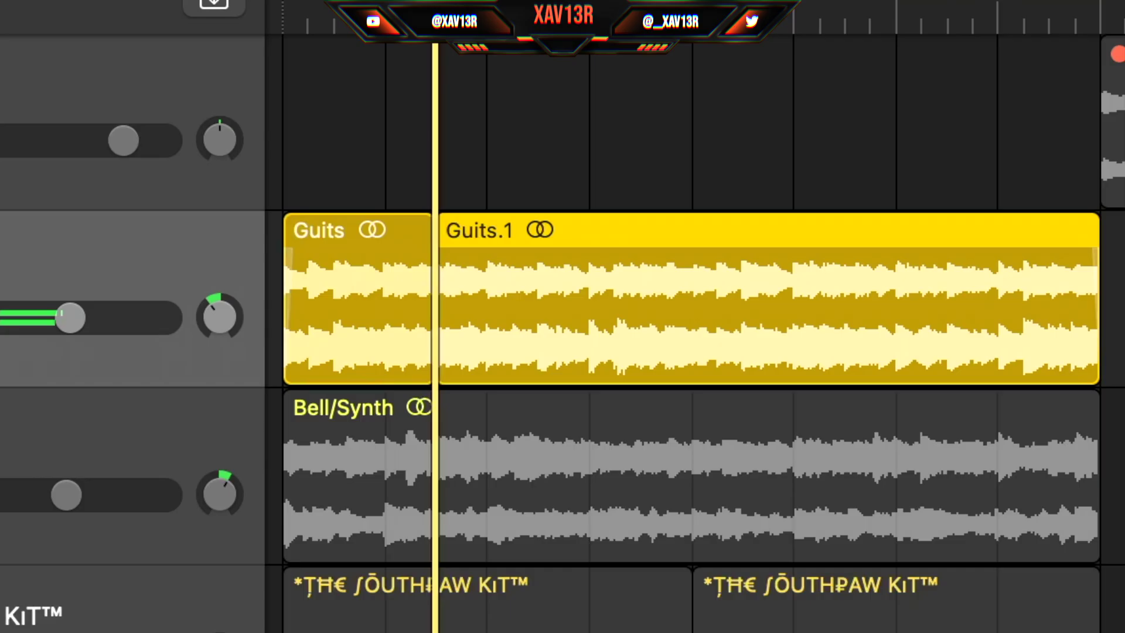
{"action": "left_click", "coordinate": [523, 92]}
{"action": "key", "text": "super+t"}
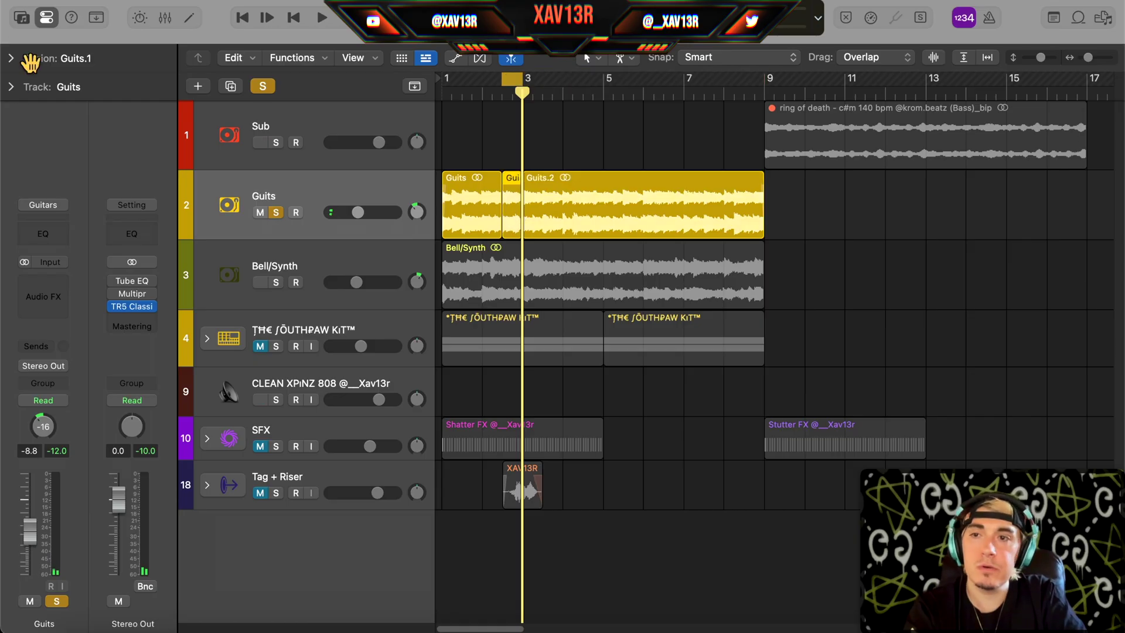
{"action": "left_click", "coordinate": [11, 58]}
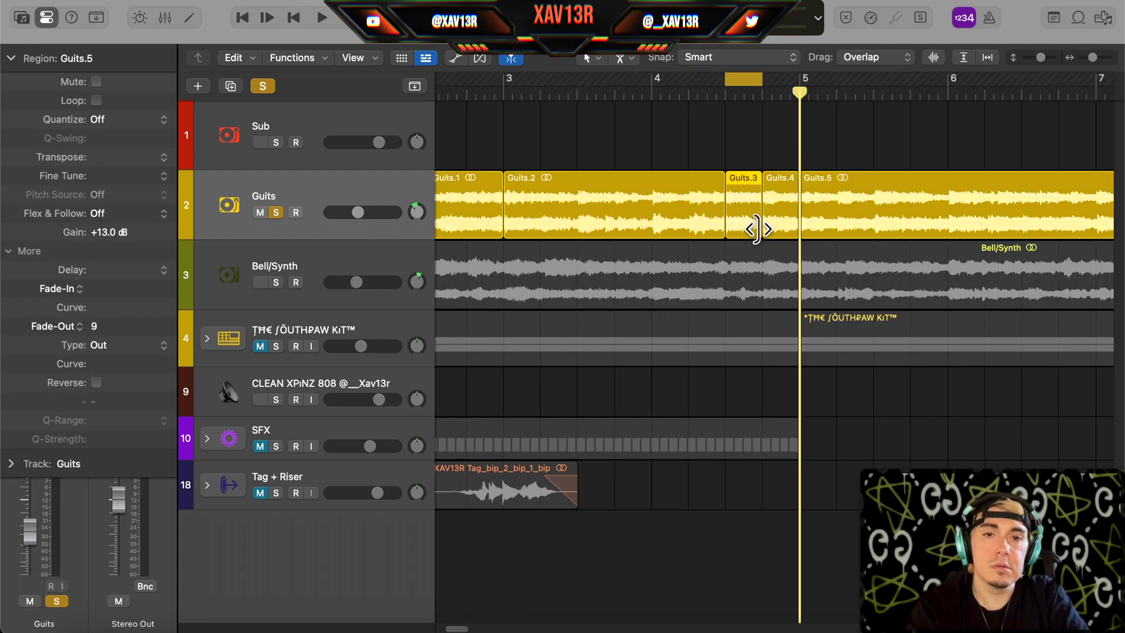
Step: Shorten the Guits.3 slice to half its length, repeat it once to fill the gap before Guits.4, and audition it
{"action": "left_click_drag", "start_coordinate": [756, 229], "coordinate": [737, 226]}
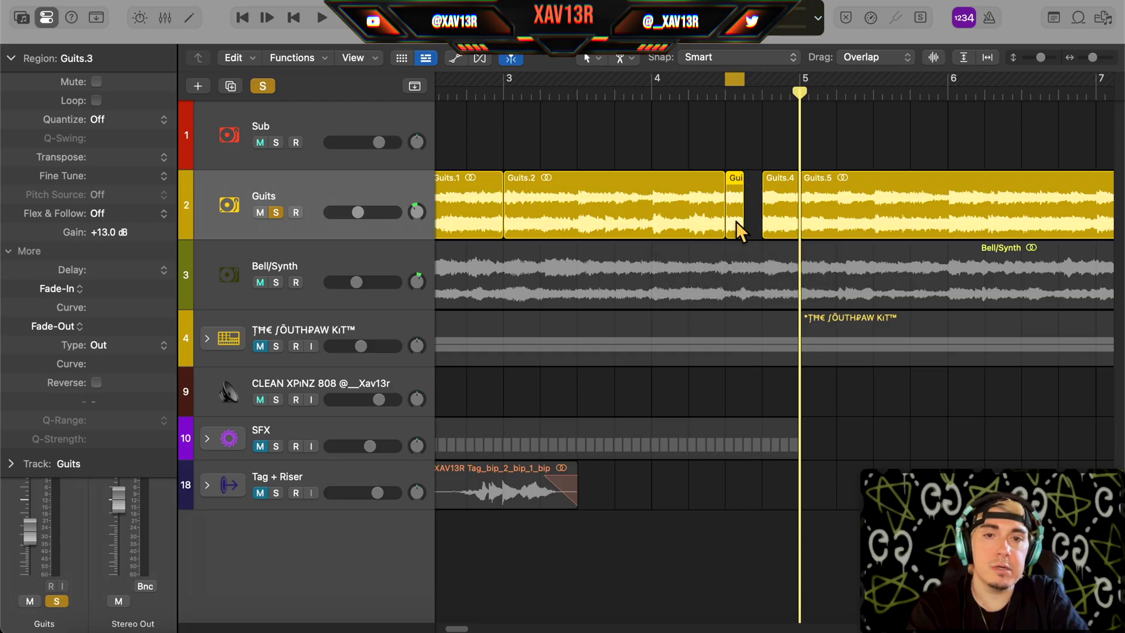
{"action": "key", "text": "super+r"}
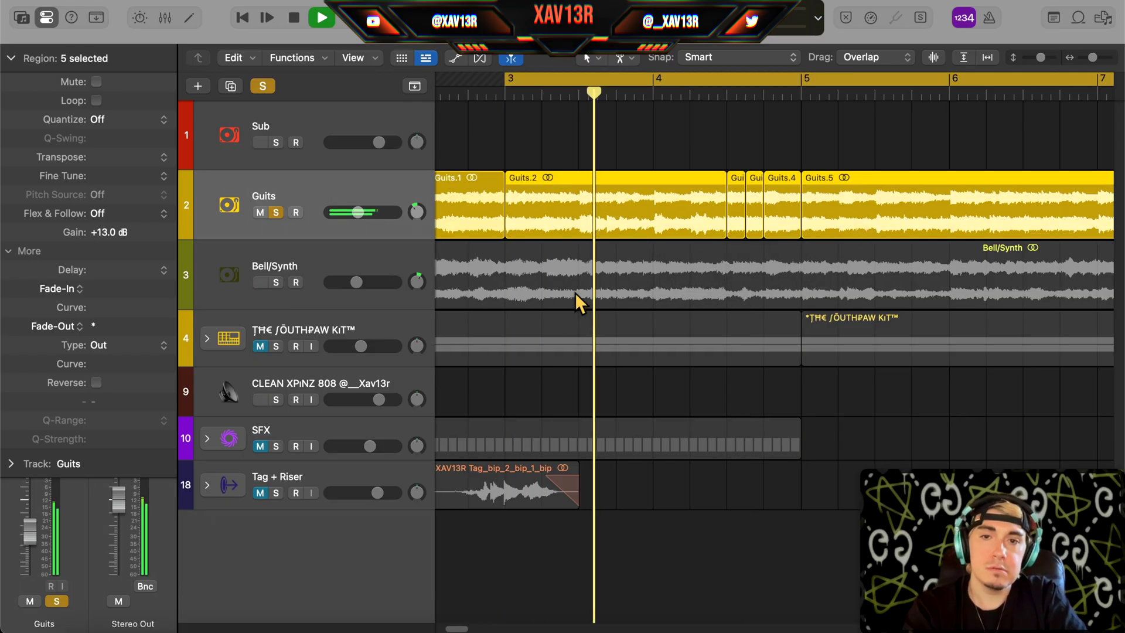
{"action": "scroll", "coordinate": [548, 286], "scroll_direction": "right", "scroll_amount": 2}
{"action": "scroll", "coordinate": [543, 283], "scroll_direction": "left", "scroll_amount": 2}
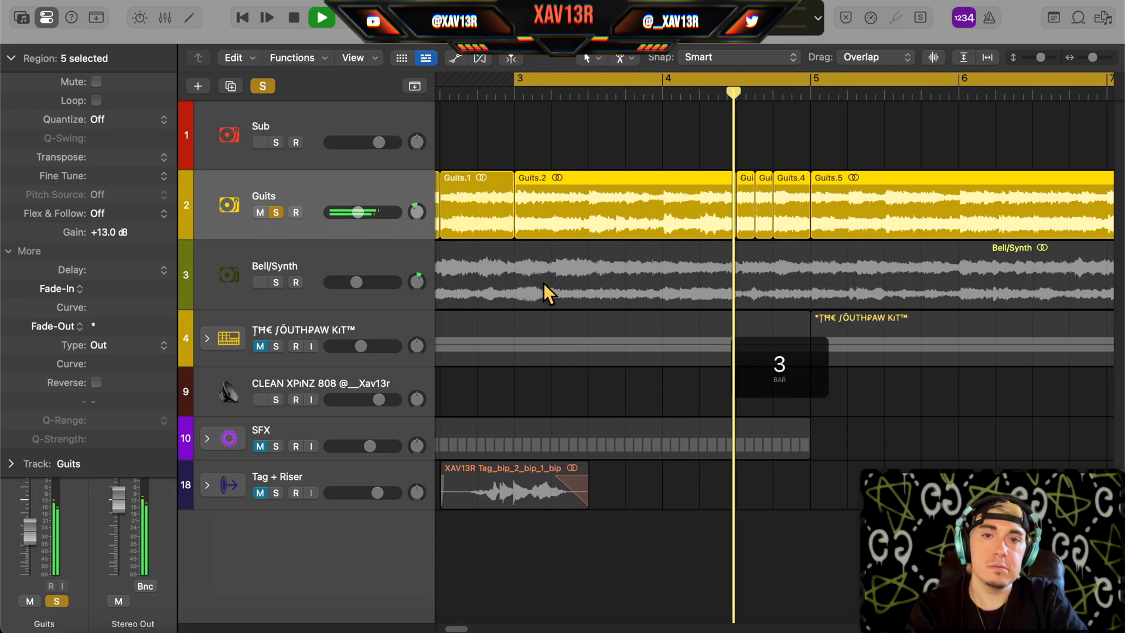
{"action": "key", "text": "space"}
Step: Change the Guits.4 slice's fade-in to Speed Up with a value of 73, and audition it
{"action": "left_click", "coordinate": [805, 216]}
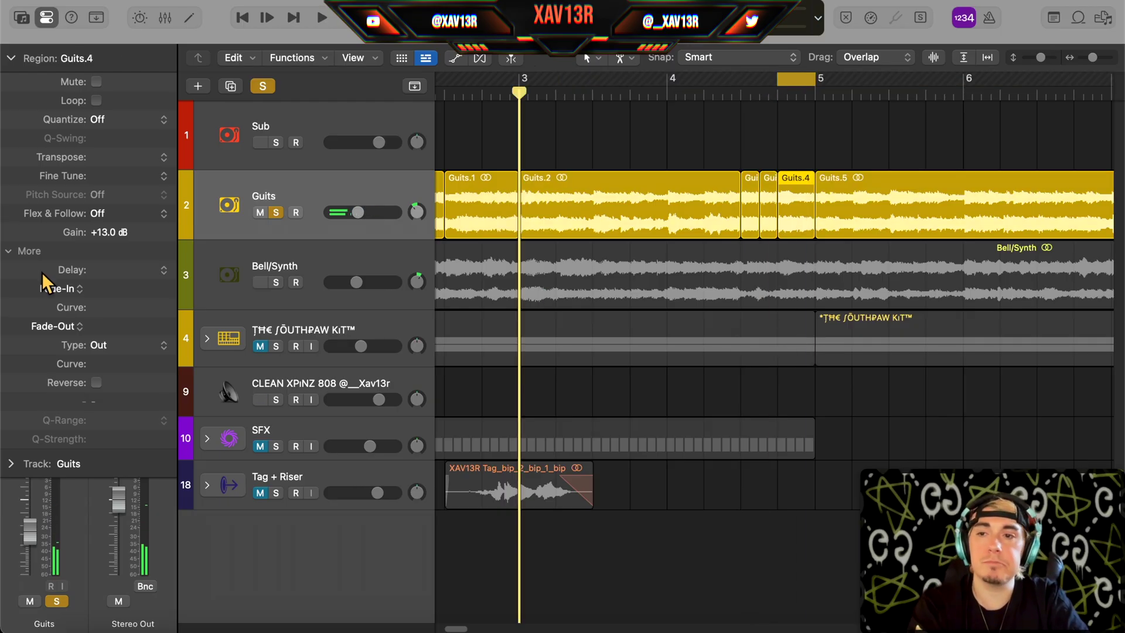
{"action": "left_click", "coordinate": [67, 289]}
{"action": "left_click", "coordinate": [64, 307]}
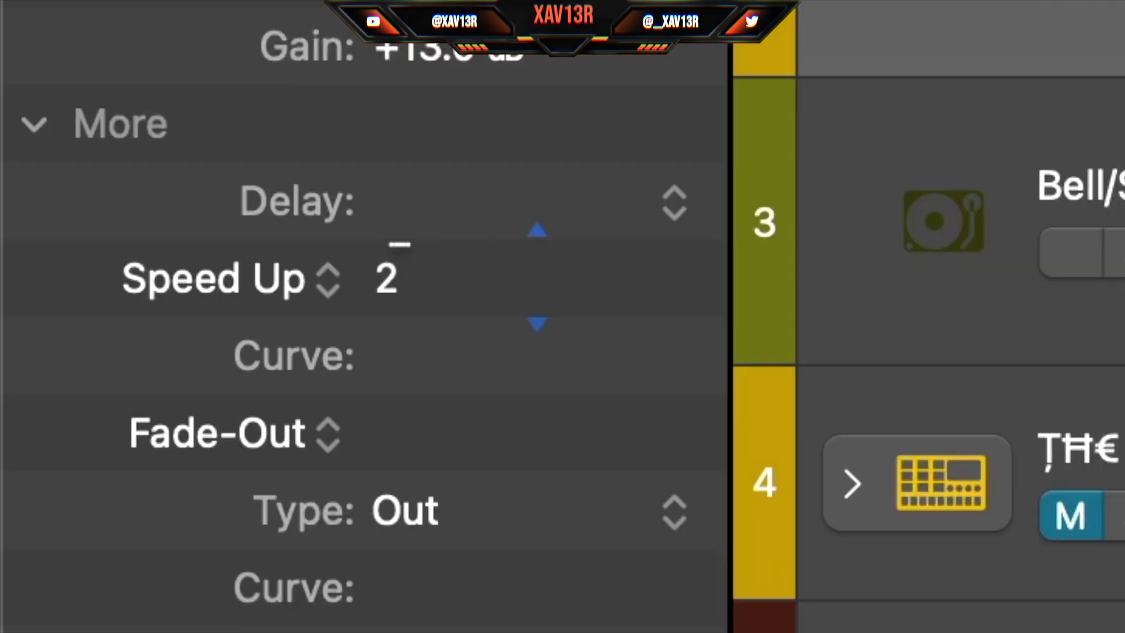
{"action": "key", "text": "space"}
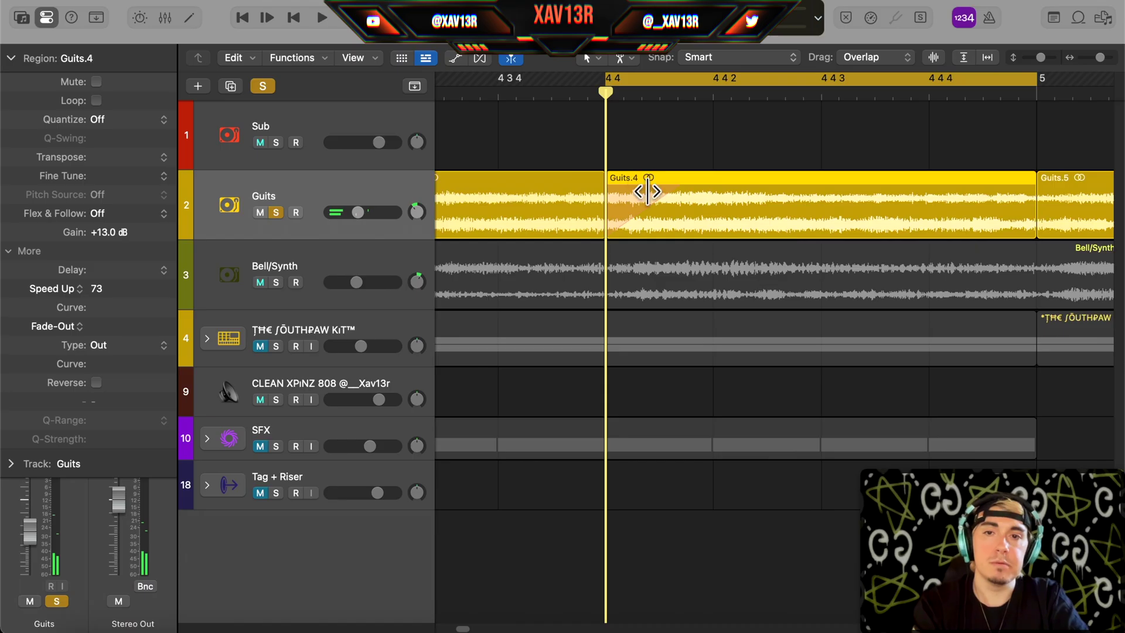
{"action": "scroll", "coordinate": [650, 191], "scroll_direction": "left", "scroll_amount": 1}
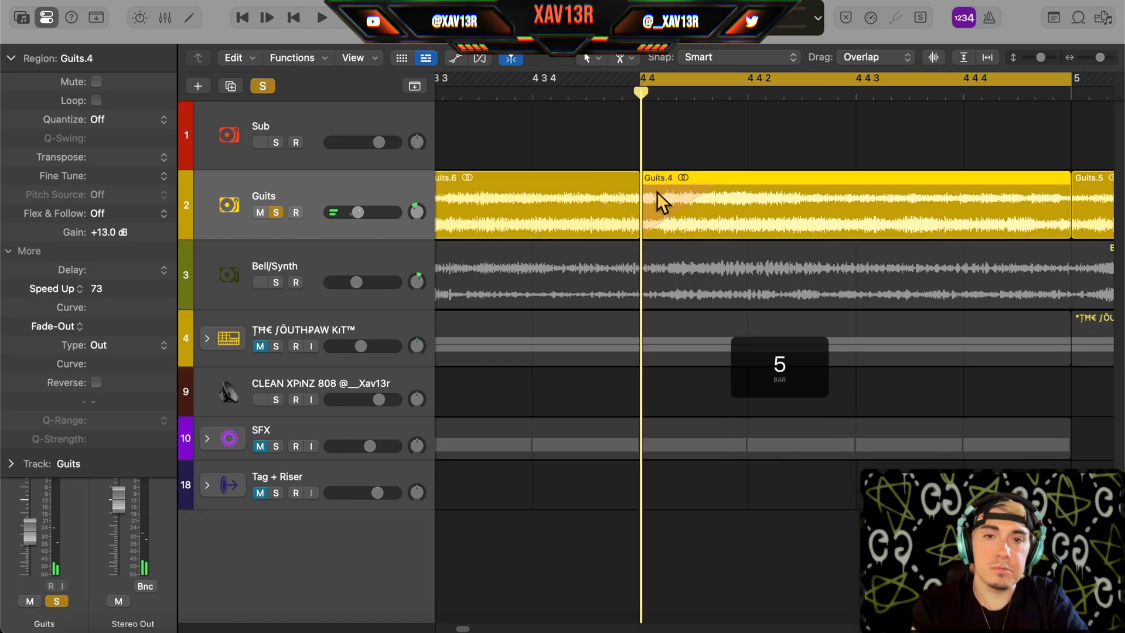
{"action": "key", "text": "space"}
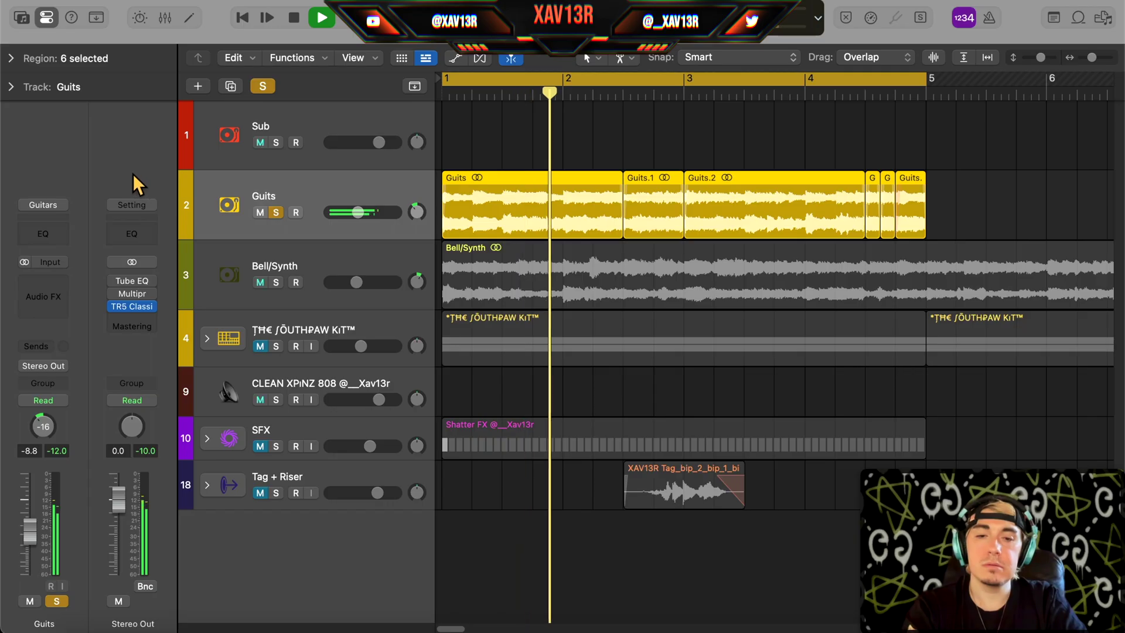
Step: Repeat the six edited Guits slices from bar 5 and slightly increase the Guits track height
{"action": "key", "text": "super+r"}
{"action": "scroll", "coordinate": [435, 181], "scroll_direction": "right", "scroll_amount": 3}
{"action": "scroll", "coordinate": [592, 179], "scroll_direction": "down", "scroll_amount": 5}
{"action": "left_click_drag", "start_coordinate": [626, 187], "coordinate": [12, 195]}
{"action": "scroll", "coordinate": [328, 252], "scroll_direction": "up", "scroll_amount": 1}
{"action": "scroll", "coordinate": [337, 242], "scroll_direction": "up", "scroll_amount": 5}
{"action": "left_click_drag", "start_coordinate": [340, 238], "coordinate": [342, 245]}
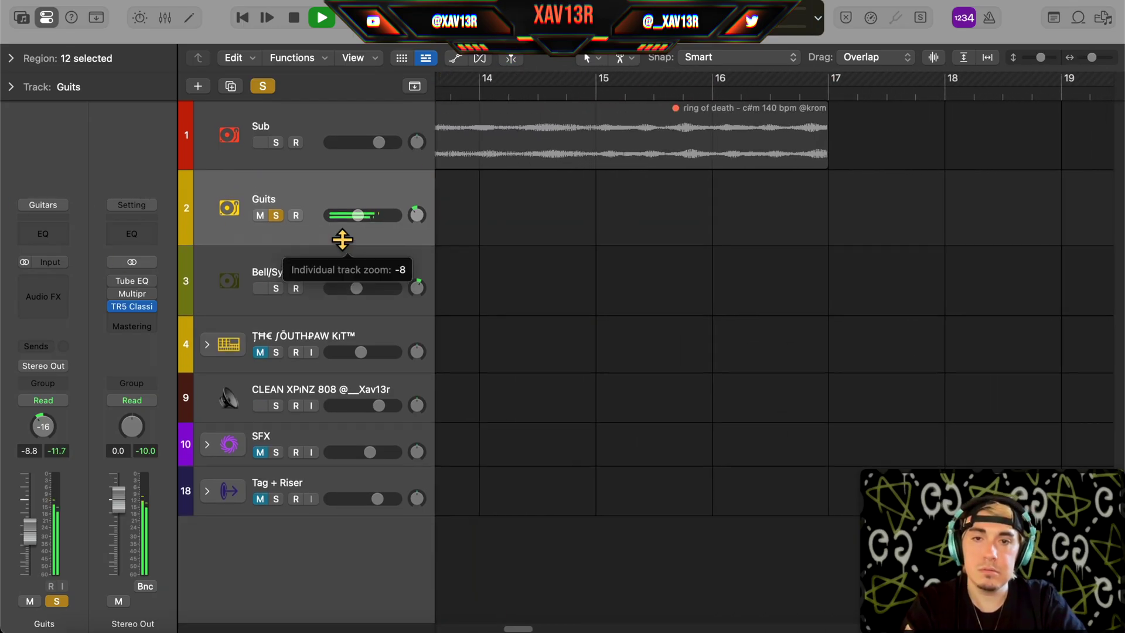
Step: Split the Bell/Synth region at bar 5 and delete the part after the split
{"action": "scroll", "coordinate": [345, 239], "scroll_direction": "left", "scroll_amount": 10}
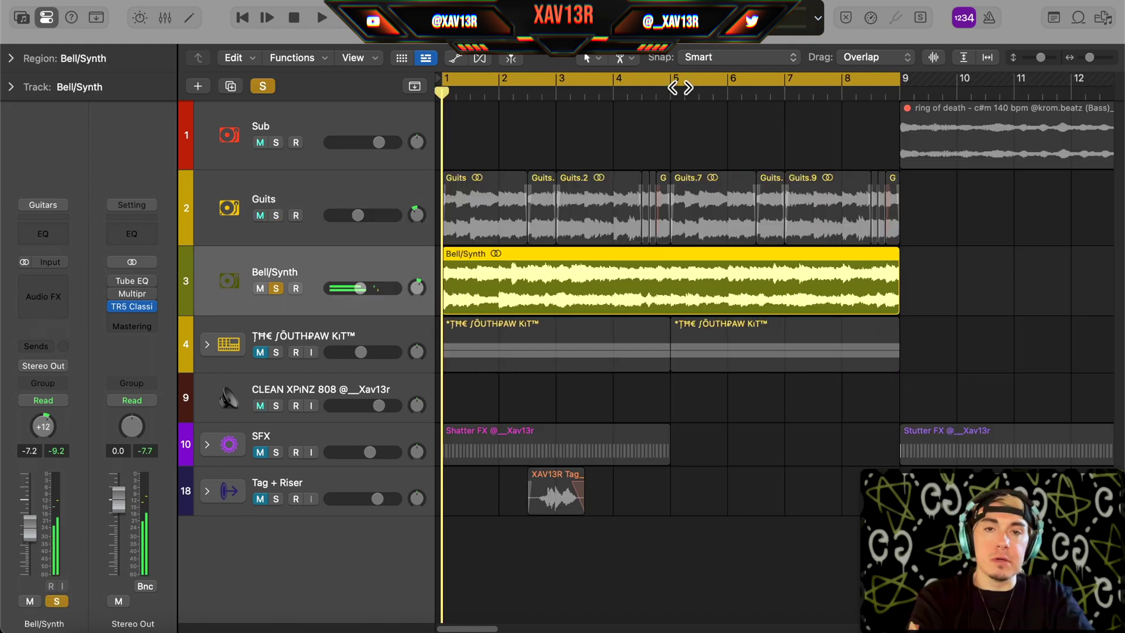
{"action": "left_click", "coordinate": [670, 94]}
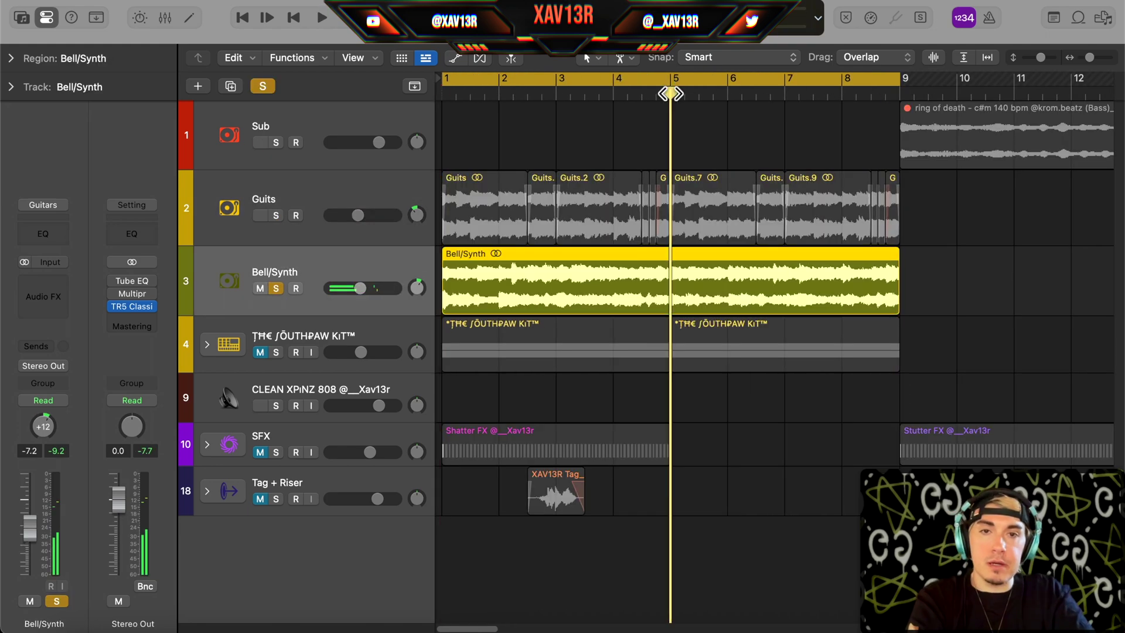
{"action": "key", "text": "super+t"}
{"action": "key", "text": "Delete"}
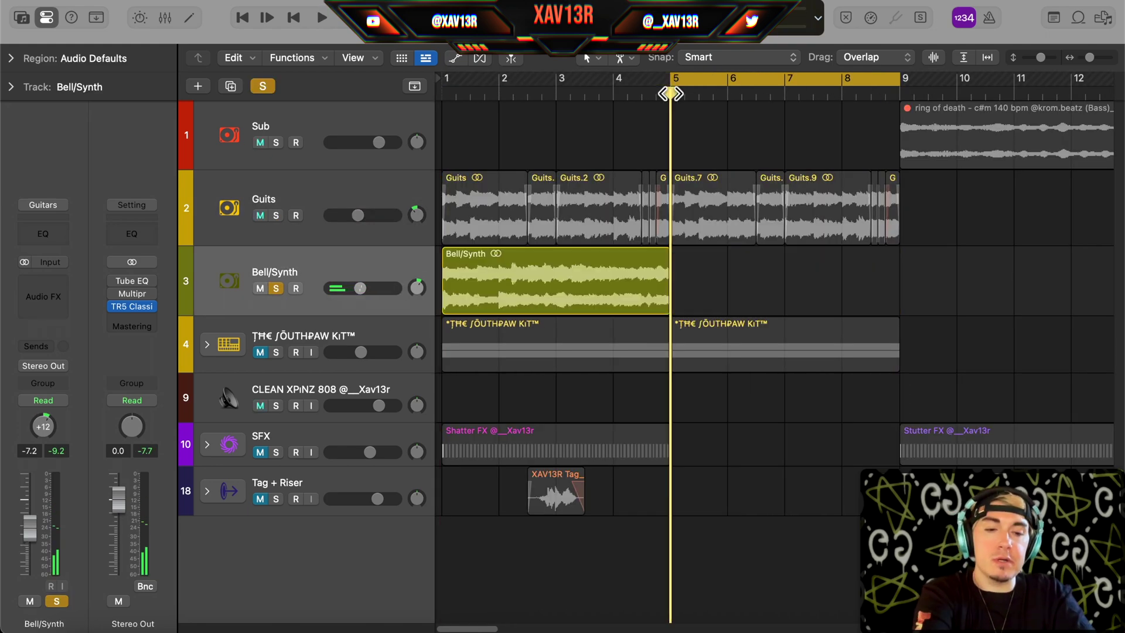
Step: Divide the four-bar Bell/Synth region into eight equal half-bar slices
{"action": "left_click", "coordinate": [587, 272]}
{"action": "key", "text": "z"}
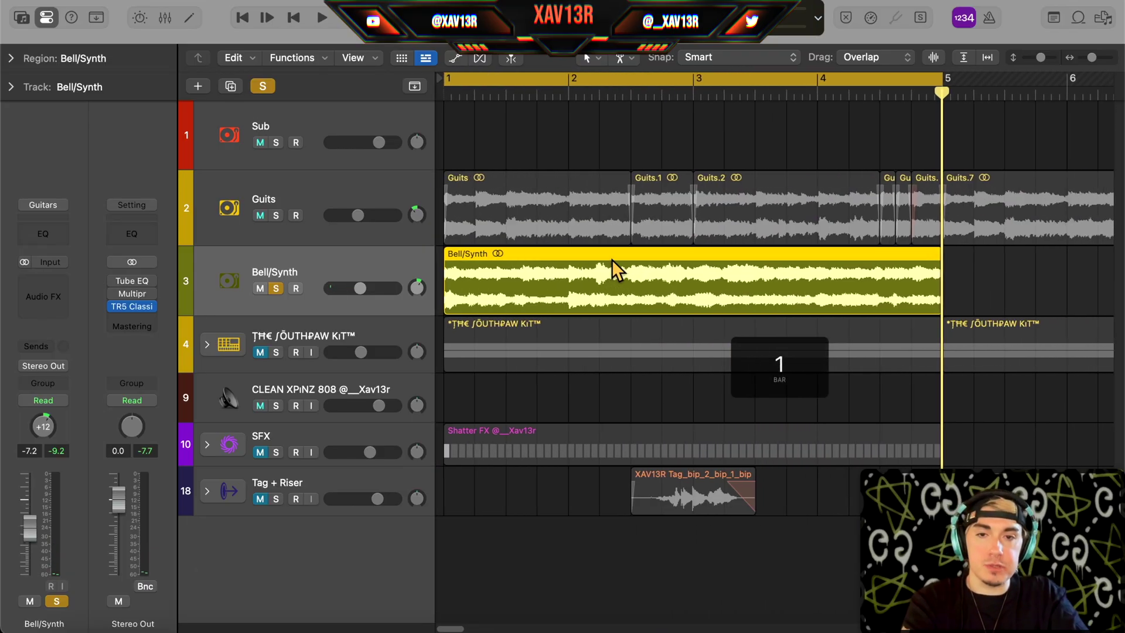
{"action": "left_click", "coordinate": [591, 57]}
{"action": "left_click", "coordinate": [600, 142]}
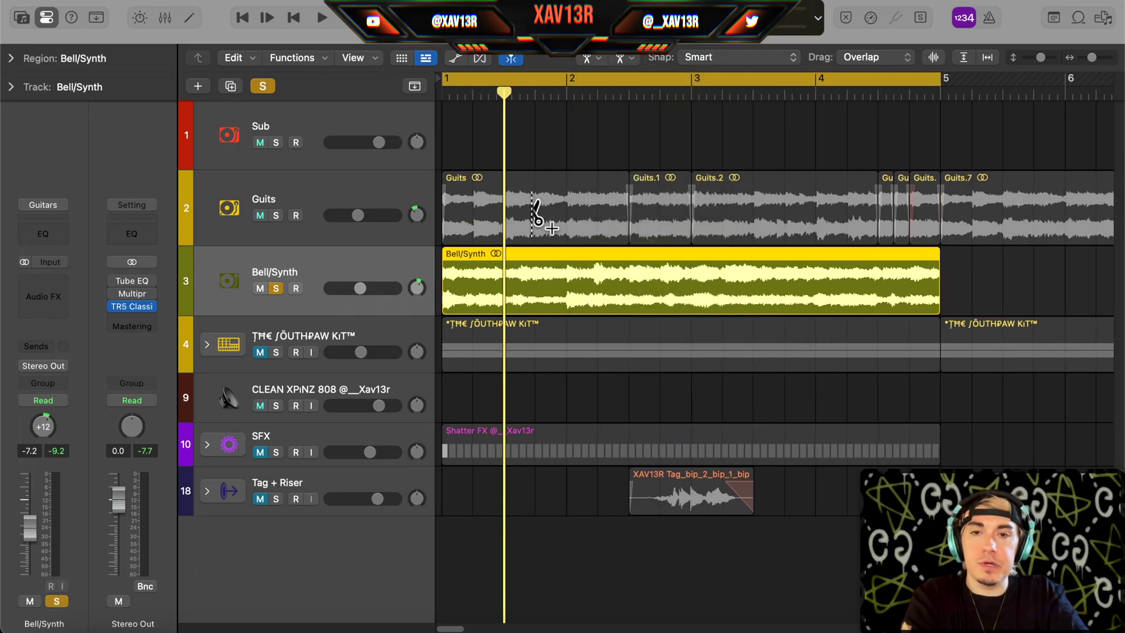
{"action": "left_click", "coordinate": [507, 274], "text": "alt"}
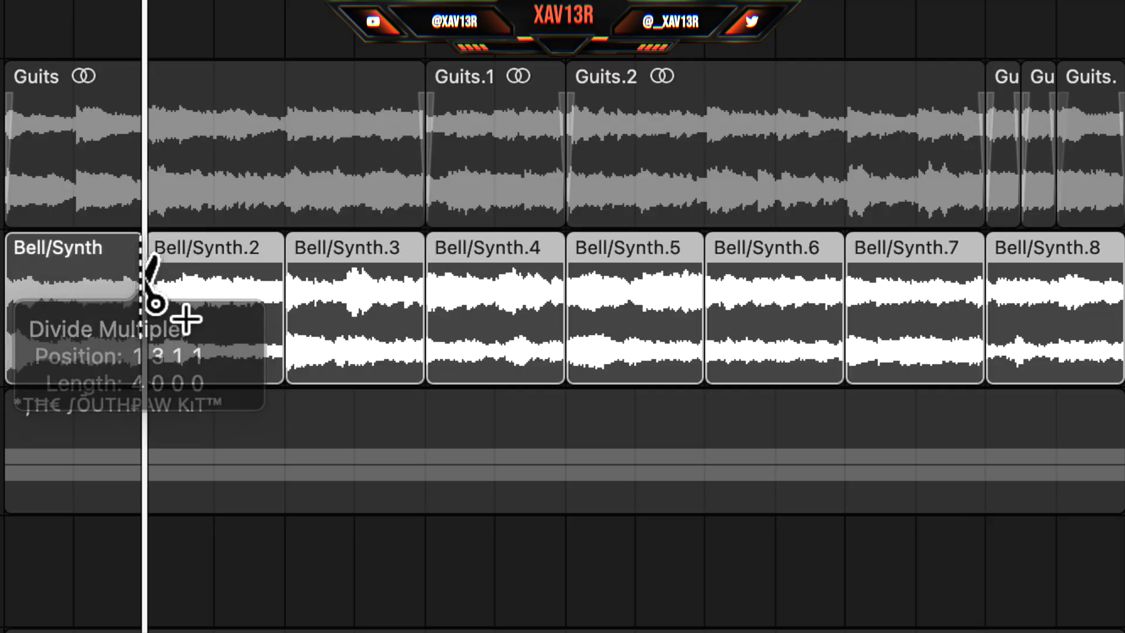
{"action": "key", "text": "Escape"}
{"action": "key", "text": "Escape"}
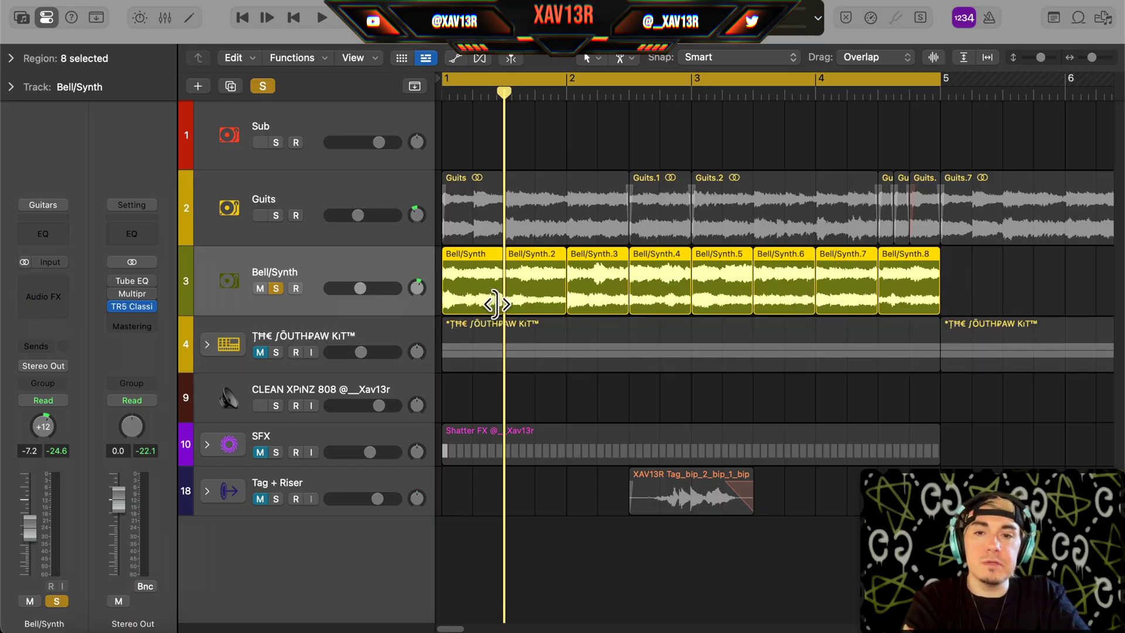
Step: Shorten the first seven Bell/Synth slices to leave small gaps between them, and audition the pattern
{"action": "left_click_drag", "start_coordinate": [497, 305], "coordinate": [491, 306]}
{"action": "key", "text": "space"}
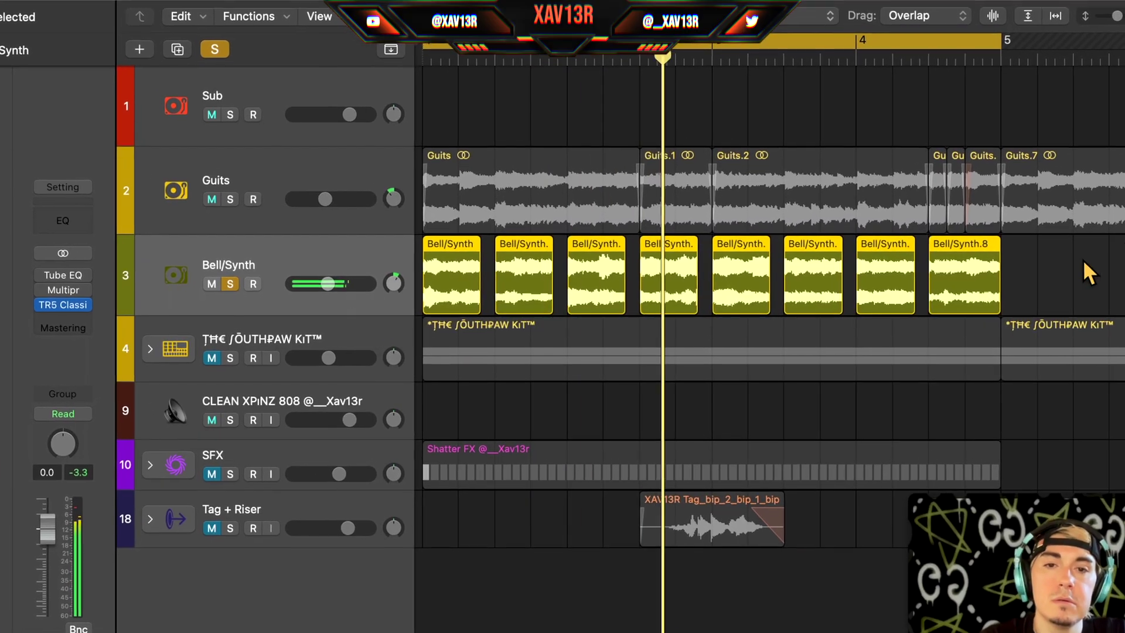
{"action": "key", "text": "space"}
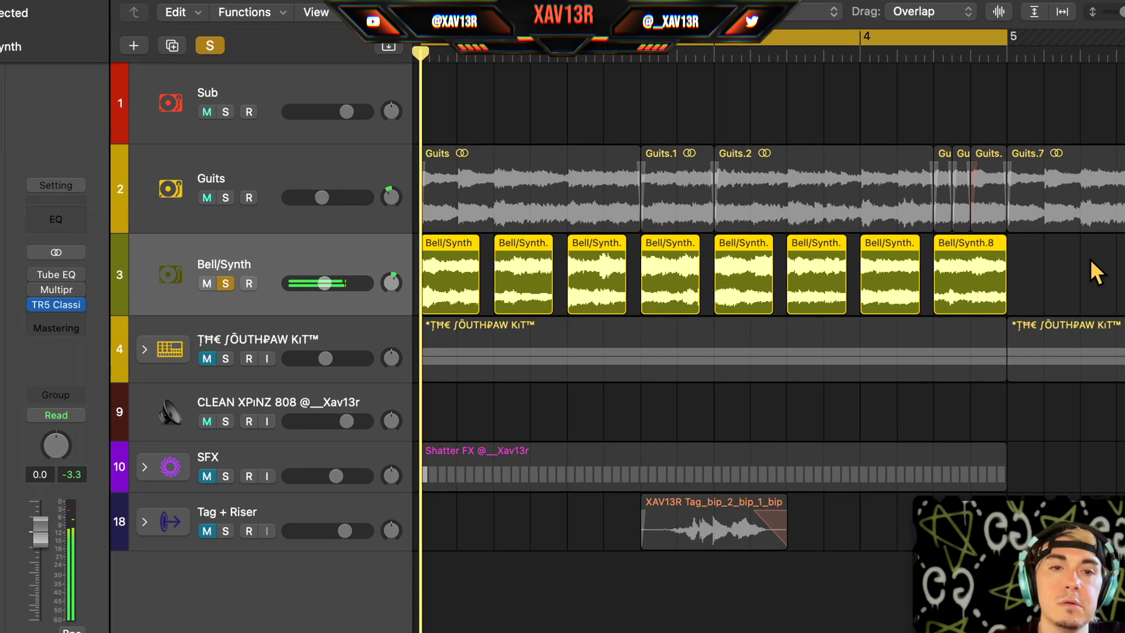
{"action": "left_click", "coordinate": [1085, 261]}
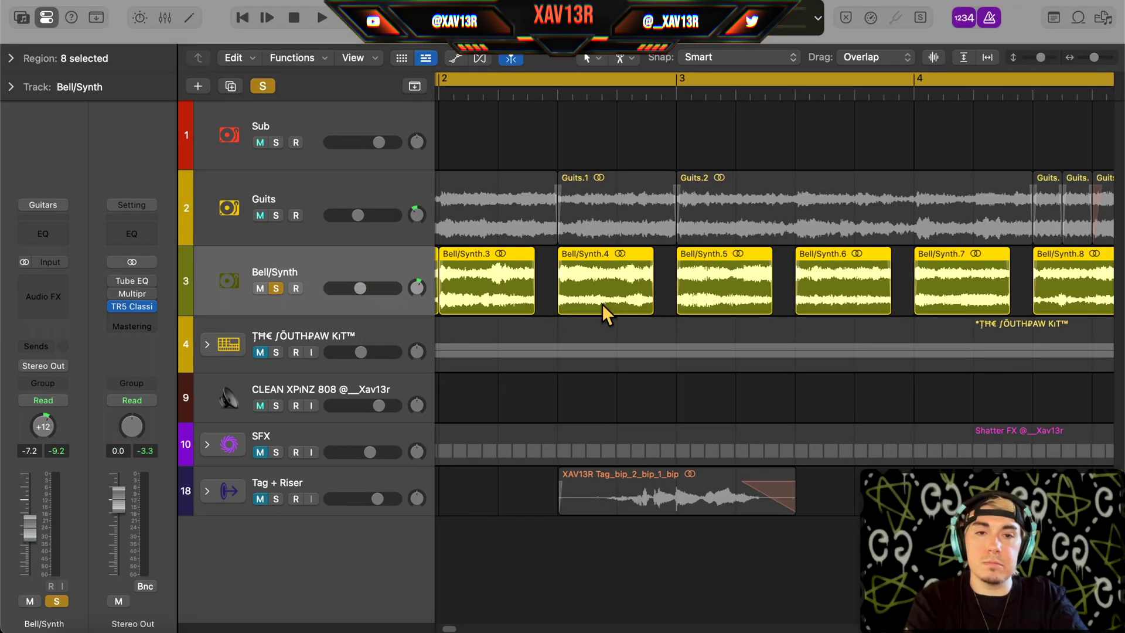
Step: Close the gaps after the first two Bell/Synth slices and audition the result
{"action": "scroll", "coordinate": [605, 314], "scroll_direction": "left", "scroll_amount": 5}
{"action": "scroll", "coordinate": [612, 324], "scroll_direction": "right", "scroll_amount": 1}
{"action": "scroll", "coordinate": [620, 328], "scroll_direction": "left", "scroll_amount": 1}
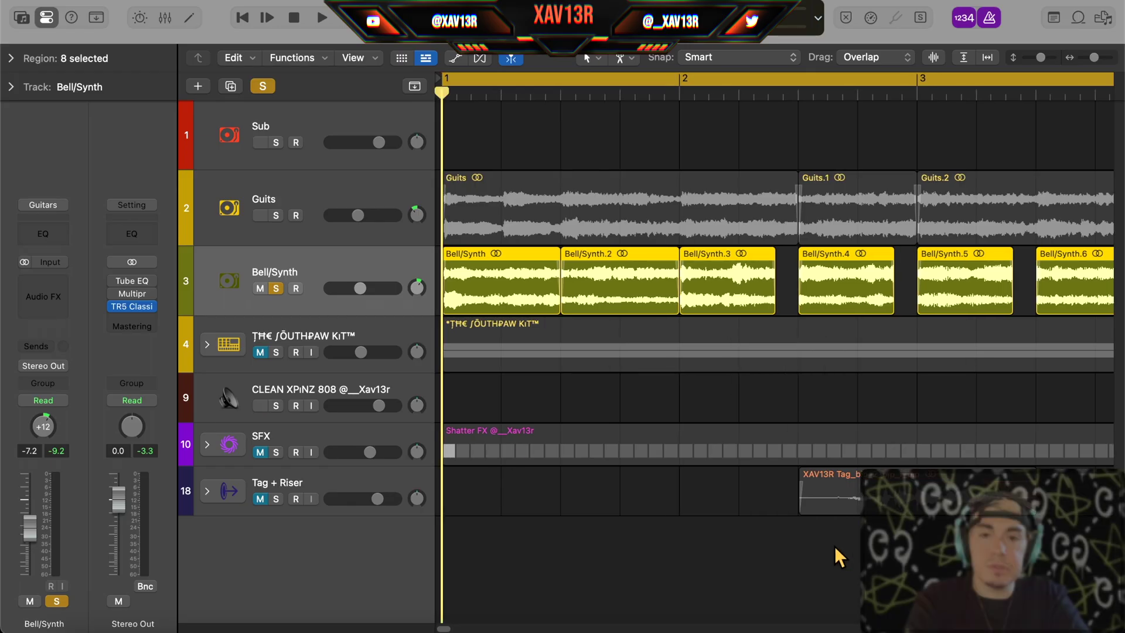
{"action": "key", "text": "space"}
{"action": "scroll", "coordinate": [658, 529], "scroll_direction": "right", "scroll_amount": 3}
{"action": "scroll", "coordinate": [657, 528], "scroll_direction": "left", "scroll_amount": 2}
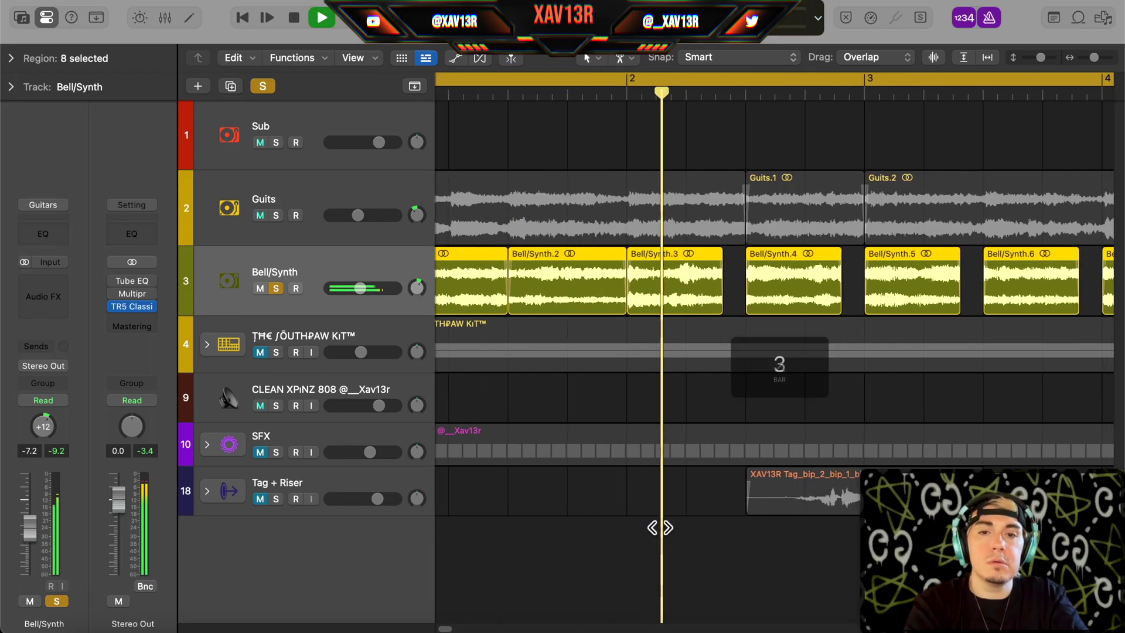
Step: Try shortening the Bell/Synth.4 slice and filling the space before bar 3 with two short repeated slices, and audition it
{"action": "scroll", "coordinate": [646, 518], "scroll_direction": "right", "scroll_amount": 3}
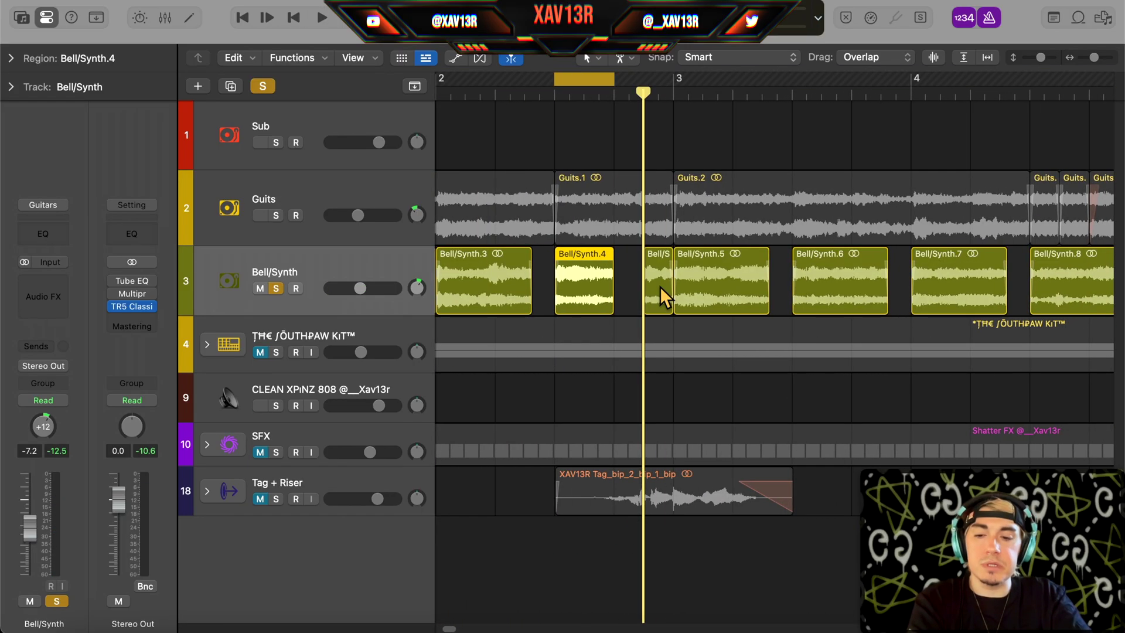
{"action": "left_click_drag", "start_coordinate": [659, 286], "coordinate": [630, 290]}
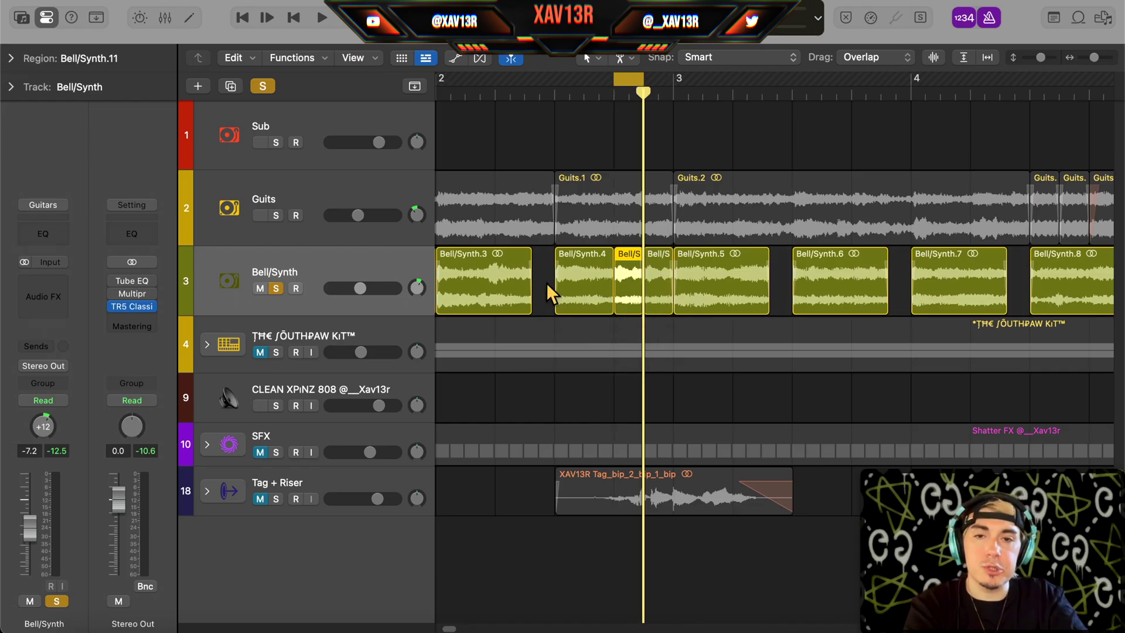
{"action": "key", "text": "space"}
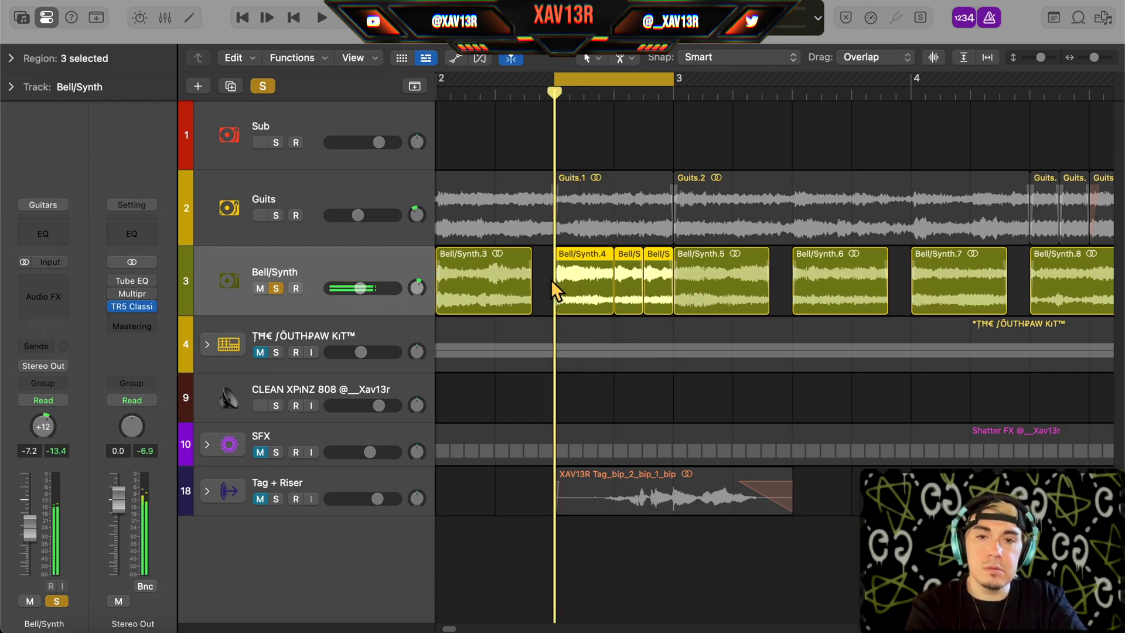
{"action": "left_click", "coordinate": [629, 281]}
{"action": "left_click", "coordinate": [660, 282], "text": "shift"}
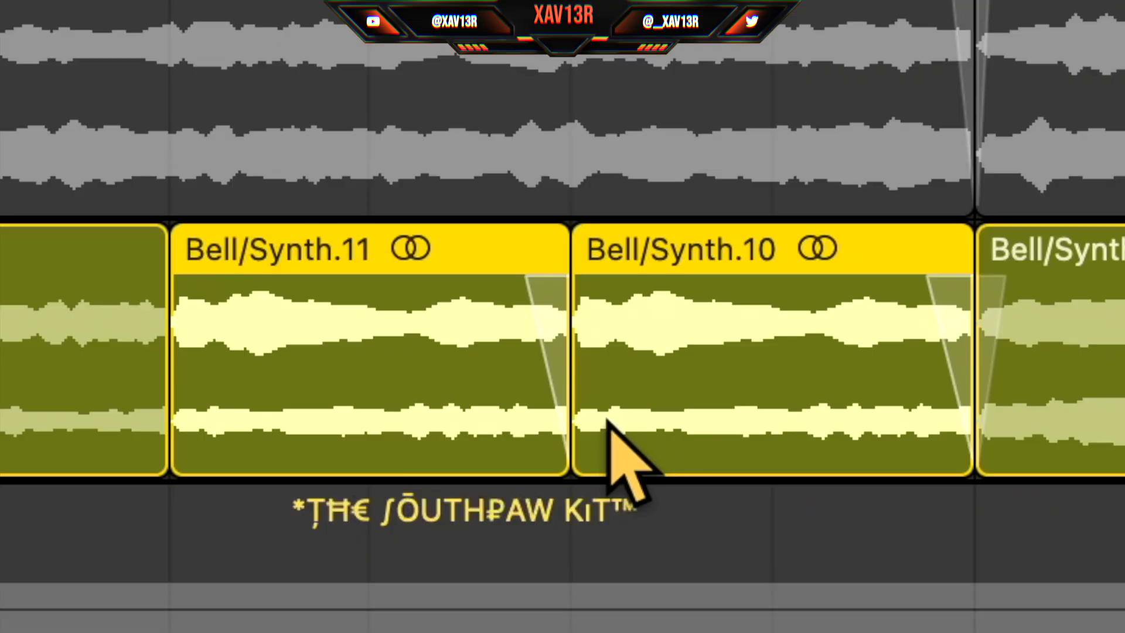
{"action": "left_click", "coordinate": [549, 436]}
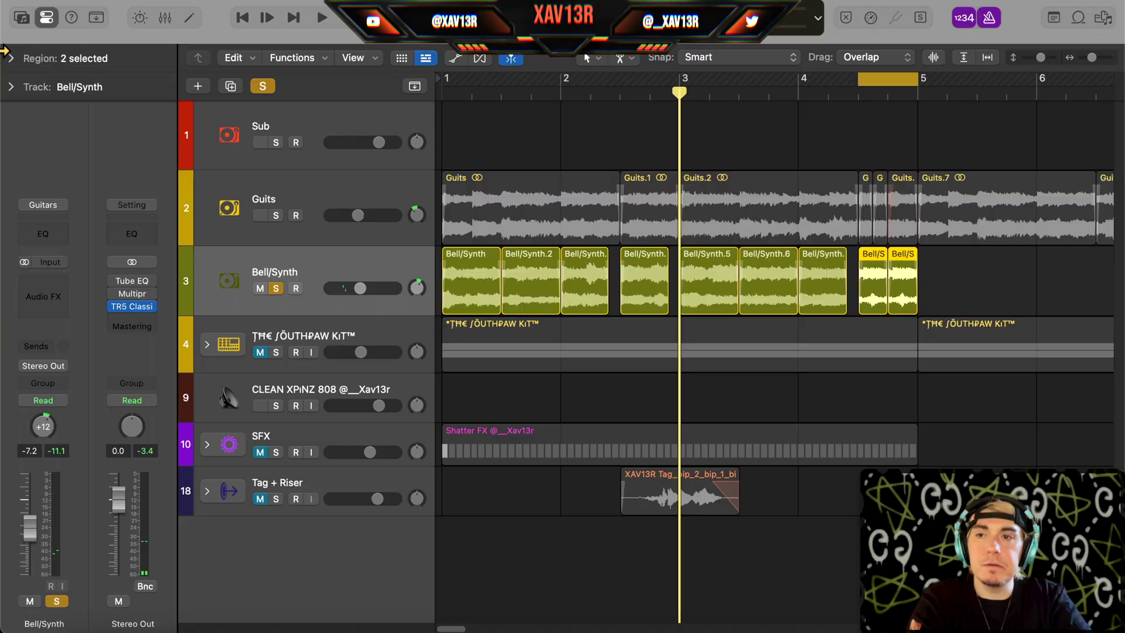
Step: Change the fade-in of the two short Bell/Synth slices before bar 5 to Speed Up, raise its amount, and audition it
{"action": "left_click", "coordinate": [9, 57]}
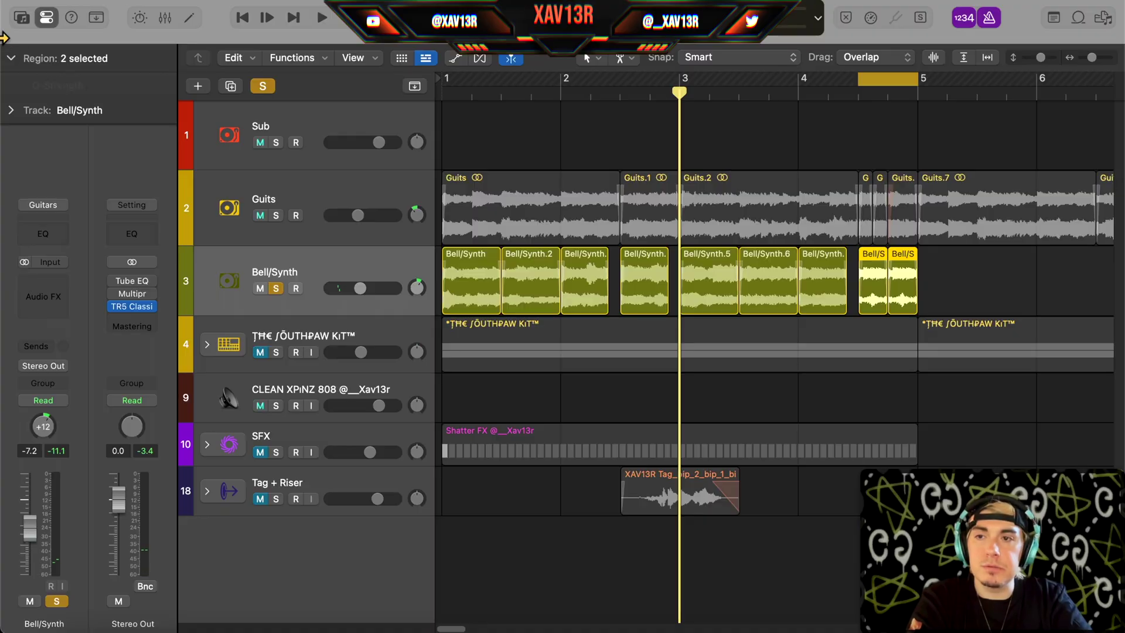
{"action": "left_click", "coordinate": [65, 290]}
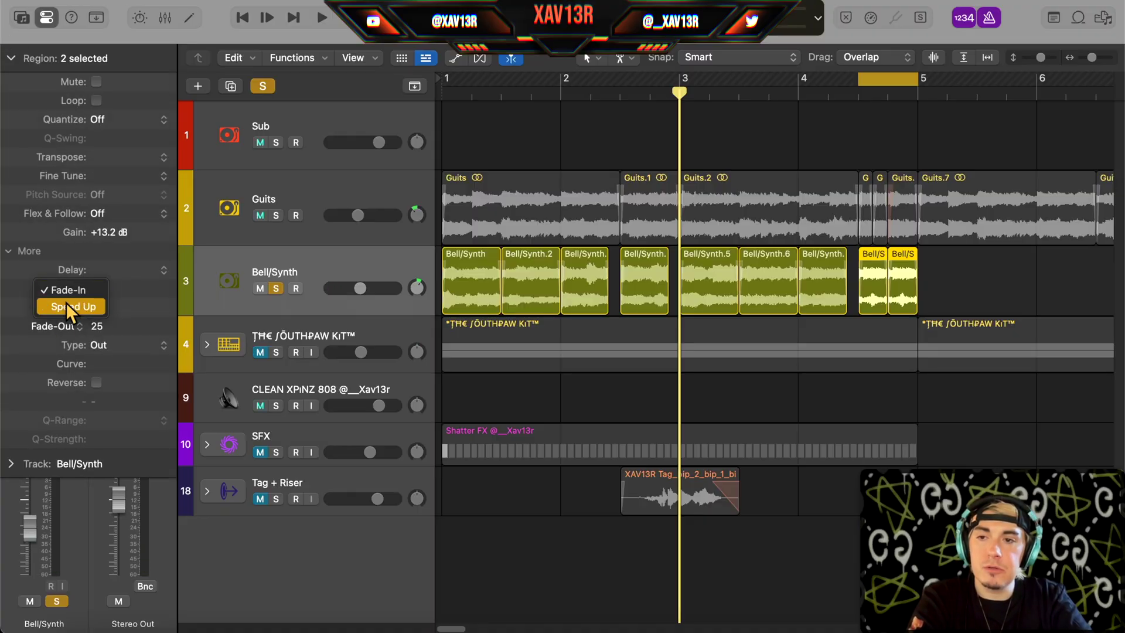
{"action": "left_click", "coordinate": [65, 303]}
{"action": "left_click_drag", "start_coordinate": [98, 290], "coordinate": [123, 261]}
{"action": "key", "text": "space"}
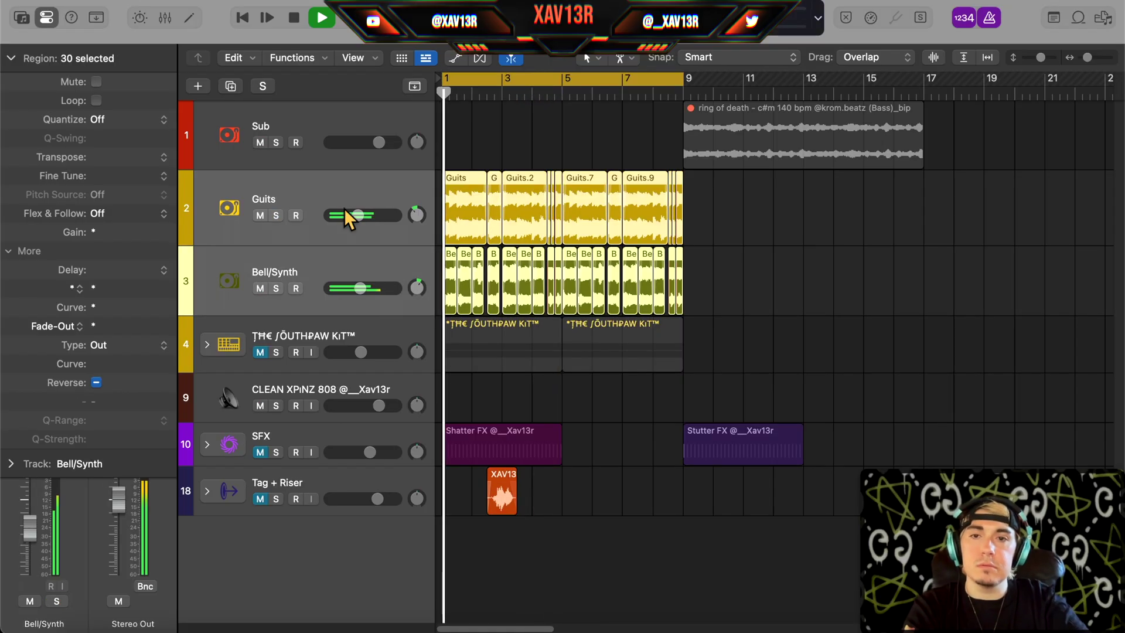
Step: Trim the Guits slices to match the Bell/Synth gaps and delete the repeated slices after bar 5 on both tracks
{"action": "left_click", "coordinate": [868, 237]}
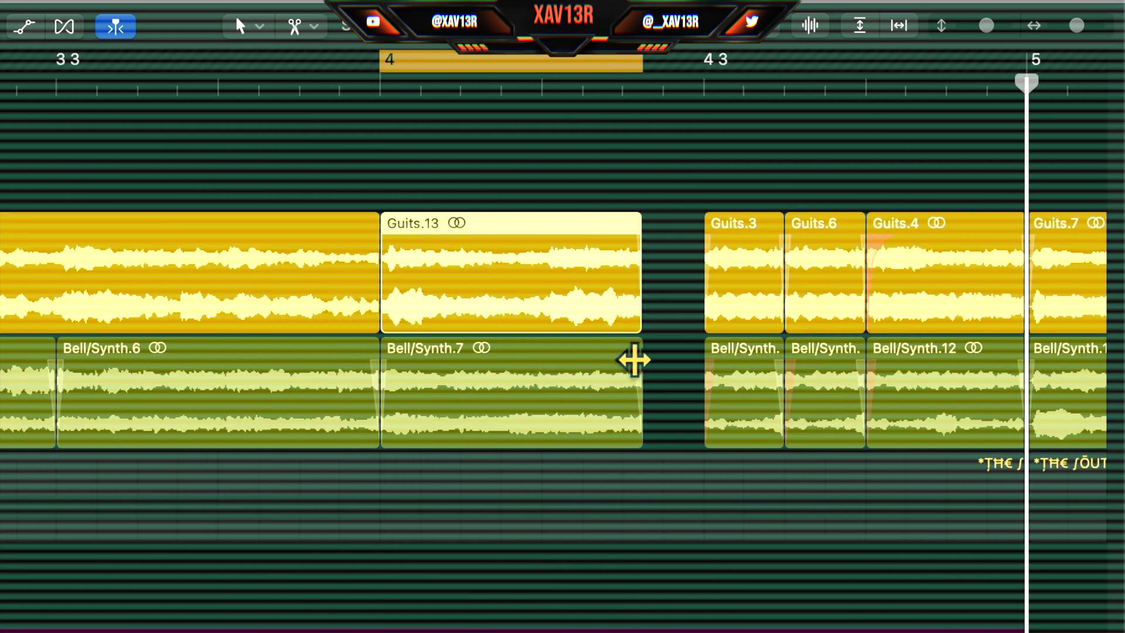
{"action": "scroll", "coordinate": [634, 359], "scroll_direction": "right", "scroll_amount": 10}
{"action": "left_click_drag", "start_coordinate": [480, 316], "coordinate": [407, 328]}
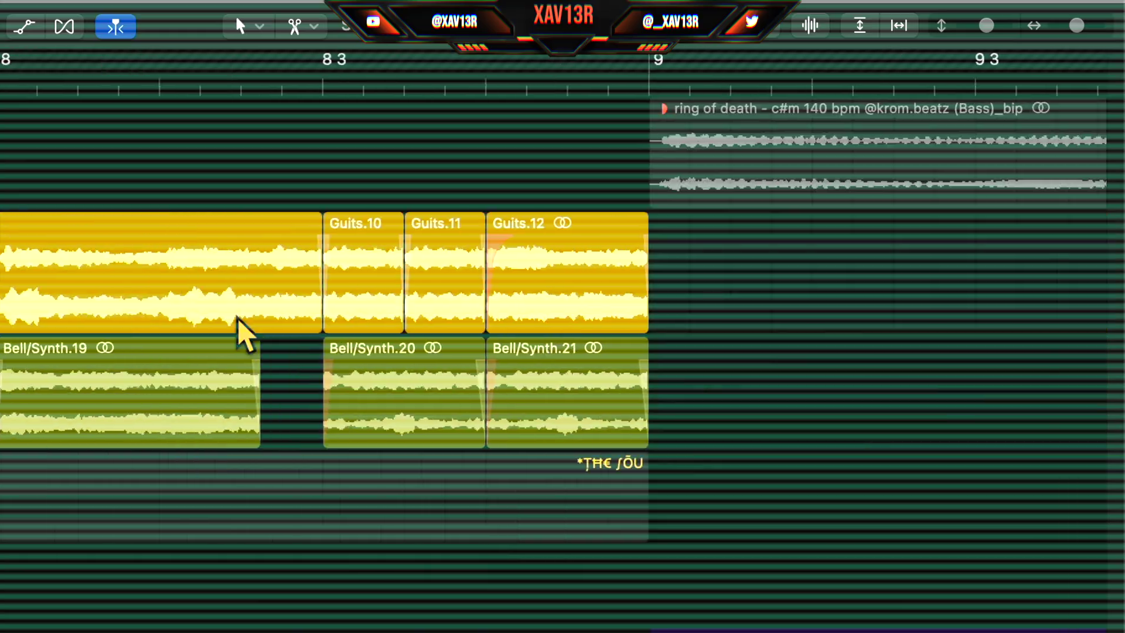
{"action": "scroll", "coordinate": [239, 326], "scroll_direction": "left", "scroll_amount": 5}
{"action": "key", "text": "Delete"}
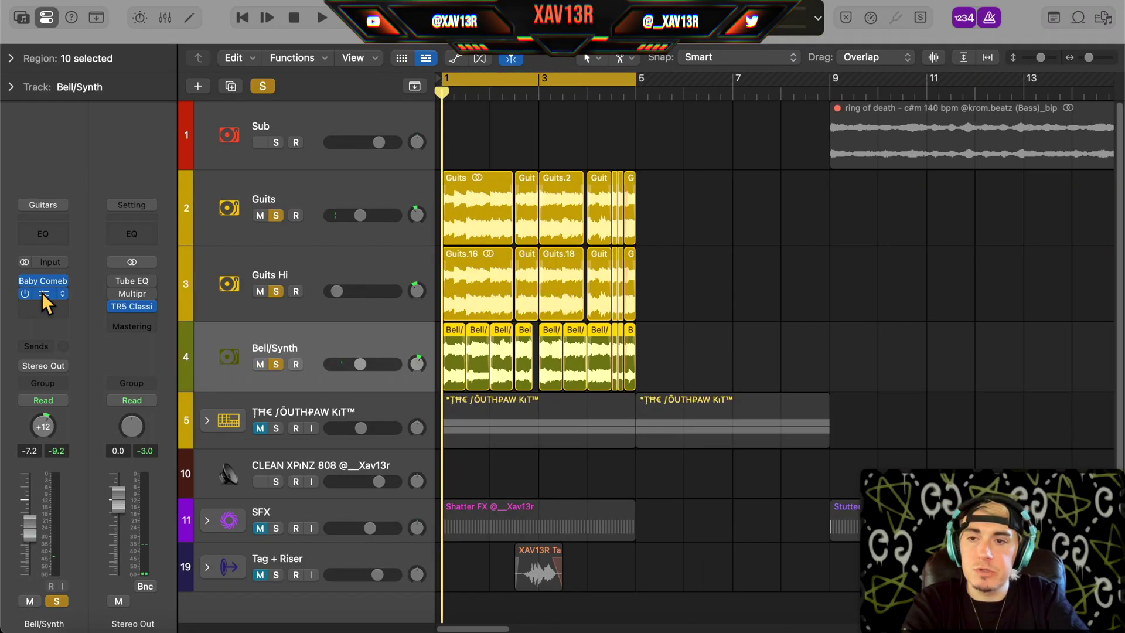
Step: Transpose the Bell/Synth track down 12 semitones in SoundShifter Pitch during playback
{"action": "left_click", "coordinate": [42, 294]}
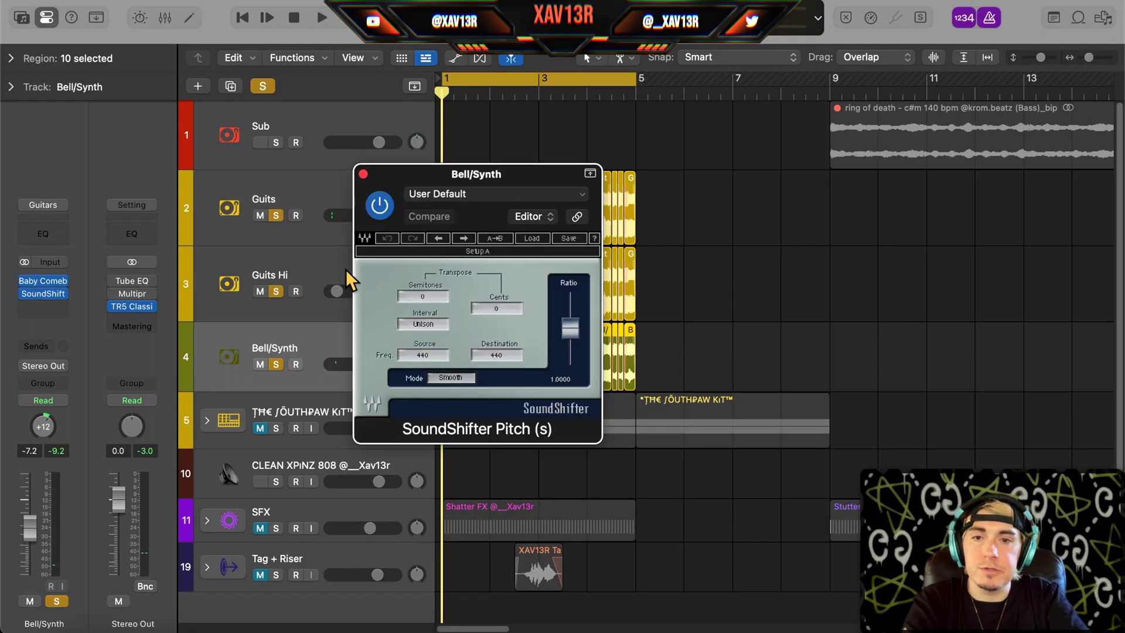
{"action": "key", "text": "space"}
{"action": "left_click_drag", "start_coordinate": [436, 294], "coordinate": [436, 308]}
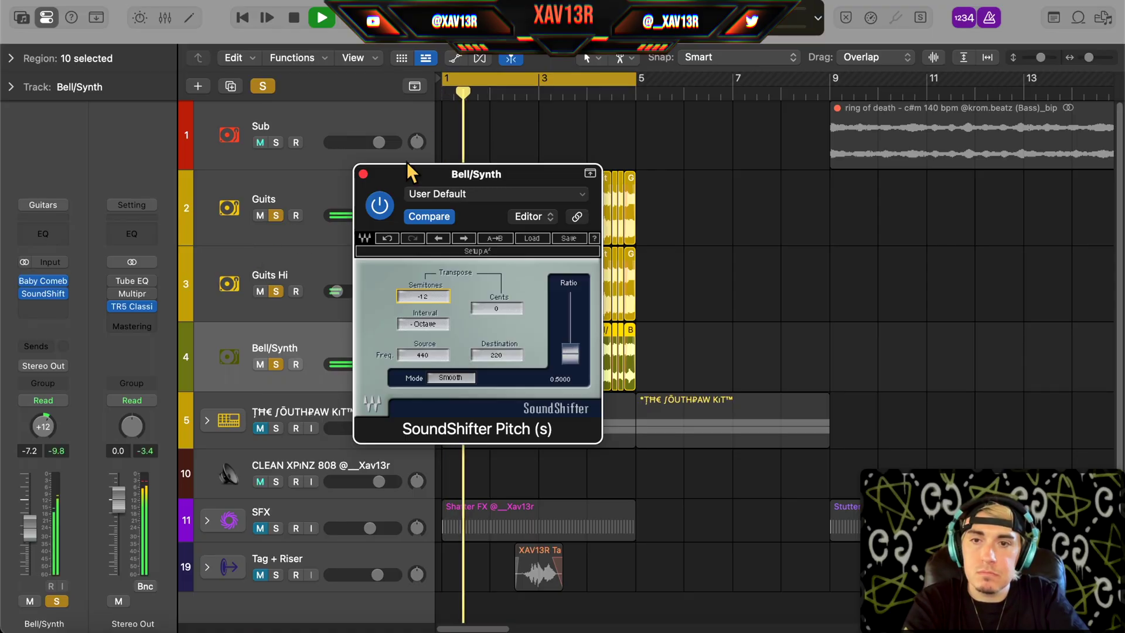
{"action": "left_click", "coordinate": [363, 174]}
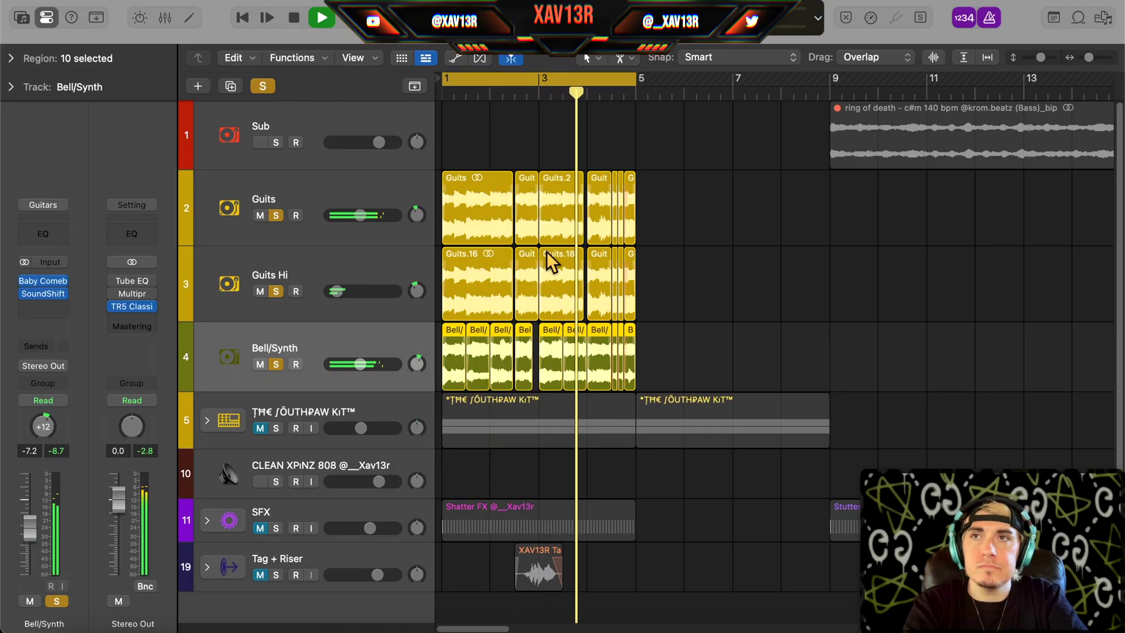
Step: Add a Channel EQ with a low cut to the Bell/Synth track and stop playback
{"action": "left_click", "coordinate": [50, 235]}
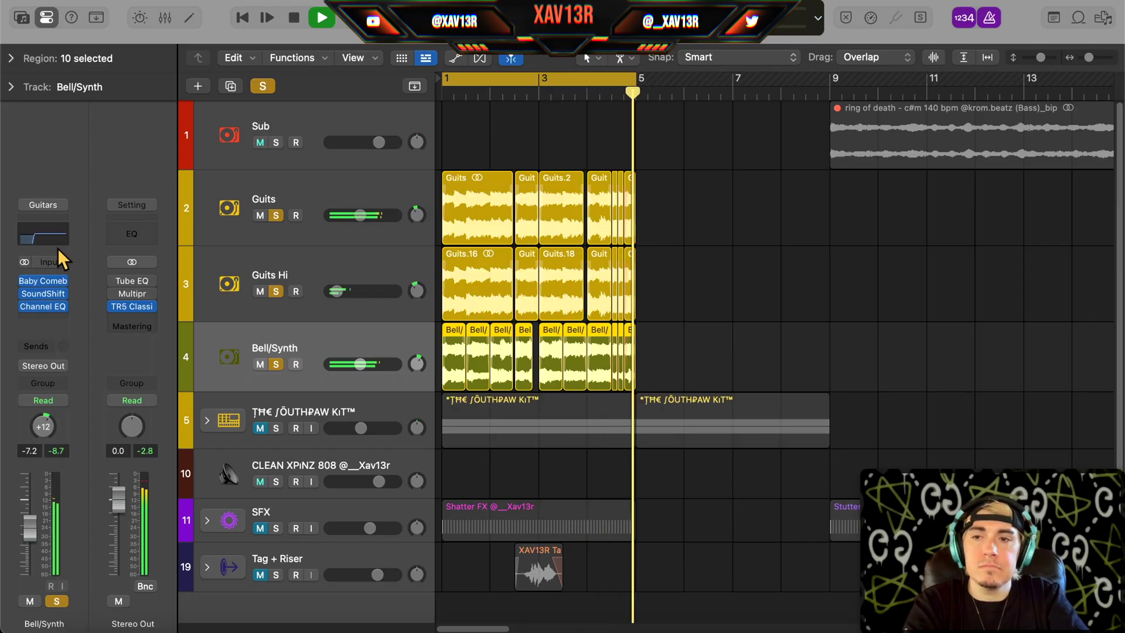
{"action": "left_click", "coordinate": [681, 311]}
{"action": "key", "text": "space"}
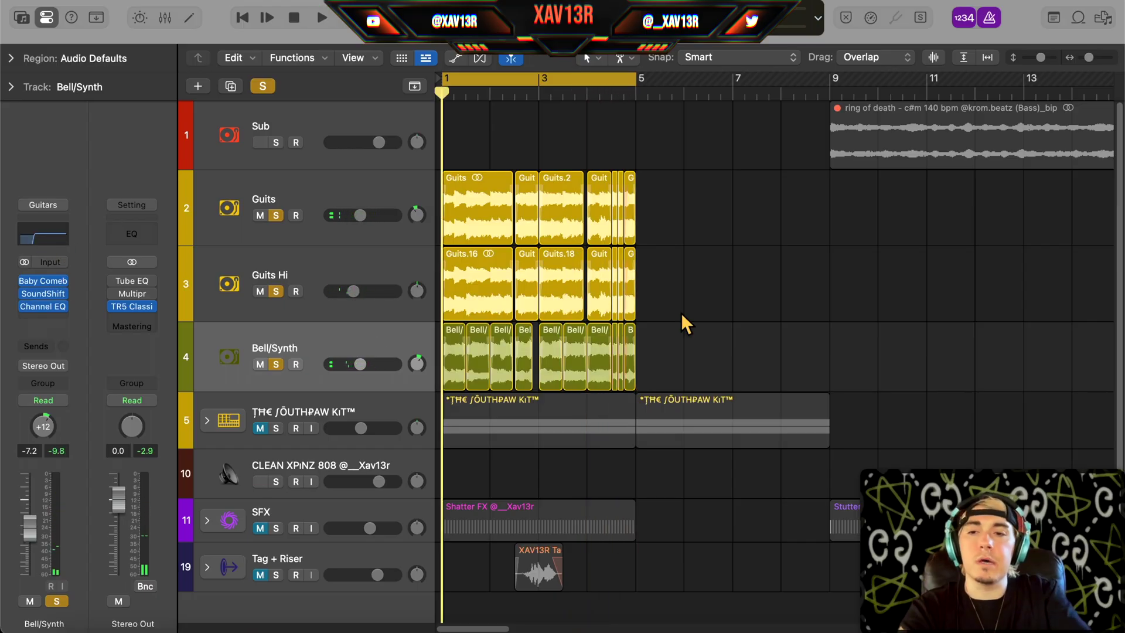
Step: Move all ten Bell/Synth slices from bar 1 to bar 5
{"action": "left_click", "coordinate": [237, 370]}
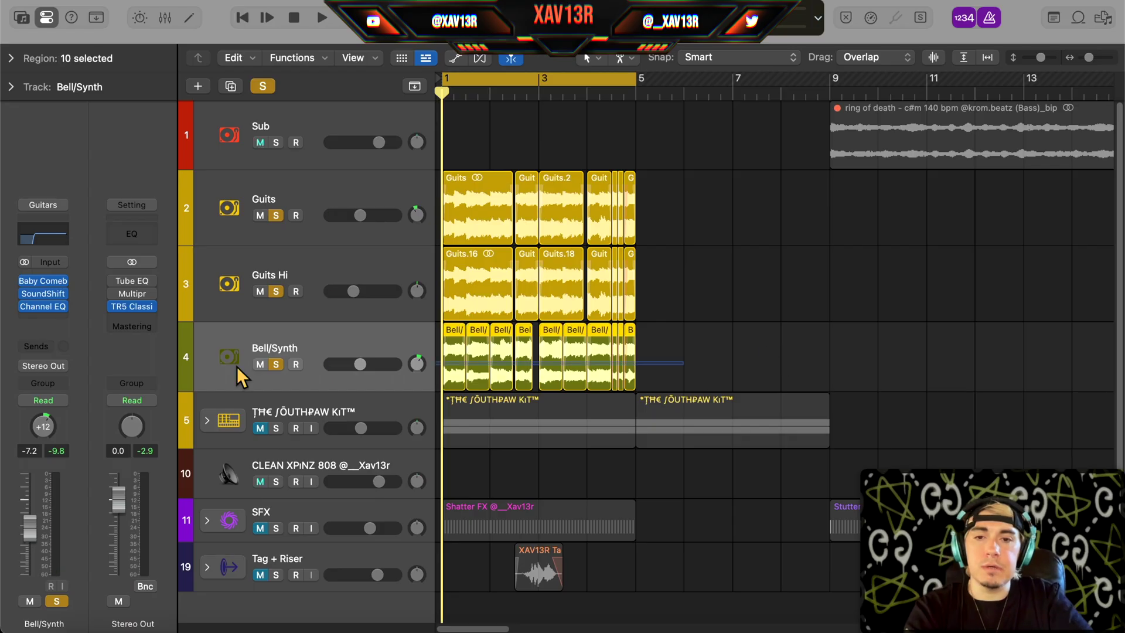
{"action": "left_click_drag", "start_coordinate": [464, 352], "coordinate": [659, 341]}
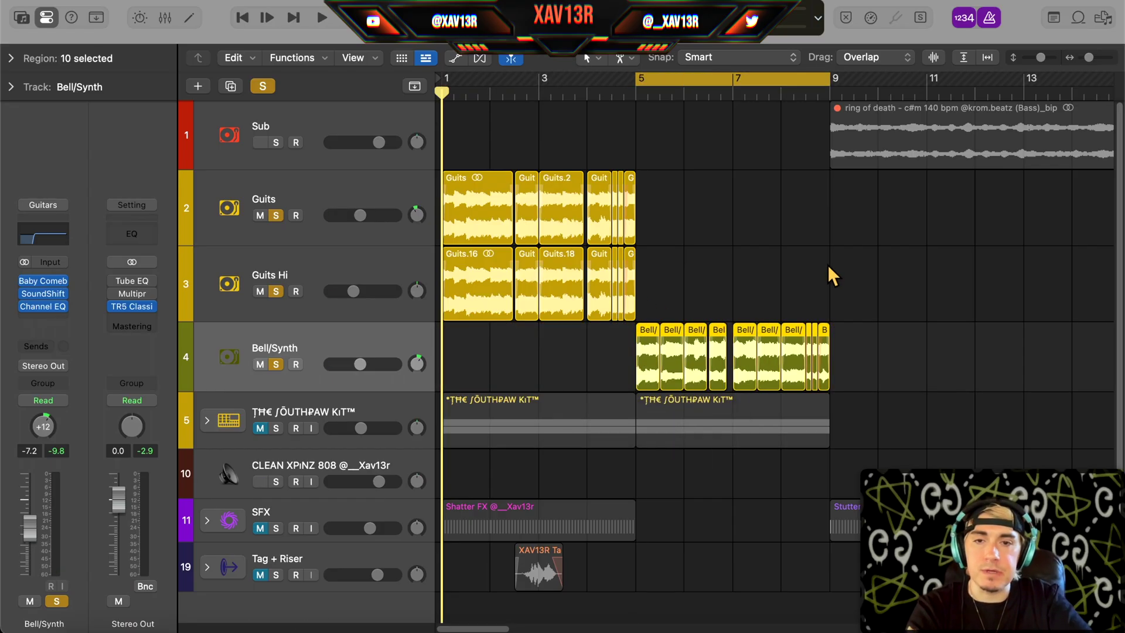
{"action": "mouse_move", "coordinate": [771, 286]}
{"action": "left_mouse_down"}
{"action": "mouse_move", "coordinate": [420, 314]}
{"action": "mouse_move", "coordinate": [162, 282]}
{"action": "left_mouse_up"}
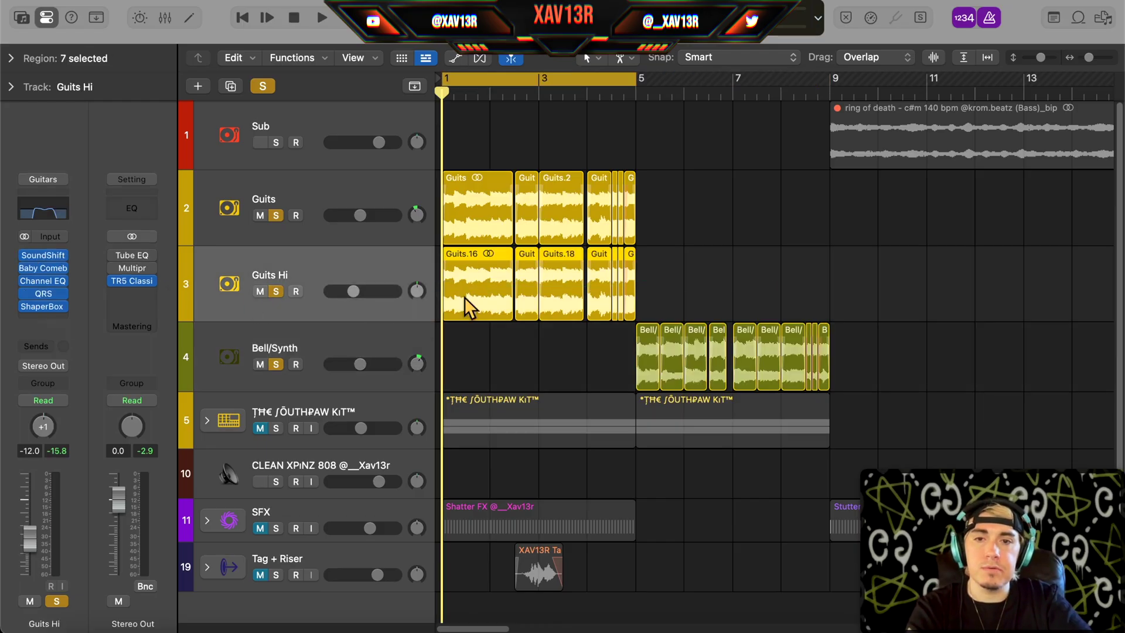
Step: Repeat the Guits slices from bar 5 and play back the arrangement
{"action": "left_click", "coordinate": [493, 209]}
{"action": "key", "text": "super+r"}
{"action": "key", "text": "space"}
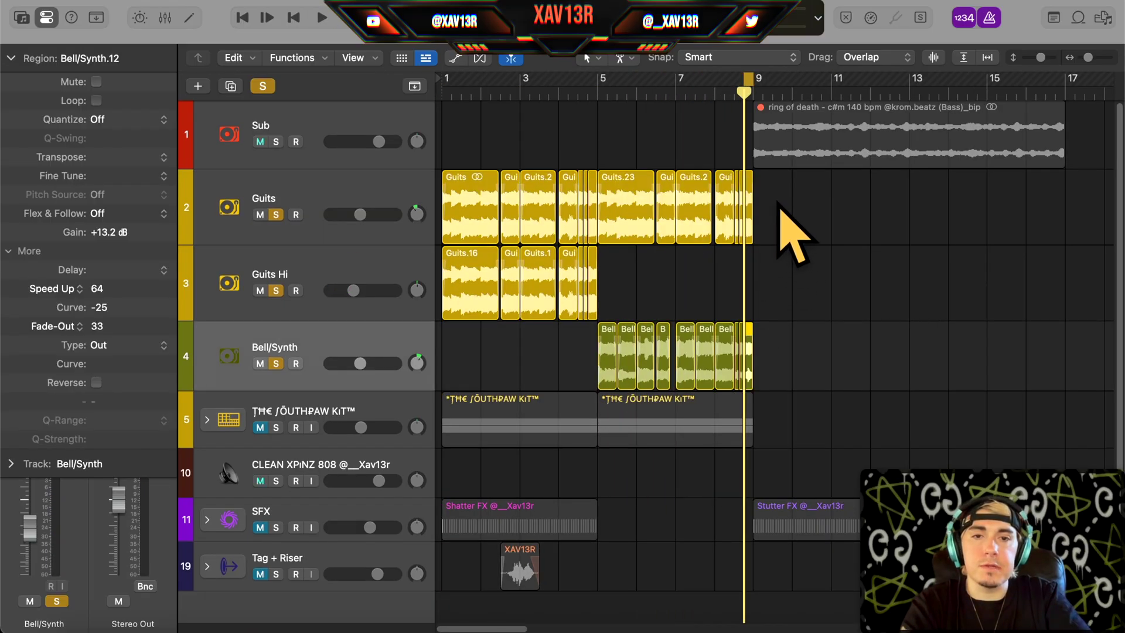
Step: Bounce all Guits, Guits Hi and Bell/Synth slices to a new Hook track, and create another audio track below it
{"action": "left_click_drag", "start_coordinate": [776, 199], "coordinate": [444, 351]}
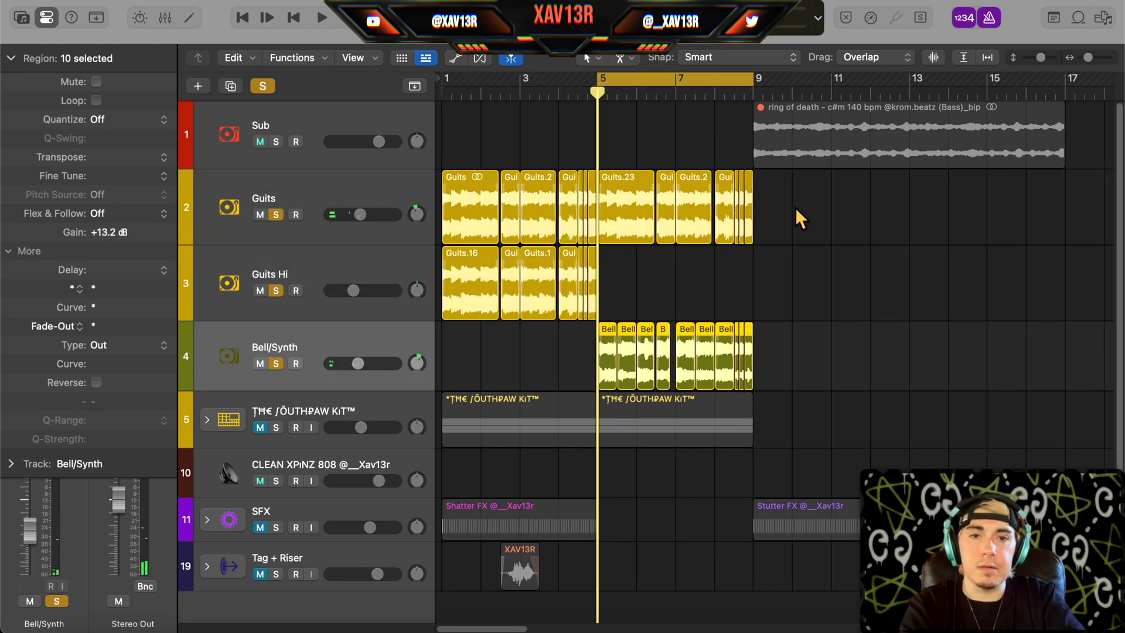
{"action": "left_click_drag", "start_coordinate": [805, 205], "coordinate": [238, 361]}
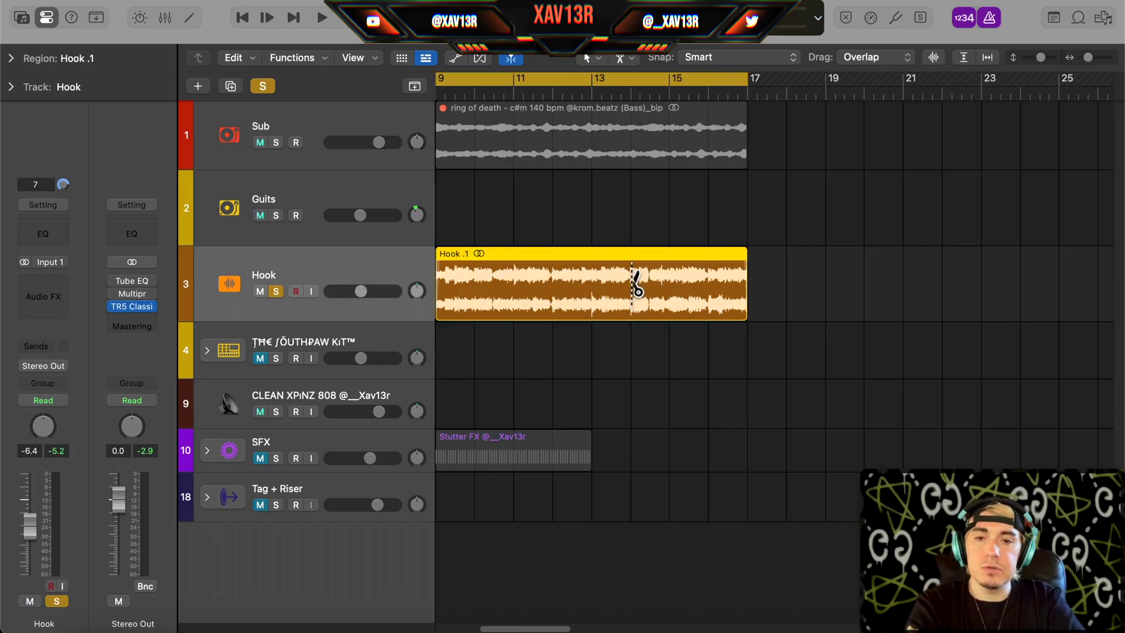
{"action": "key", "text": "super+d"}
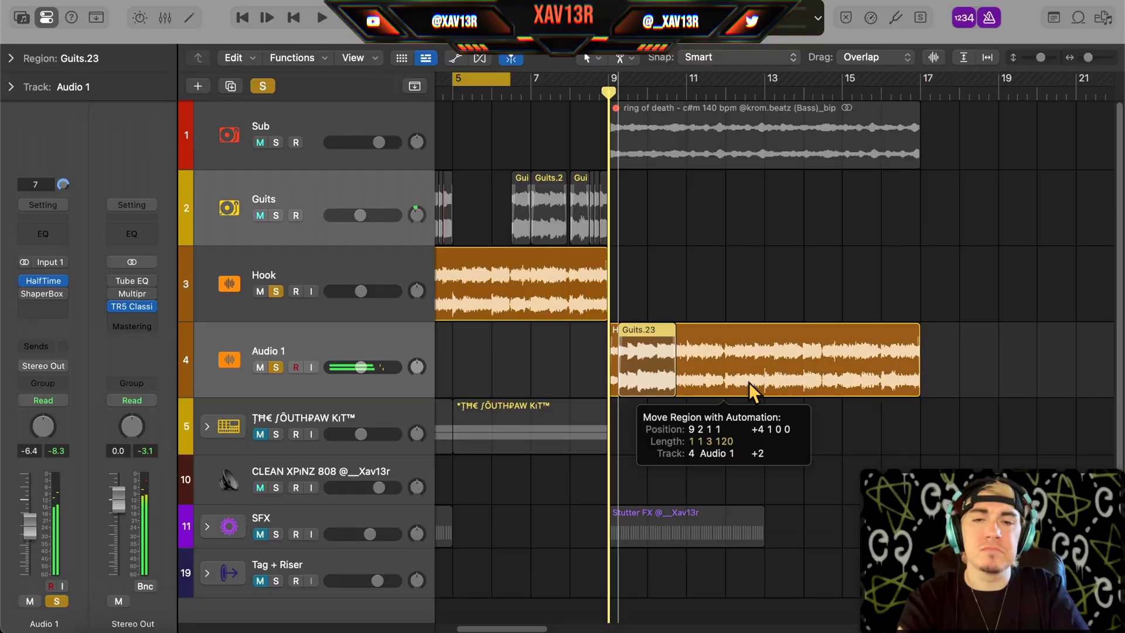
Step: Place the Guits slice at bar 9 on Audio 1 and process the variation with ShaperBox's Scratch Fill 2 and Beat Breaker's Shifted Flow 6
{"action": "left_click_drag", "start_coordinate": [748, 382], "coordinate": [729, 341]}
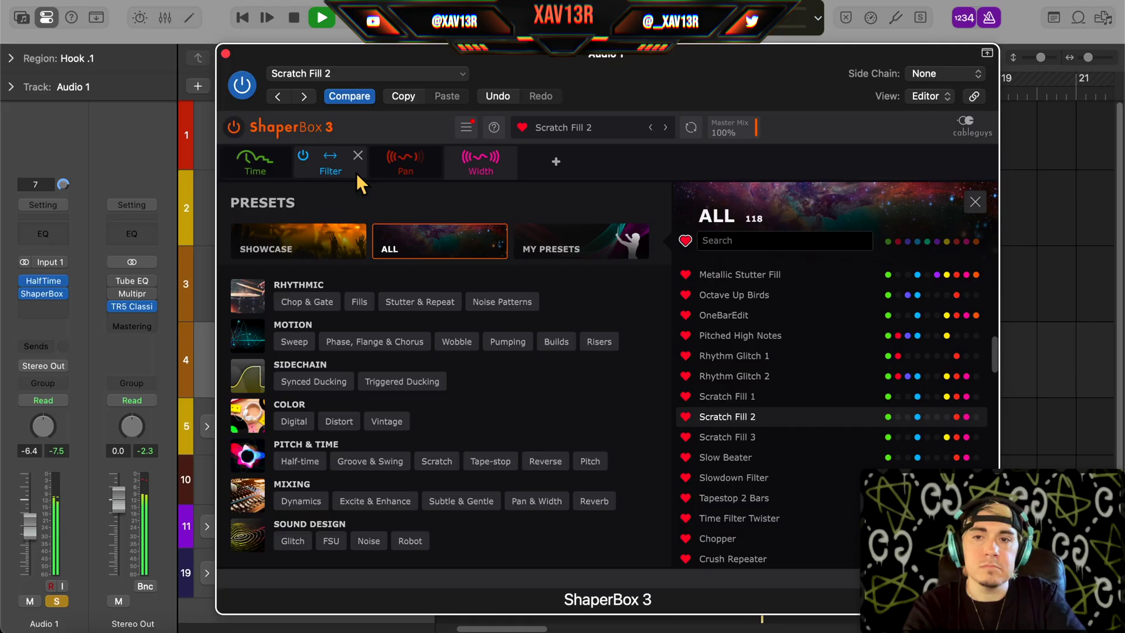
{"action": "left_click", "coordinate": [255, 164]}
{"action": "left_click_drag", "start_coordinate": [732, 120], "coordinate": [731, 126]}
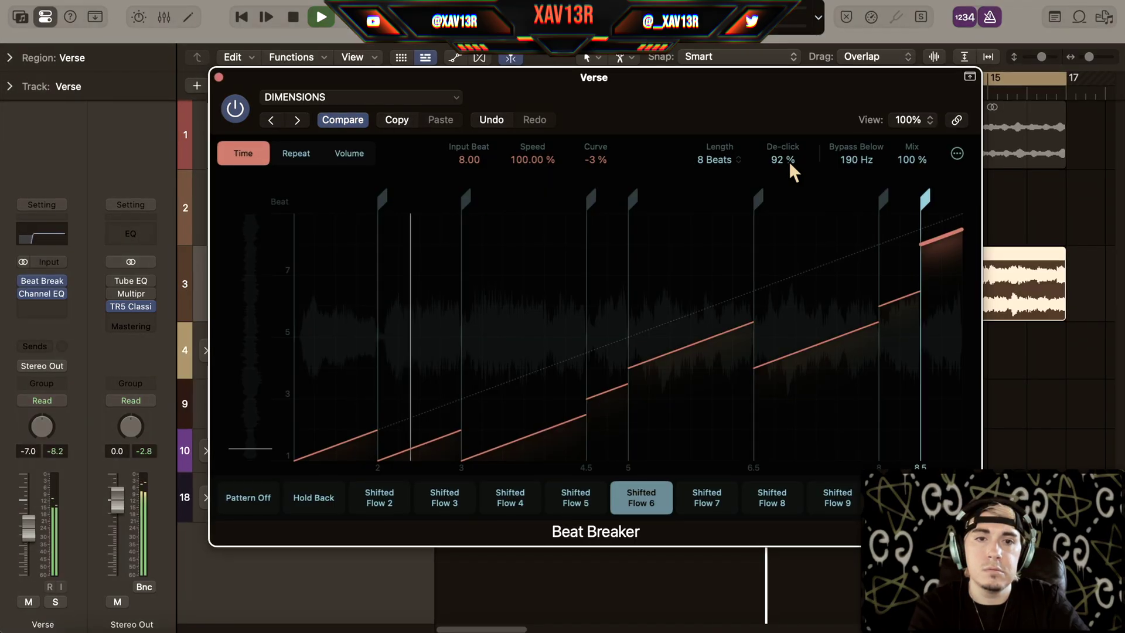
{"action": "left_click_drag", "start_coordinate": [915, 157], "coordinate": [932, 175]}
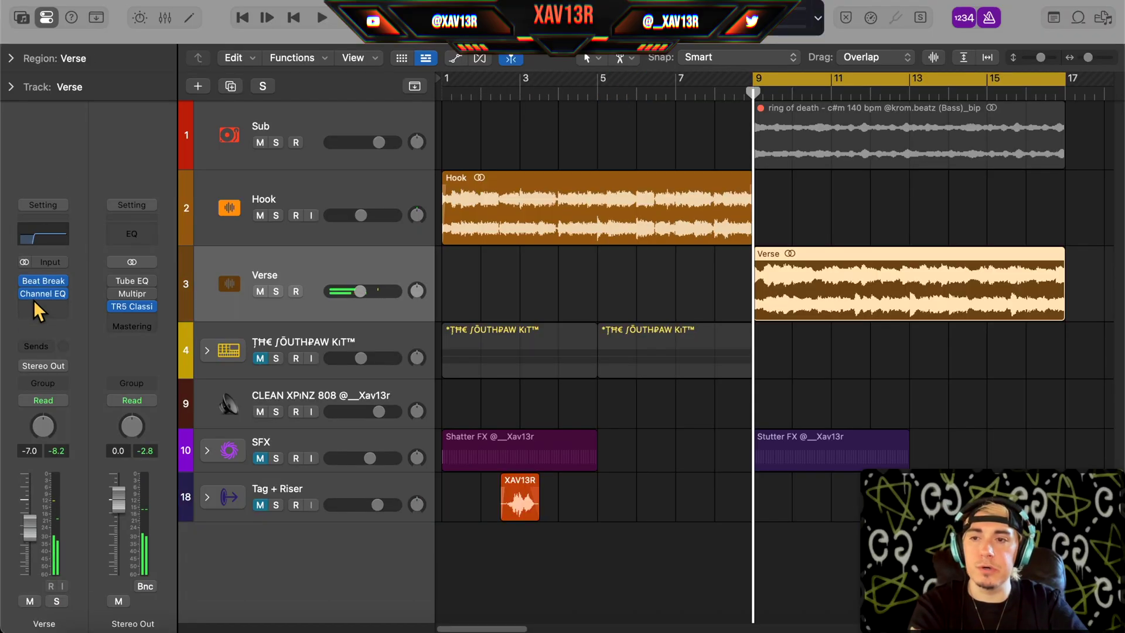
Step: Play back the Hook region and the Verse region to compare the two sample variations
{"action": "left_click", "coordinate": [549, 221]}
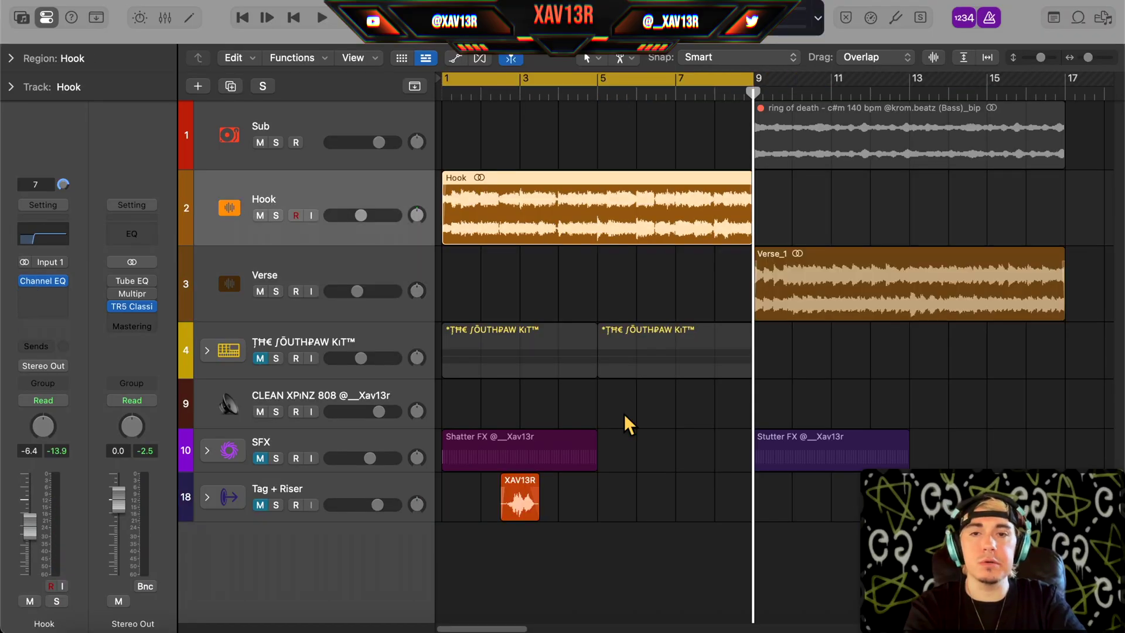
{"action": "key", "text": "e"}
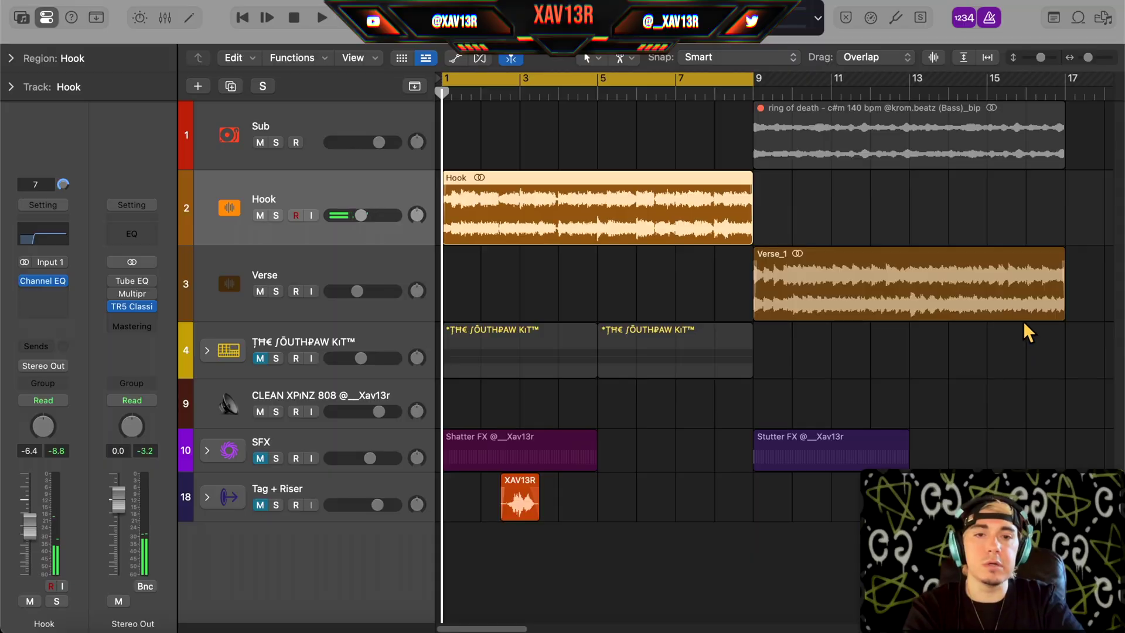
{"action": "left_click", "coordinate": [1022, 320]}
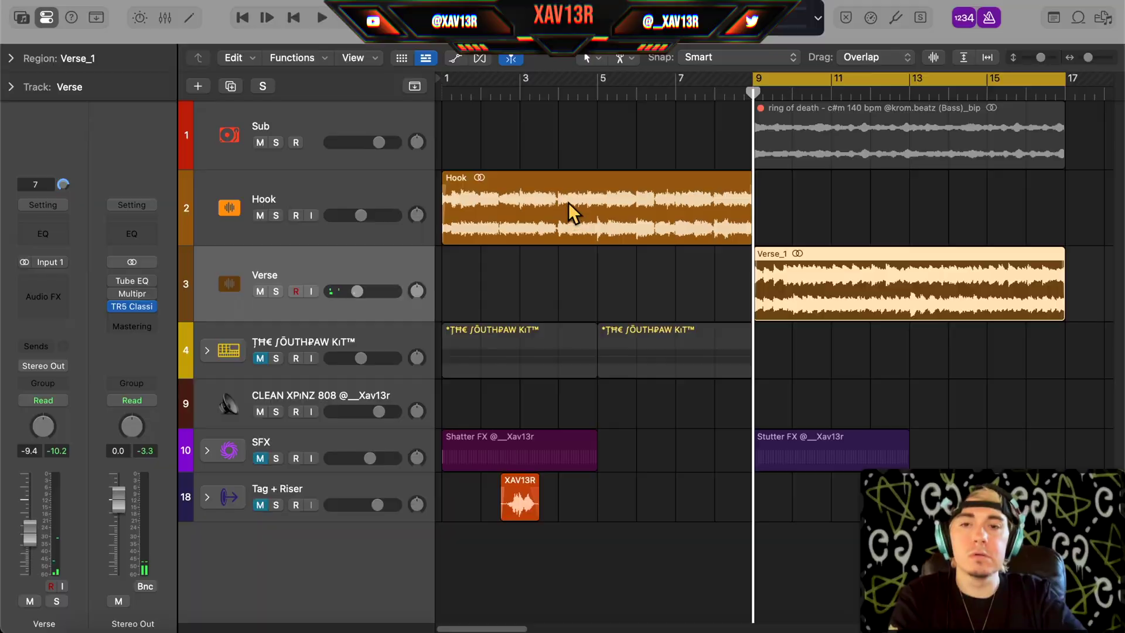
{"action": "left_click", "coordinate": [568, 202]}
Step: Unmute the SOUTHPAW KiT drum stack and expand it to show its individual drum tracks
{"action": "left_click", "coordinate": [240, 355]}
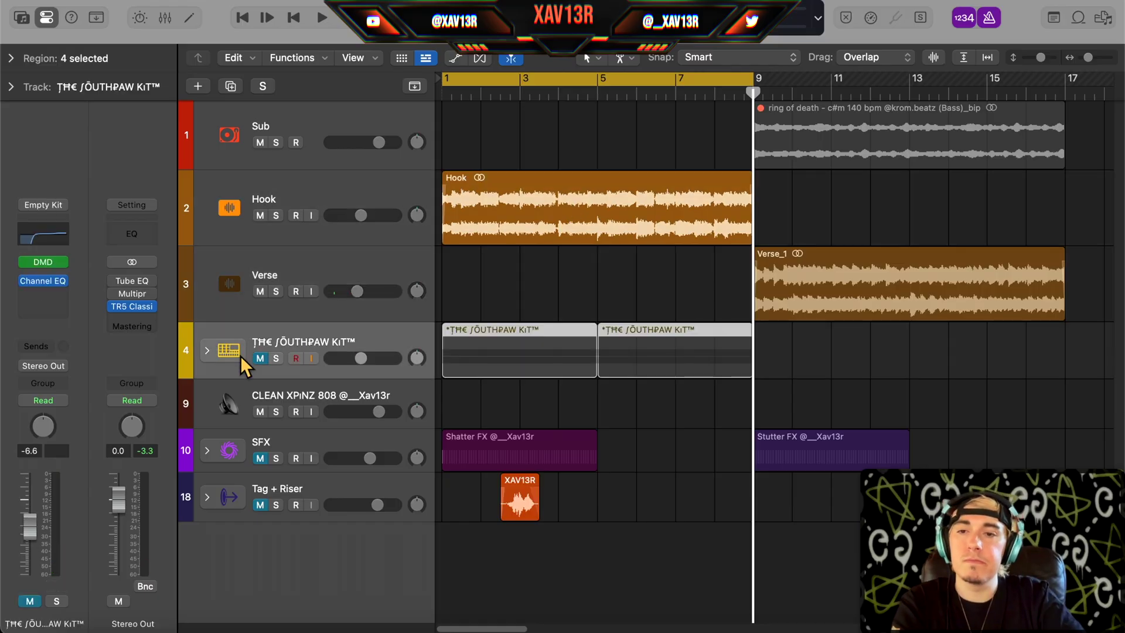
{"action": "left_click", "coordinate": [260, 358]}
{"action": "left_click", "coordinate": [206, 350]}
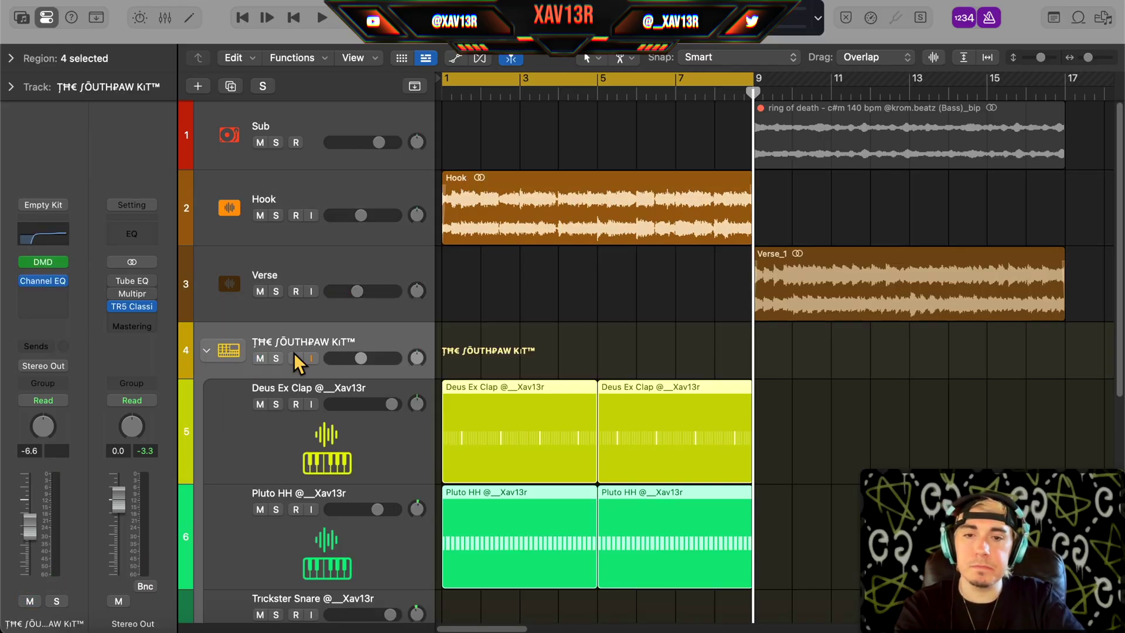
Step: Audition the clap samples in the SECRET DRUM CACHE folder and replace the Deus Ex Clap sample with Diety Clap
{"action": "scroll", "coordinate": [604, 556], "scroll_direction": "down", "scroll_amount": 2}
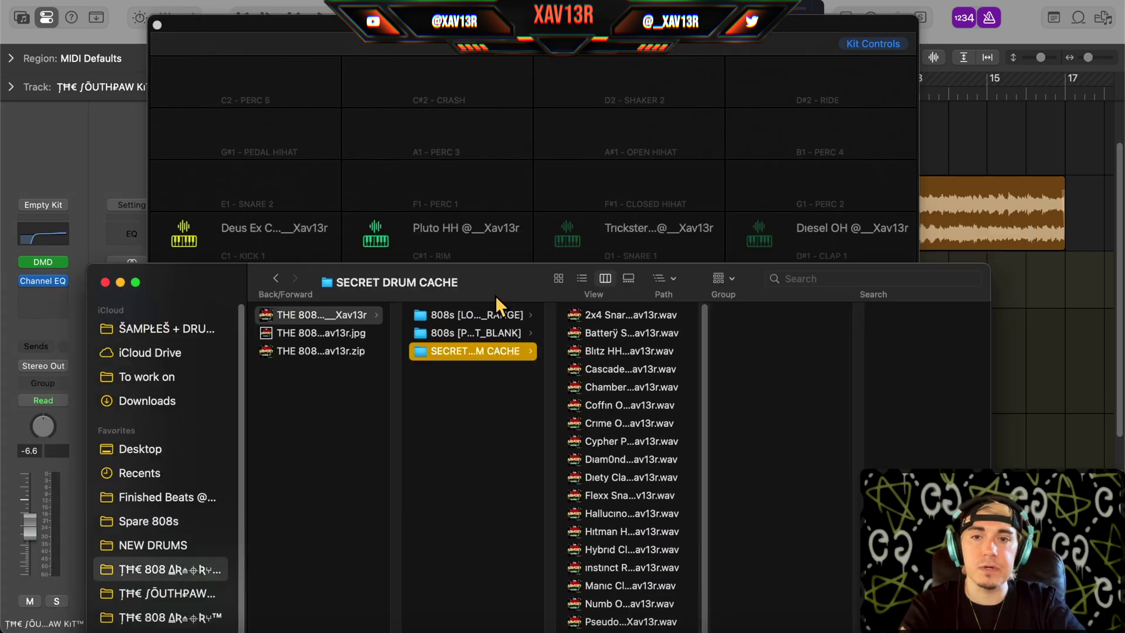
{"action": "left_click_drag", "start_coordinate": [495, 295], "coordinate": [474, 40]}
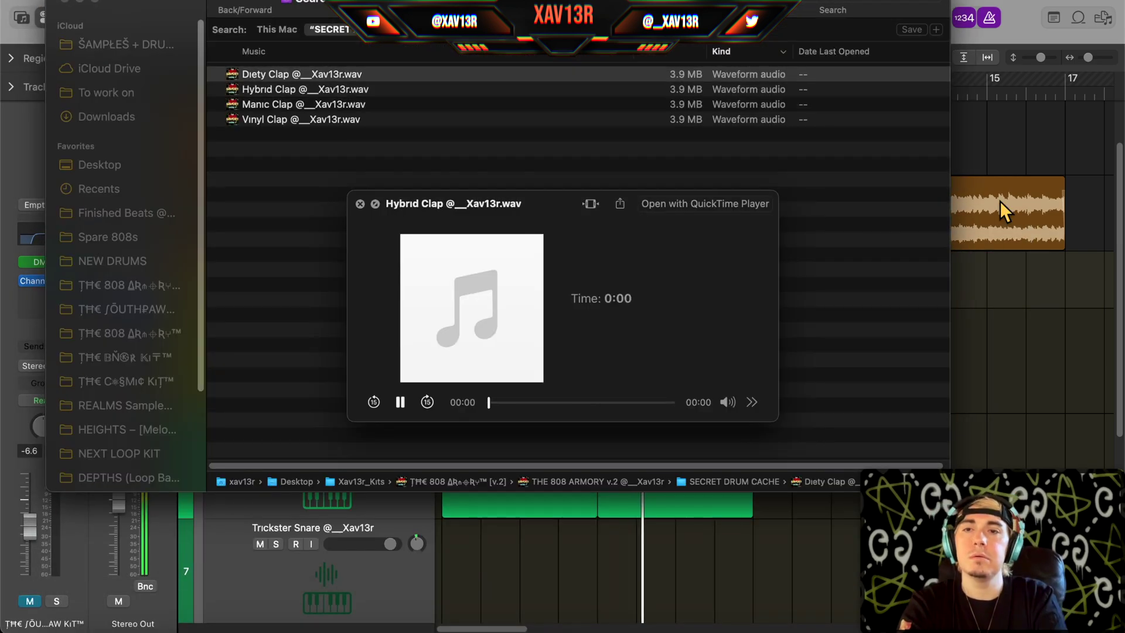
{"action": "key", "text": "Up"}
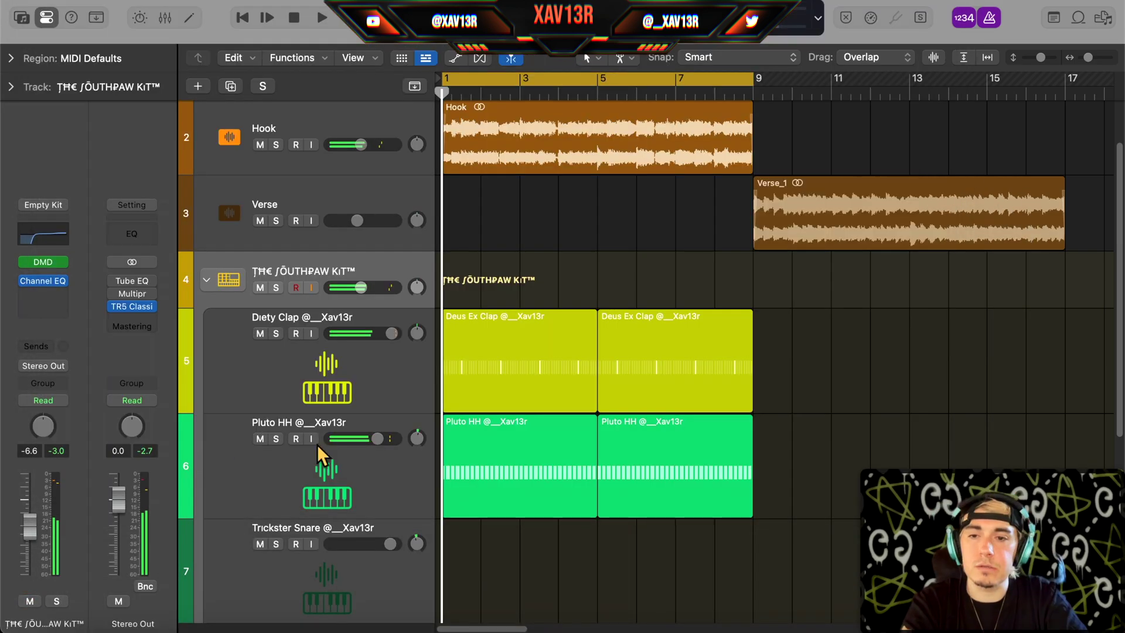
Step: Preview the HH samples in SECRET DRUM CACHE against the muted hi-hat track and load Tracer HH into its Quick Sampler
{"action": "left_click", "coordinate": [317, 444]}
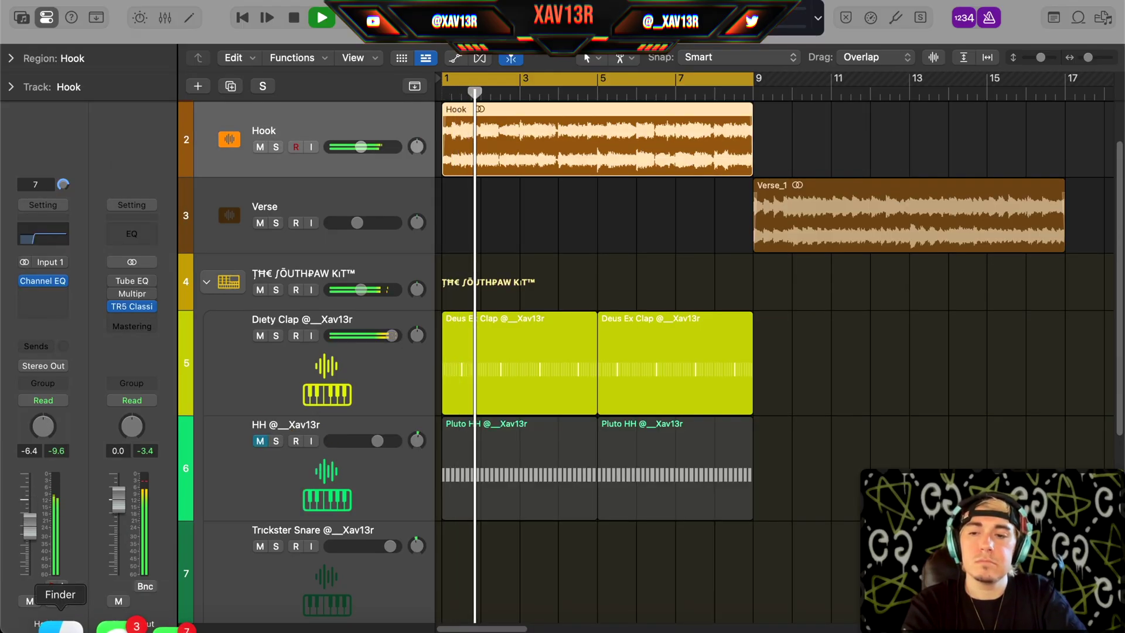
{"action": "key", "text": "super+Tab"}
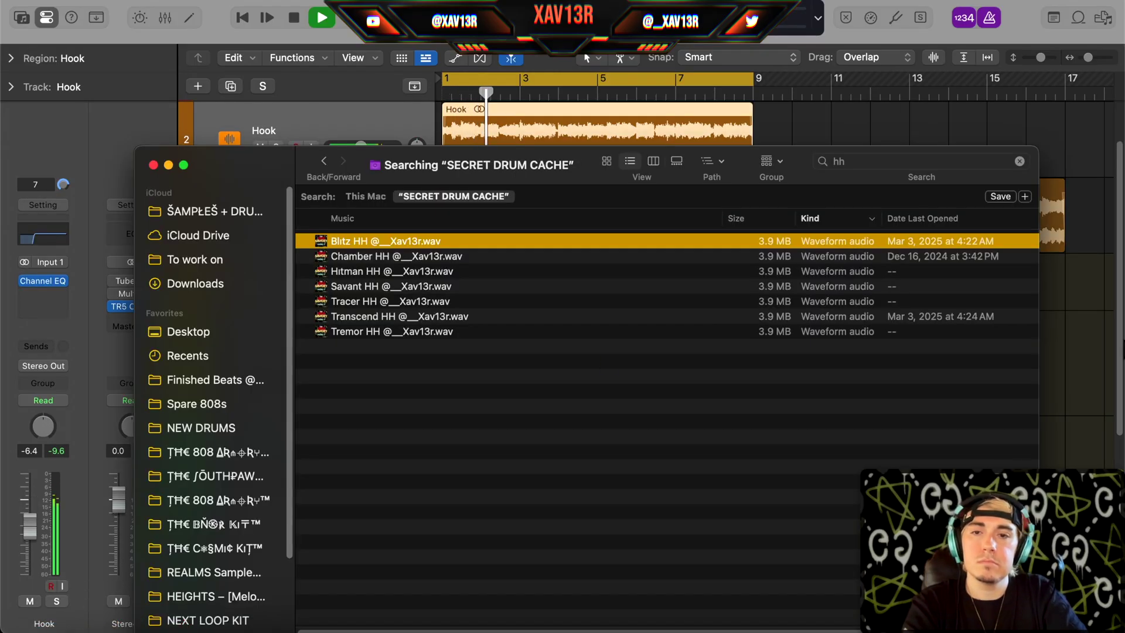
{"action": "key", "text": "space"}
{"action": "key", "text": "Down"}
{"action": "key", "text": "Down"}
{"action": "key", "text": "Down"}
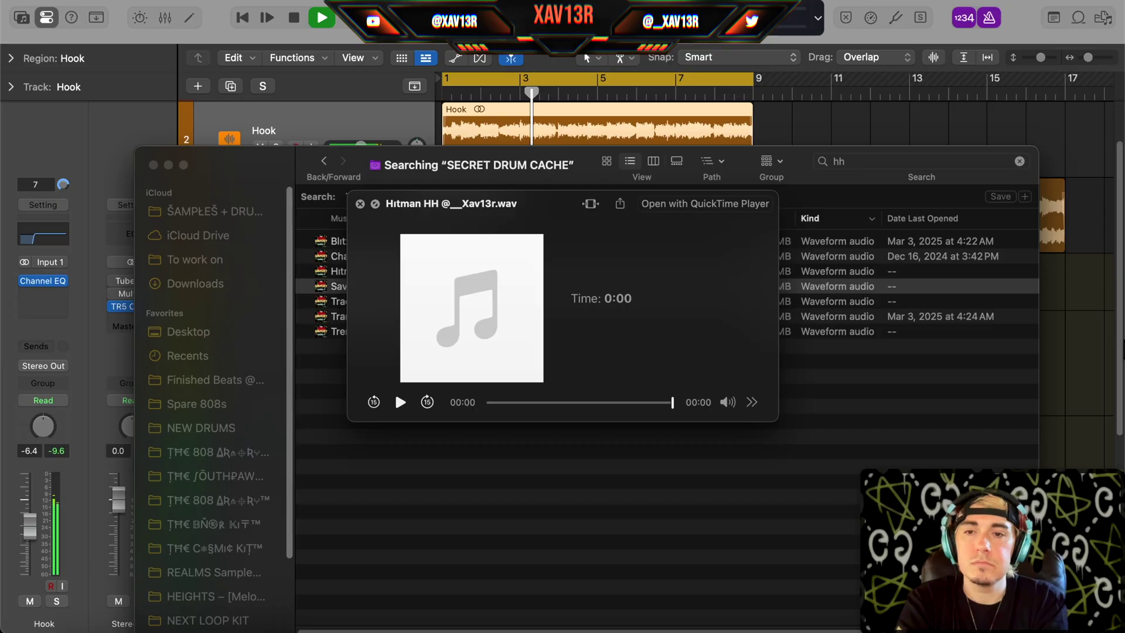
{"action": "key", "text": "Down"}
{"action": "key", "text": "Down"}
{"action": "key", "text": "Down"}
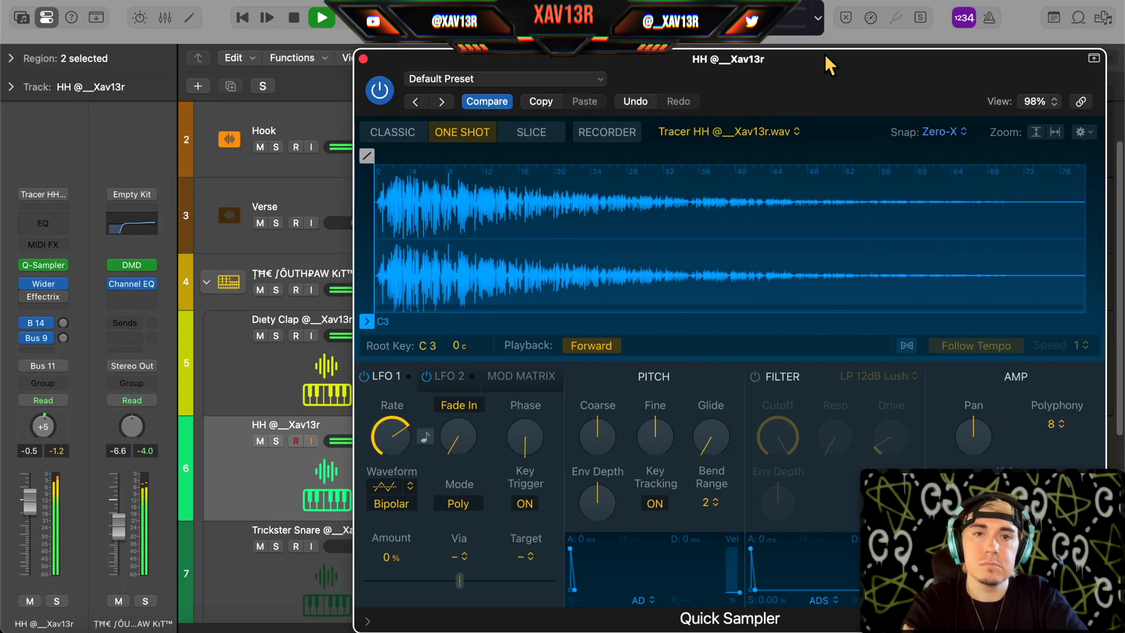
{"action": "left_click_drag", "start_coordinate": [826, 56], "coordinate": [535, 16]}
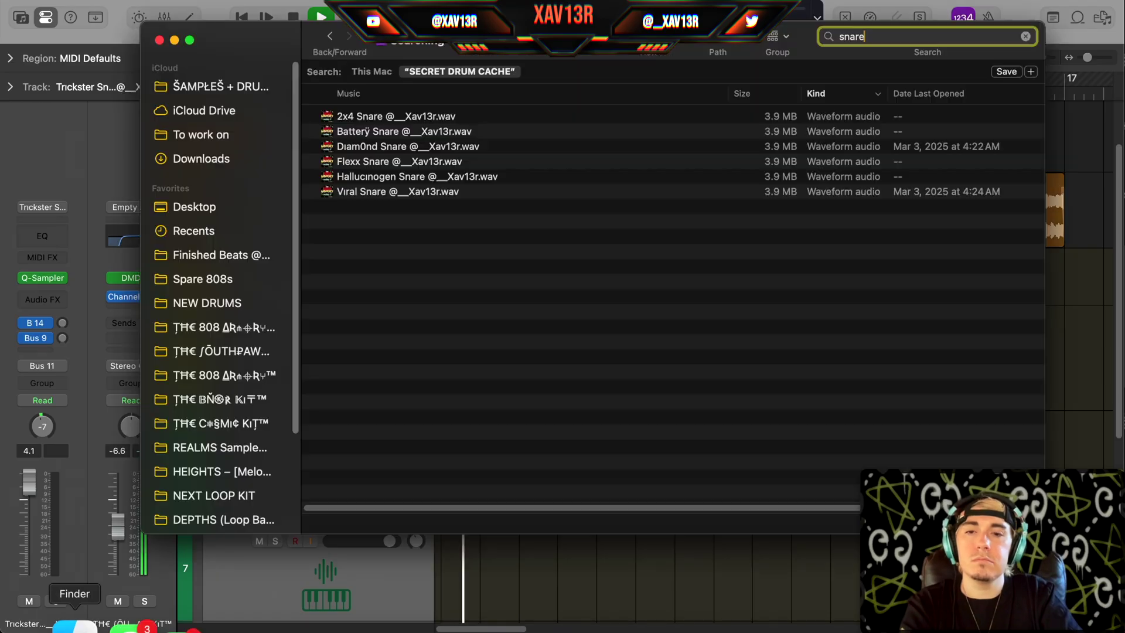
Step: Audition the snare samples in SECRET DRUM CACHE and replace Trickster Snare with Flexx Snare
{"action": "left_click", "coordinate": [399, 115]}
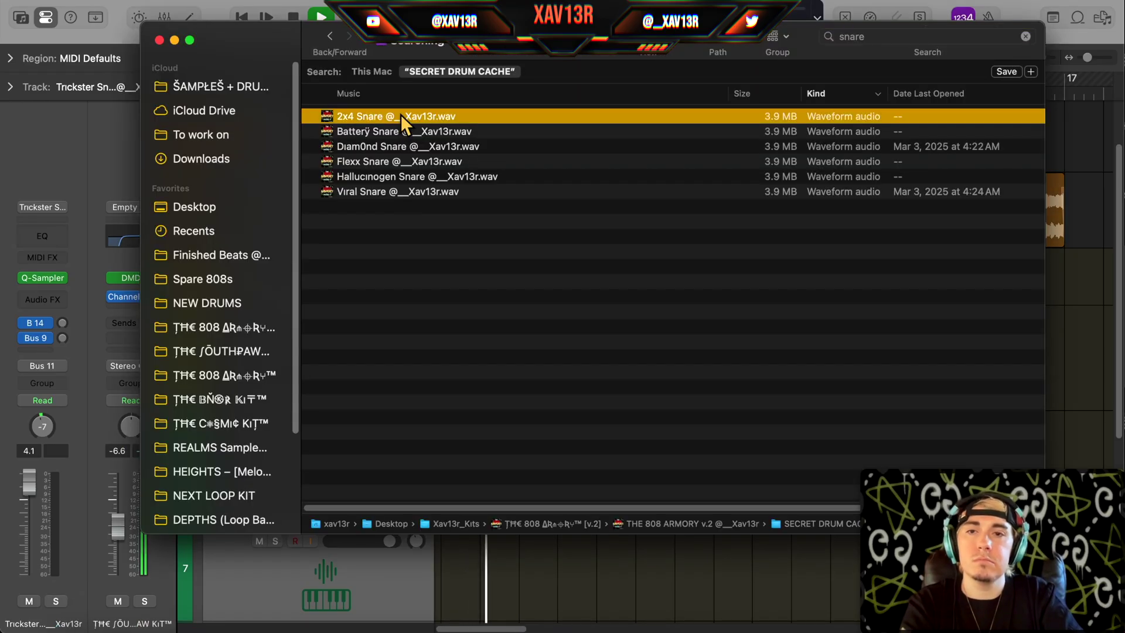
{"action": "key", "text": "space"}
{"action": "key", "text": "Down"}
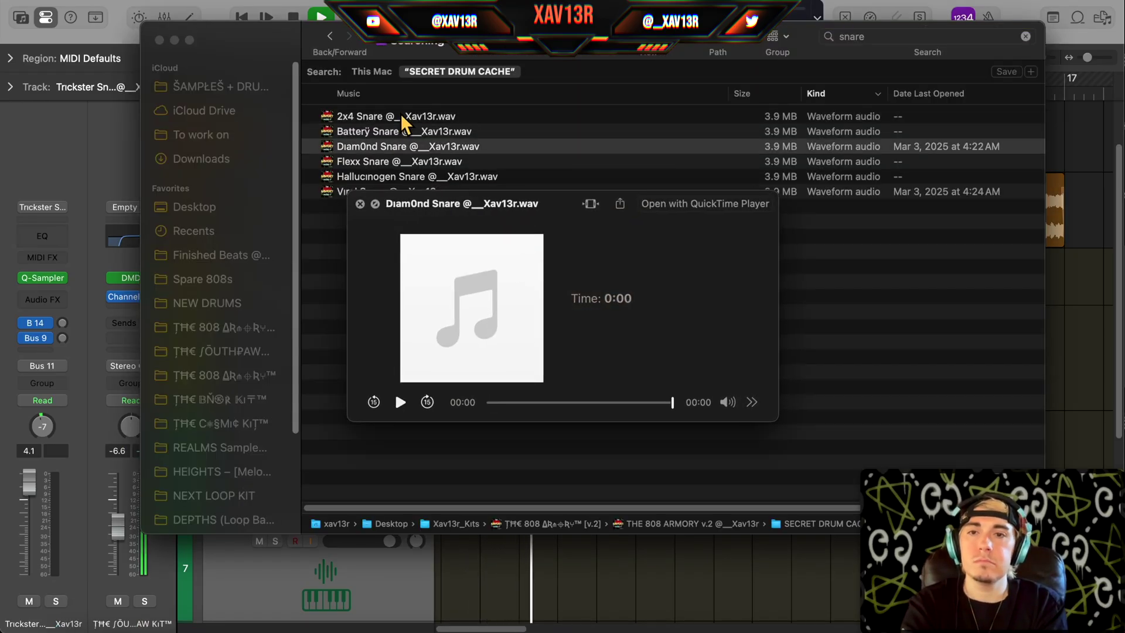
{"action": "key", "text": "Down"}
{"action": "left_click_drag", "start_coordinate": [377, 162], "coordinate": [297, 532]}
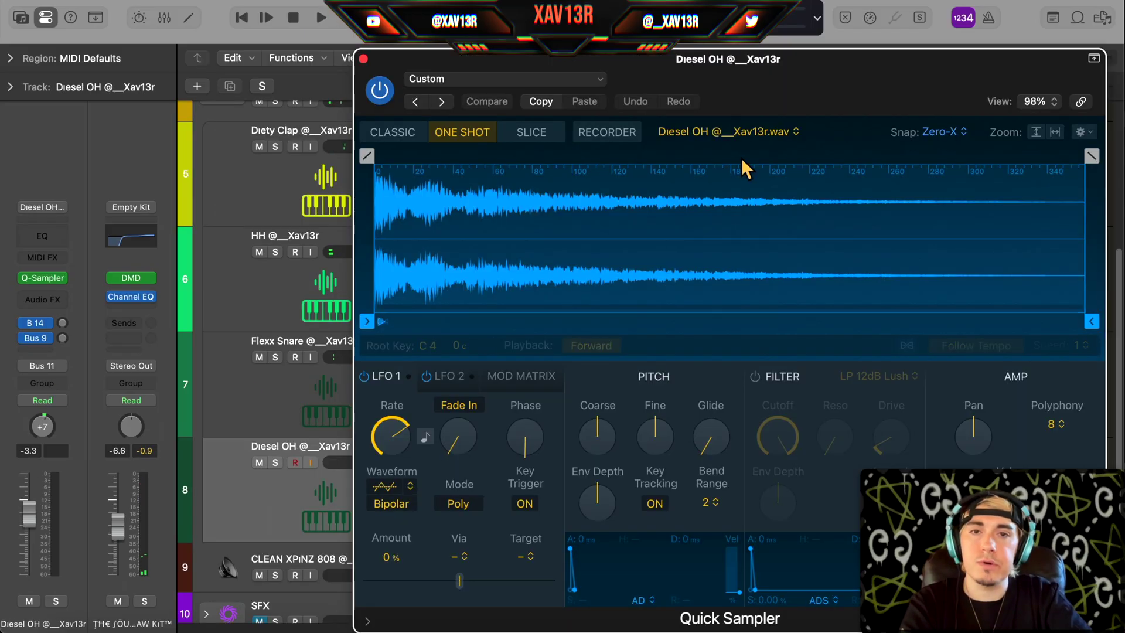
Step: Audition the open-hat samples in Finder and replace the Diesel OH sample with Iron OH
{"action": "double_click", "coordinate": [739, 67]}
{"action": "left_click_drag", "start_coordinate": [699, 39], "coordinate": [417, 44]}
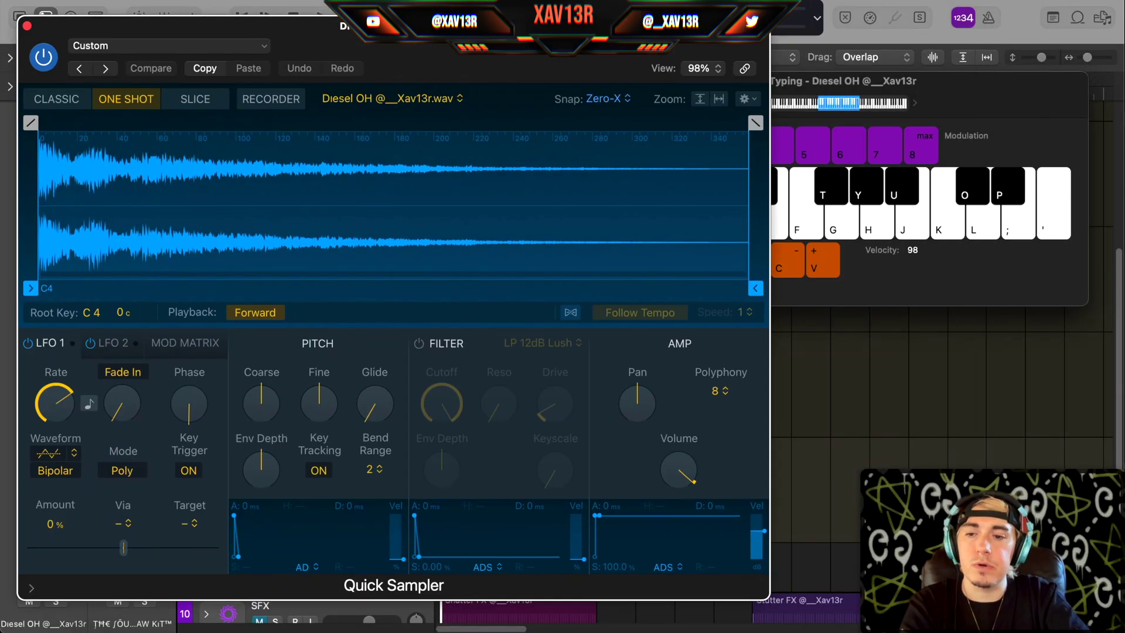
{"action": "left_click", "coordinate": [72, 625]}
{"action": "key", "text": "Down"}
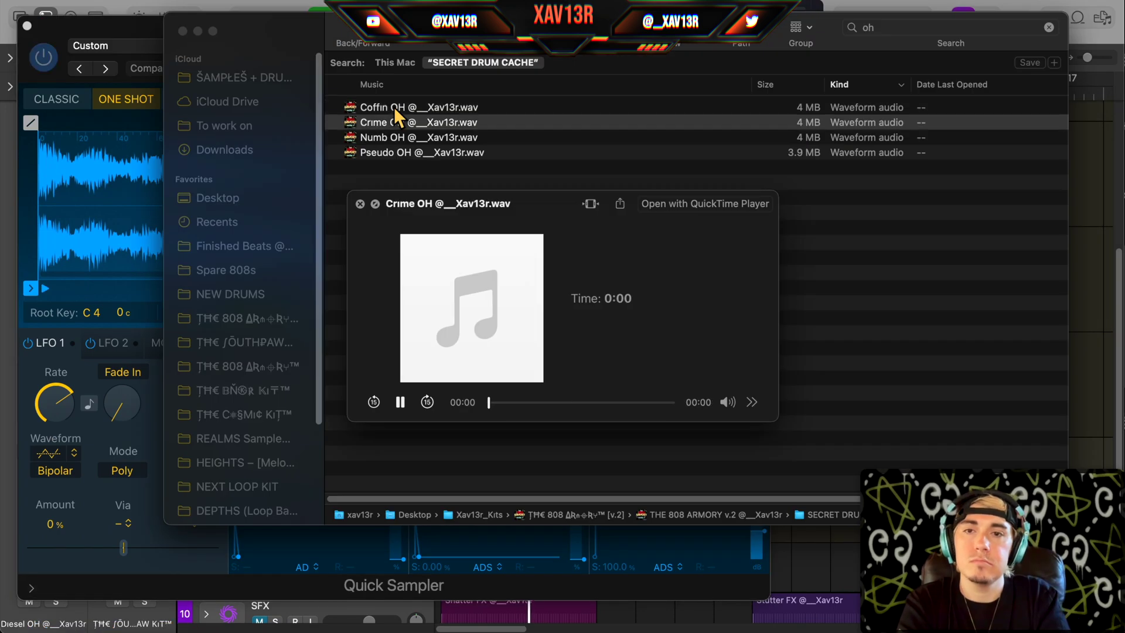
{"action": "key", "text": "Down"}
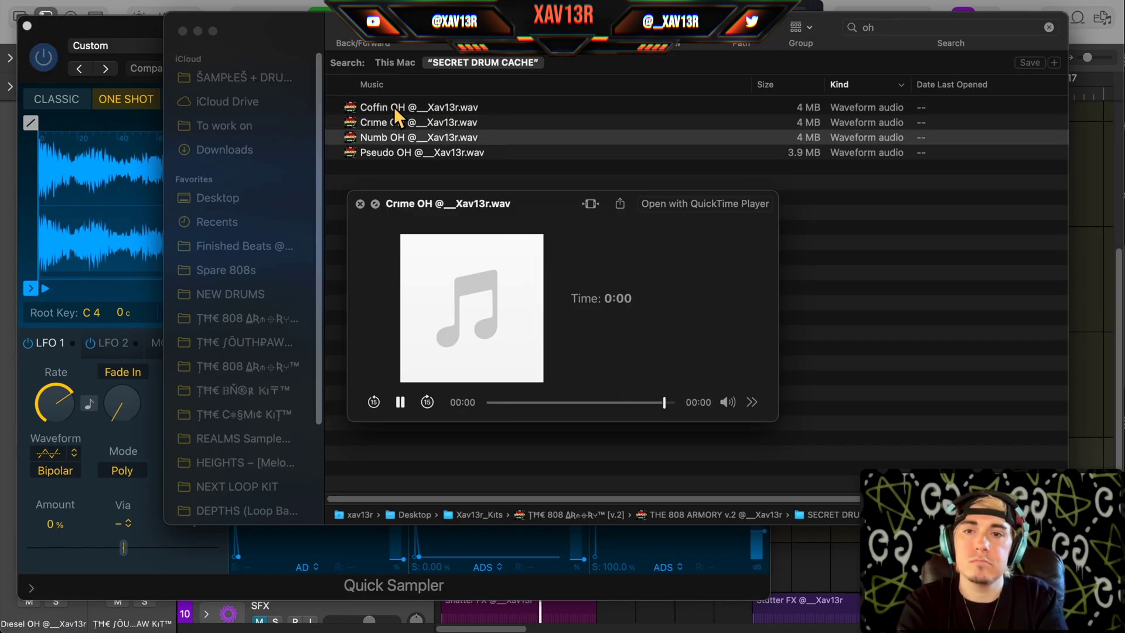
{"action": "key", "text": "Down"}
{"action": "key", "text": "space"}
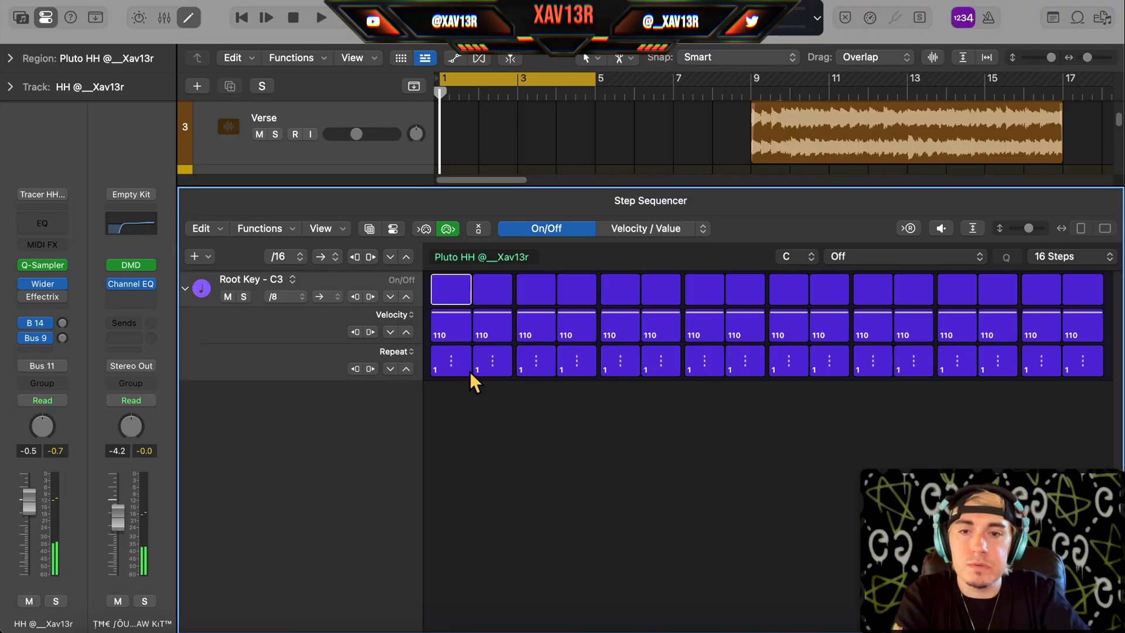
Step: Set the third hi-hat step's repeat value to 8 and adjust the repeat of step 15 while the pattern plays
{"action": "left_click_drag", "start_coordinate": [536, 371], "coordinate": [548, 357]}
{"action": "key", "text": "space"}
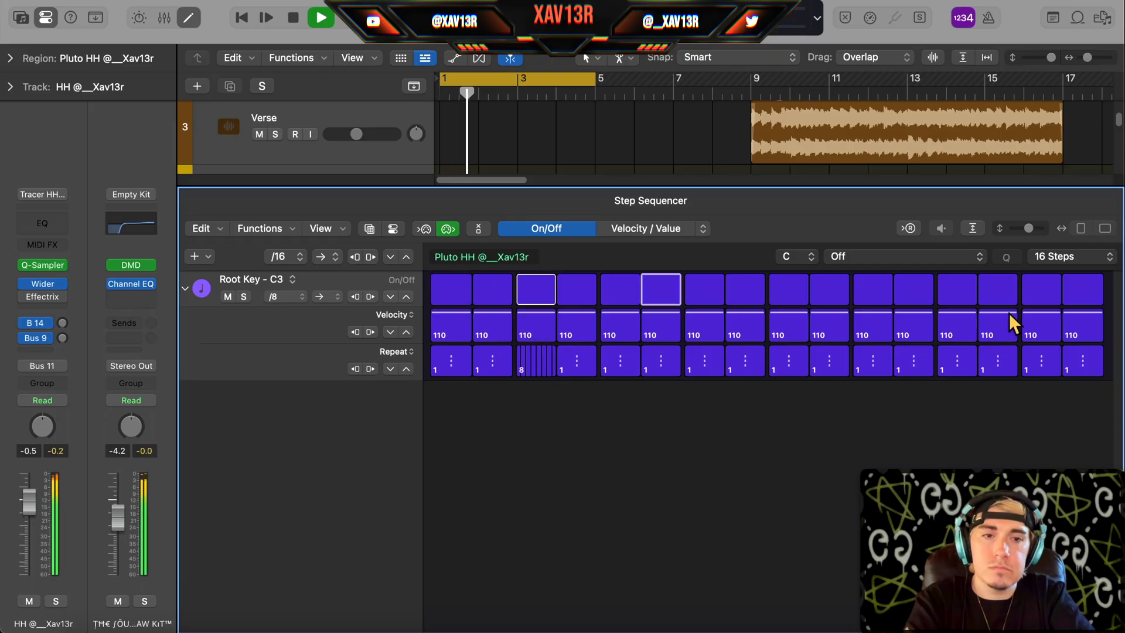
{"action": "left_click_drag", "start_coordinate": [1049, 376], "coordinate": [1048, 375]}
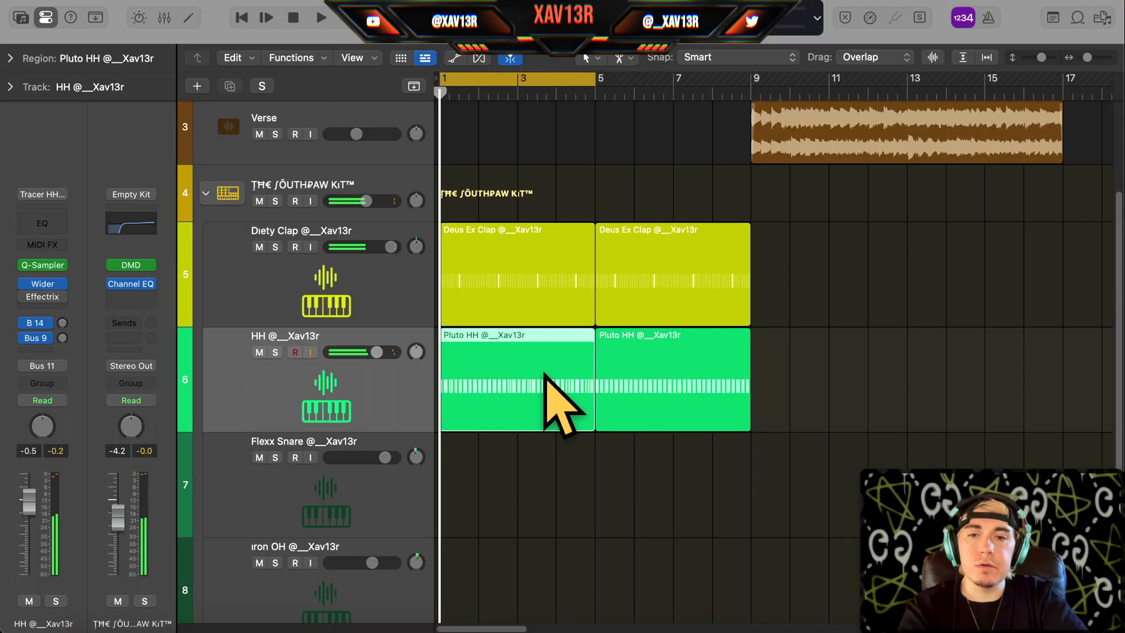
Step: Convert the first Pluto HH pattern region to a MIDI region and open its notes for editing
{"action": "right_click", "coordinate": [544, 374]}
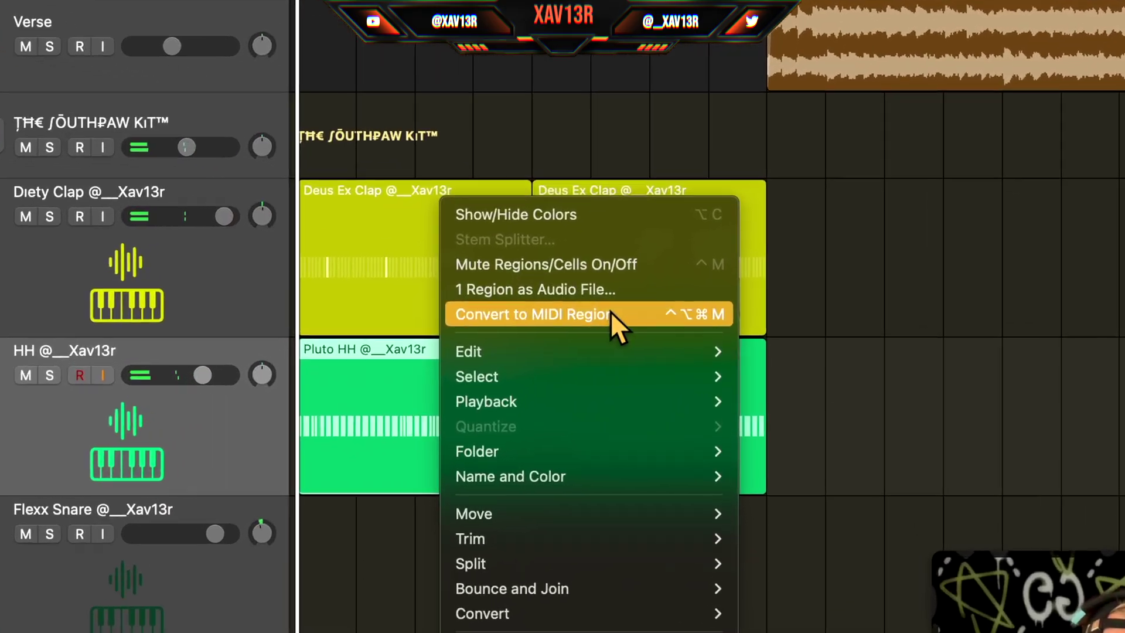
{"action": "left_click", "coordinate": [611, 314]}
{"action": "double_click", "coordinate": [447, 406]}
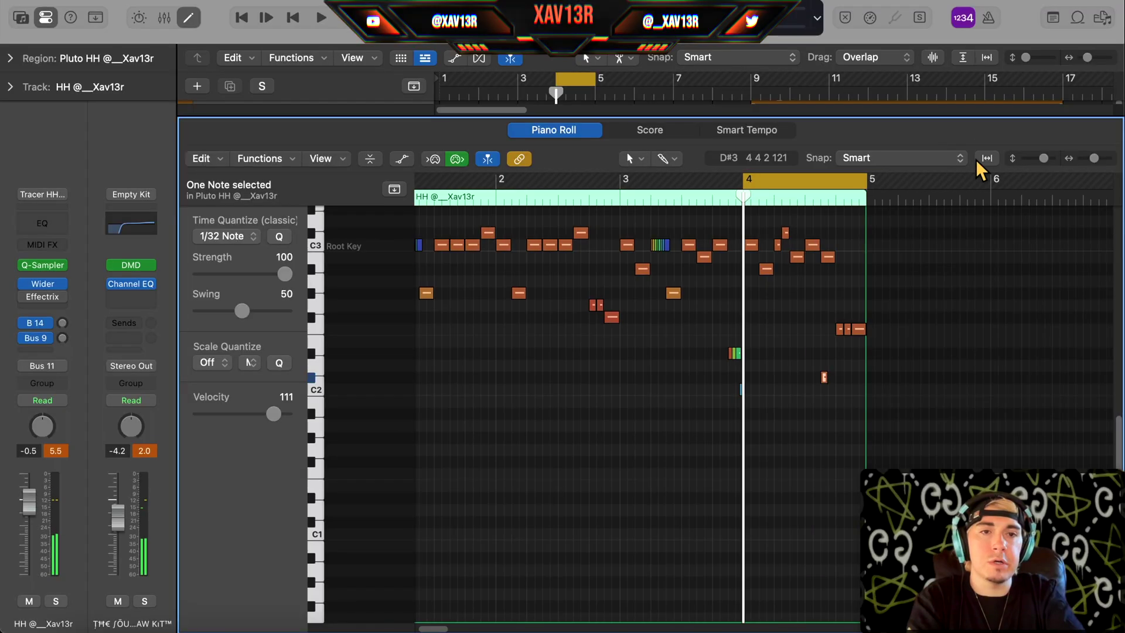
Step: Fit all the hi-hat notes in the Piano Roll and set the playback cycle to span them, bars 1 to 5
{"action": "left_click", "coordinate": [912, 162]}
{"action": "key", "text": "super+a"}
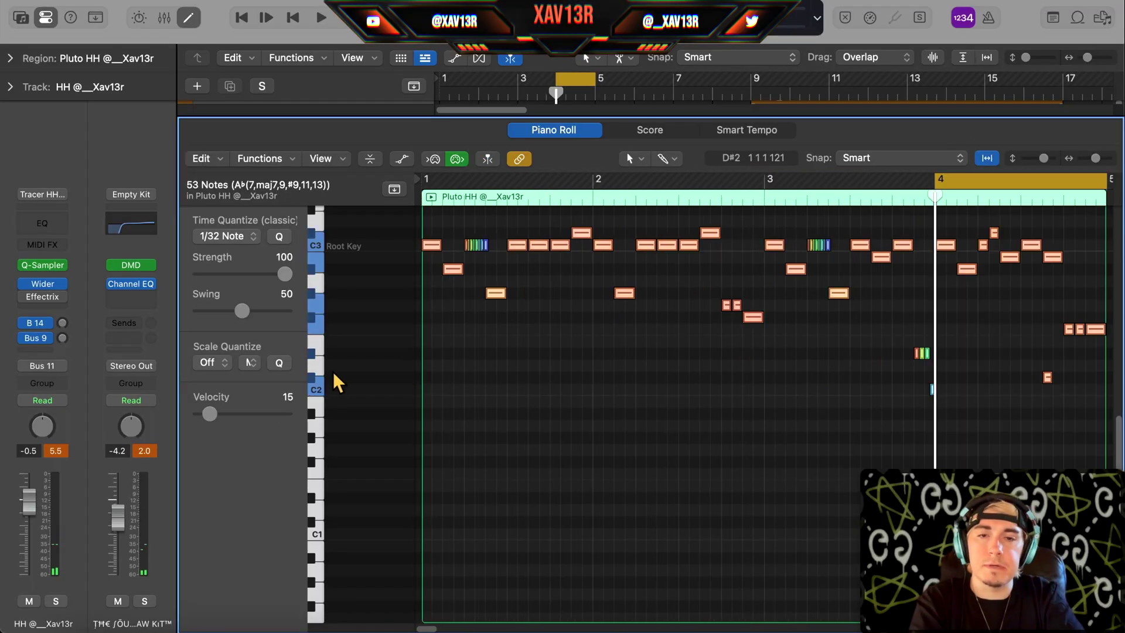
{"action": "key", "text": "super+u"}
{"action": "left_click", "coordinate": [688, 427]}
{"action": "scroll", "coordinate": [691, 427], "scroll_direction": "down", "scroll_amount": 1}
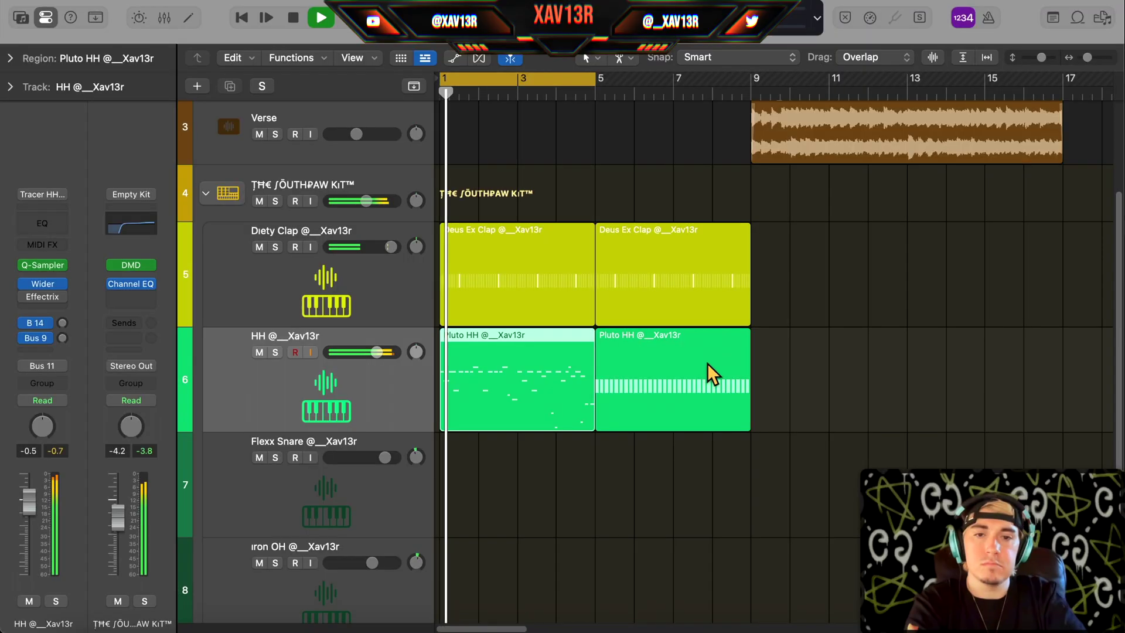
Step: Delete the second Pluto HH pattern region and repeat the MIDI hi-hat region in its place from bar 5
{"action": "key", "text": "Delete"}
{"action": "left_click", "coordinate": [577, 356]}
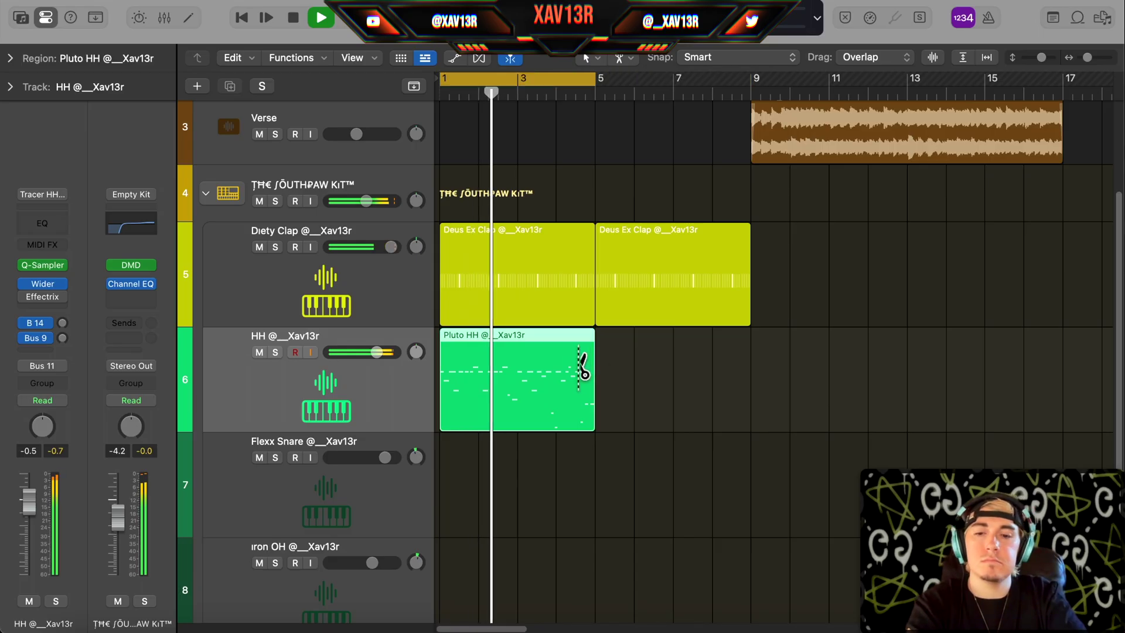
{"action": "key", "text": "super+r"}
{"action": "left_click_drag", "start_coordinate": [455, 361], "coordinate": [188, 365]}
{"action": "key", "text": "space"}
Step: Create a 32-step pattern region on the Flexx Snare track with hits on steps 15 and 31, and start playback
{"action": "right_click", "coordinate": [480, 492]}
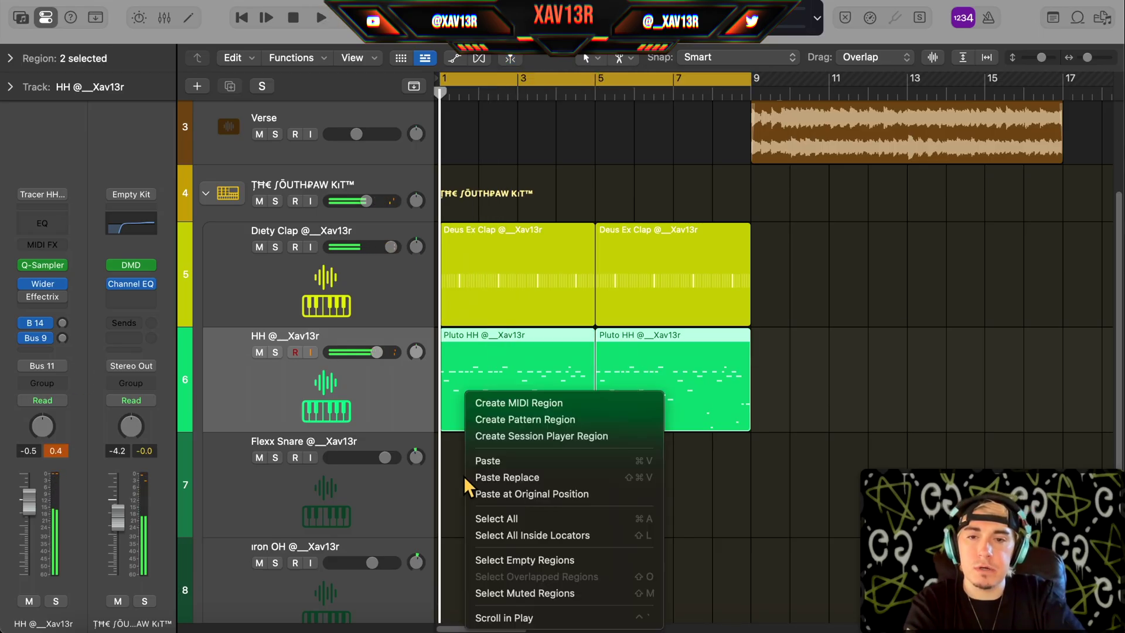
{"action": "left_click", "coordinate": [527, 416]}
{"action": "key", "text": "space"}
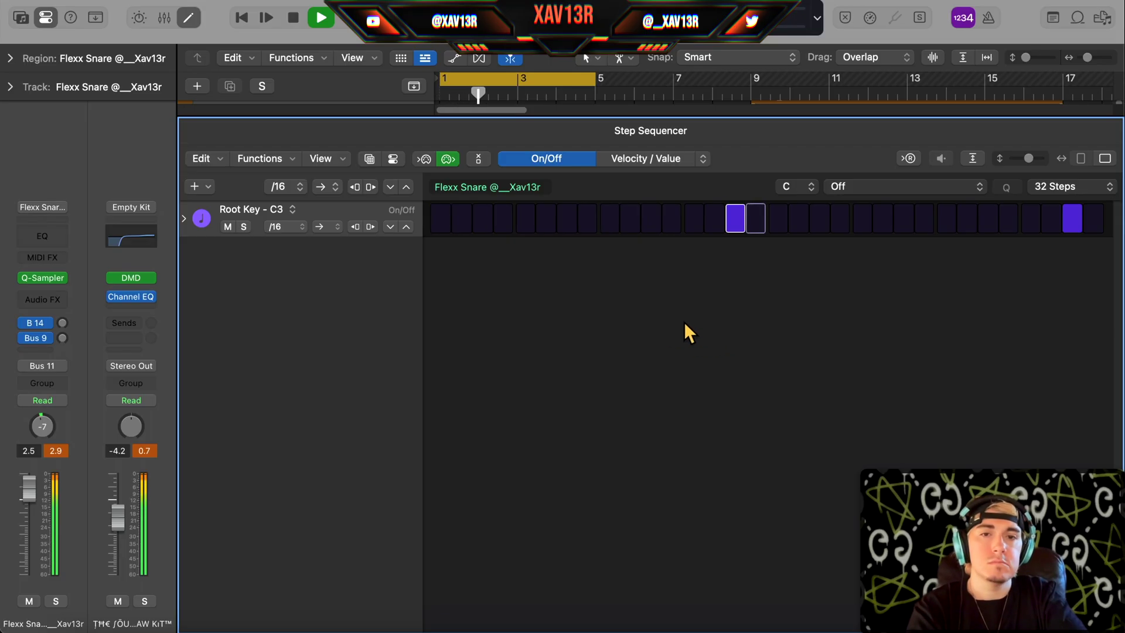
Step: Build a snare fill in the 64-step pattern with added hits on steps 51, 59, 61 and 62, and shape the closing hits' velocities
{"action": "left_click", "coordinate": [819, 218]}
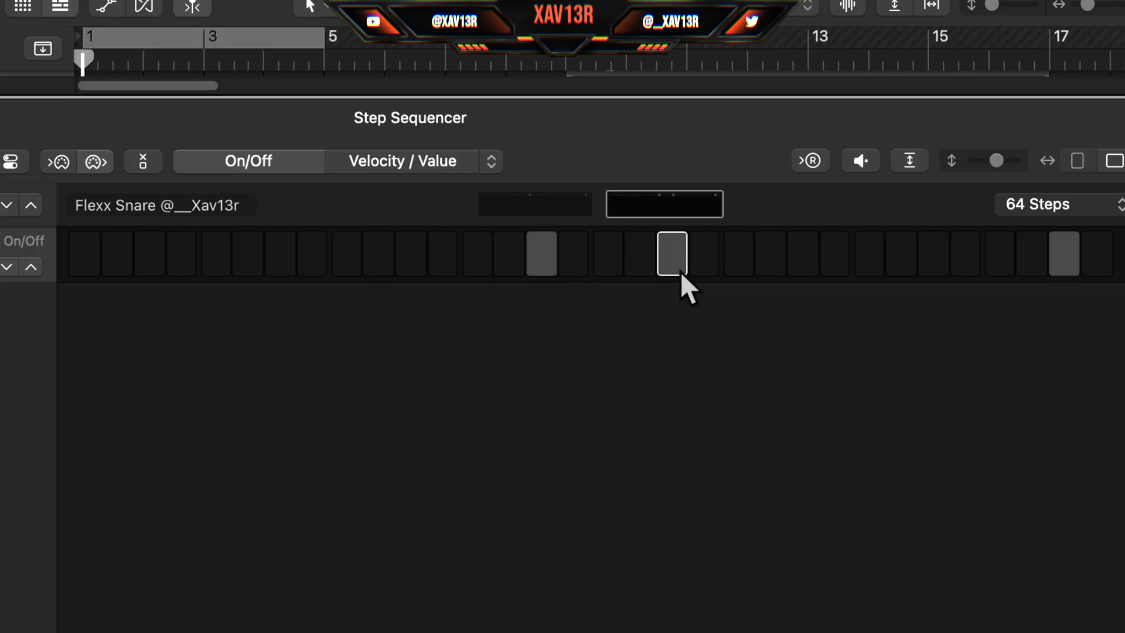
{"action": "left_click", "coordinate": [1051, 218]}
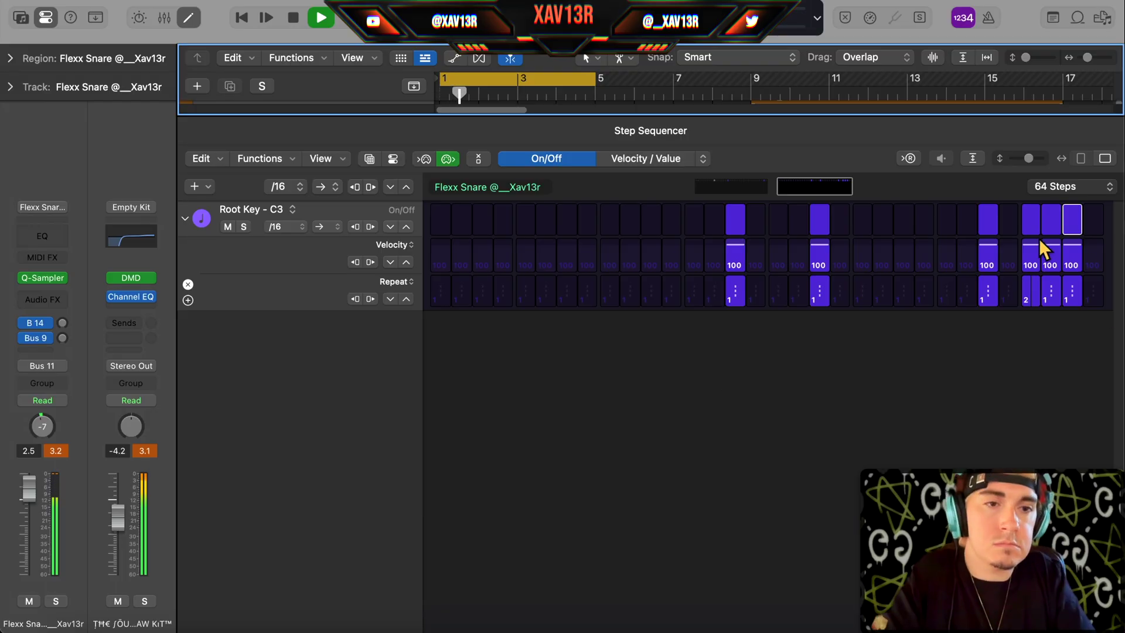
{"action": "left_click_drag", "start_coordinate": [1045, 250], "coordinate": [1067, 257]}
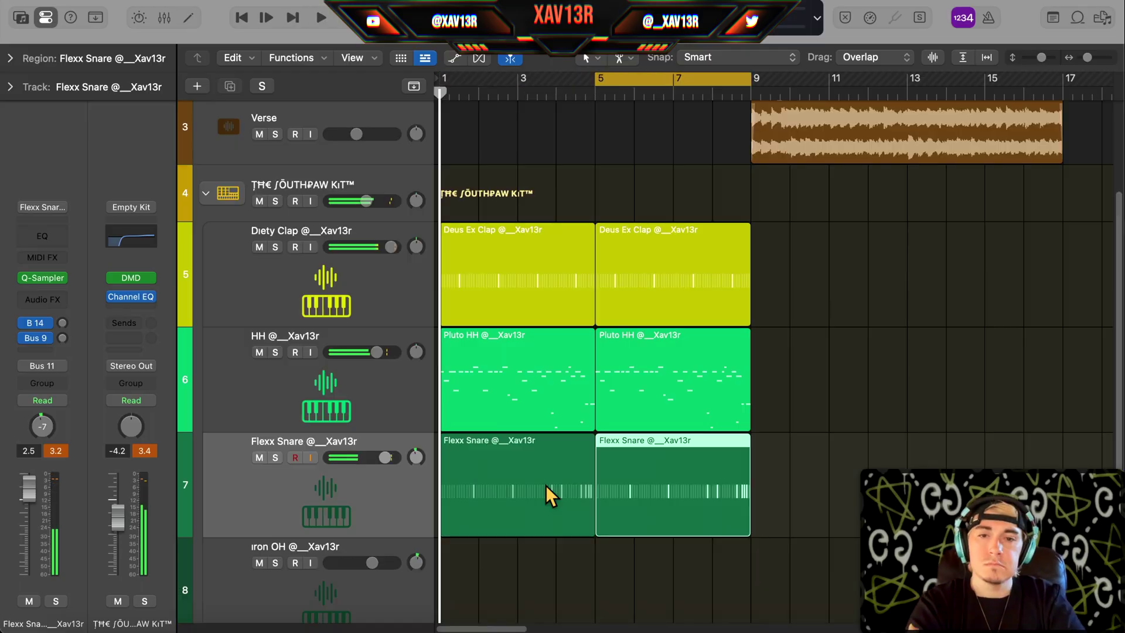
Step: Open the first Flexx Snare pattern region and remove the closing fill hits at the end of its 64 steps
{"action": "left_click", "coordinate": [576, 480]}
{"action": "double_click", "coordinate": [575, 481]}
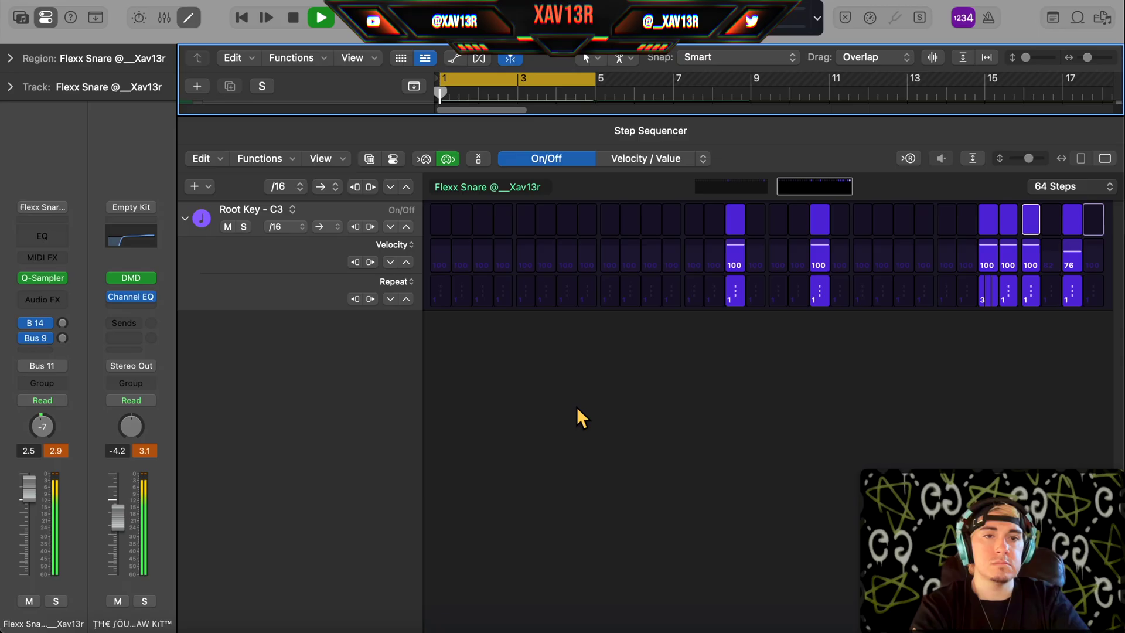
{"action": "left_click_drag", "start_coordinate": [1009, 248], "coordinate": [1075, 251]}
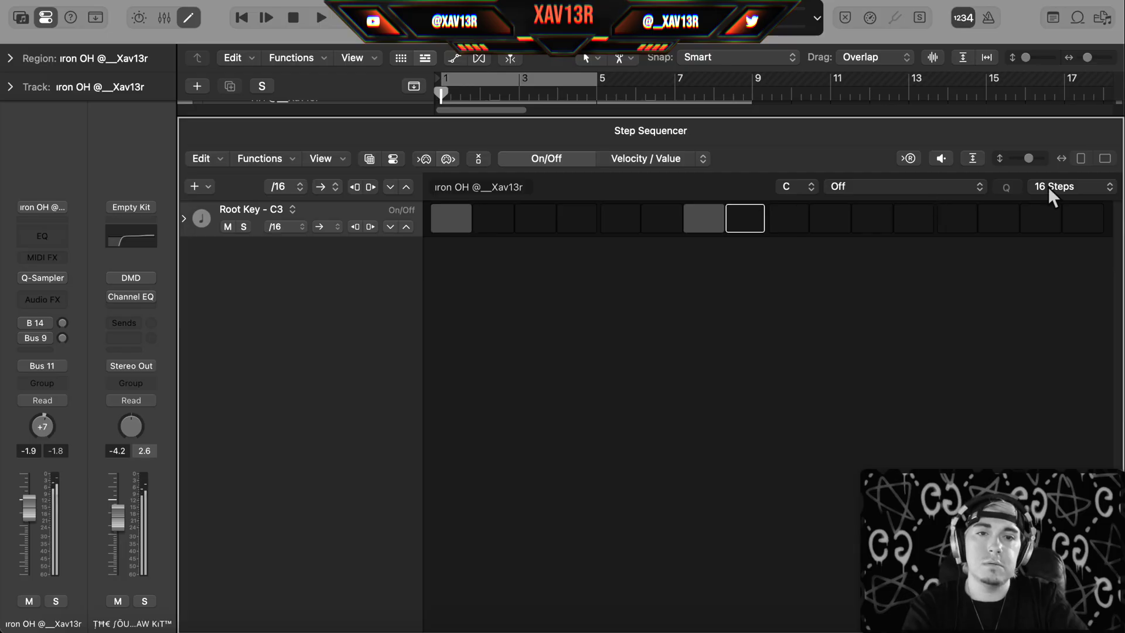
Step: Extend the ıron OH pattern to 32 and then 64 steps, adding hits on steps 21 and 59 during playback
{"action": "left_click", "coordinate": [1047, 186]}
{"action": "left_click", "coordinate": [1081, 216]}
{"action": "key", "text": "space"}
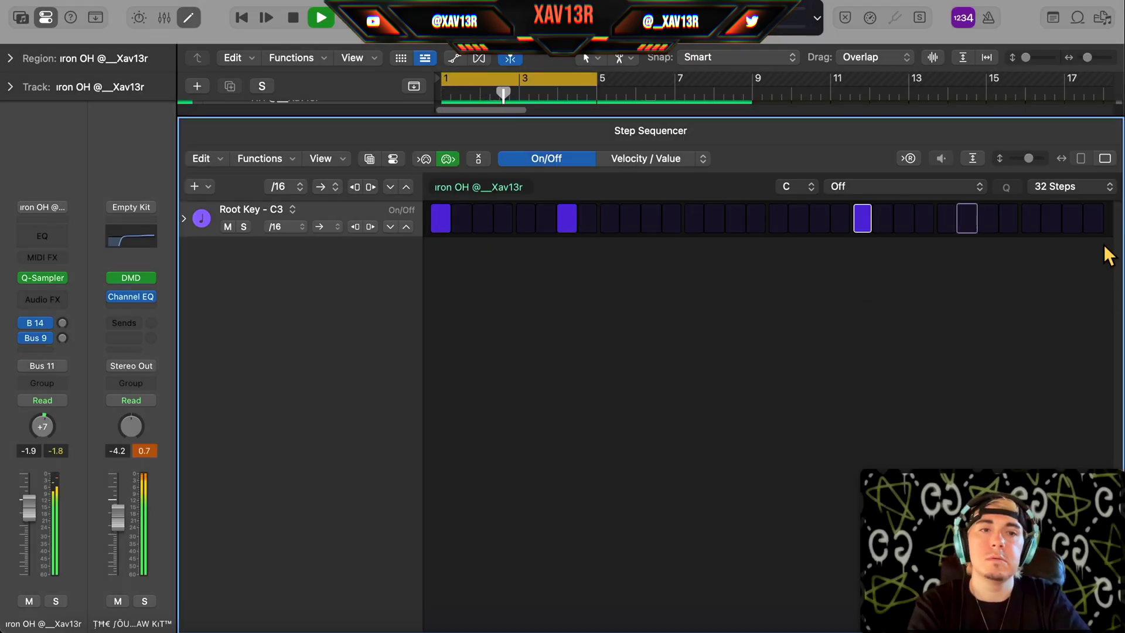
{"action": "left_click", "coordinate": [1087, 184]}
{"action": "left_click", "coordinate": [1088, 241]}
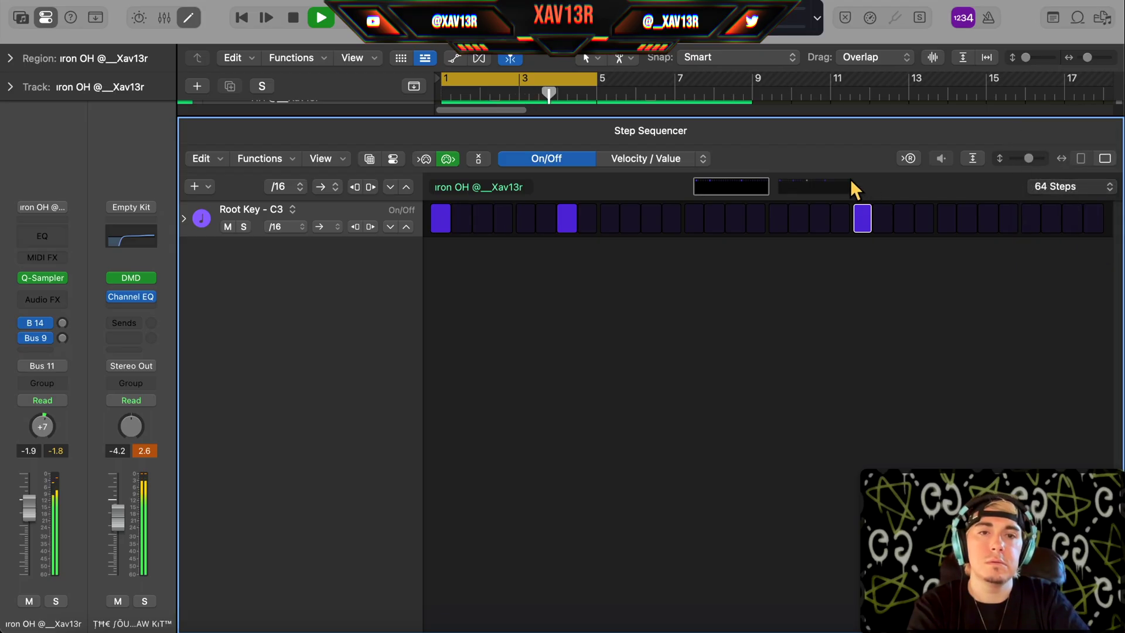
{"action": "left_click", "coordinate": [986, 222]}
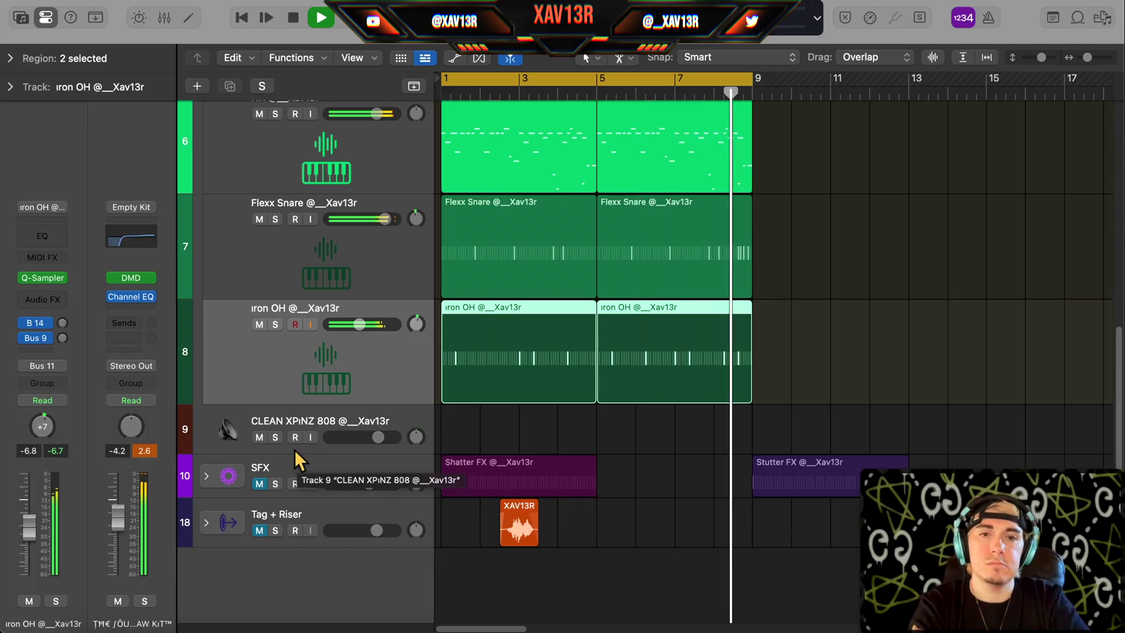
Step: Stop playback and rename the CLEAN XPiNZ 808 track as 808
{"action": "key", "text": "space"}
{"action": "left_click", "coordinate": [315, 416]}
{"action": "double_click", "coordinate": [311, 416]}
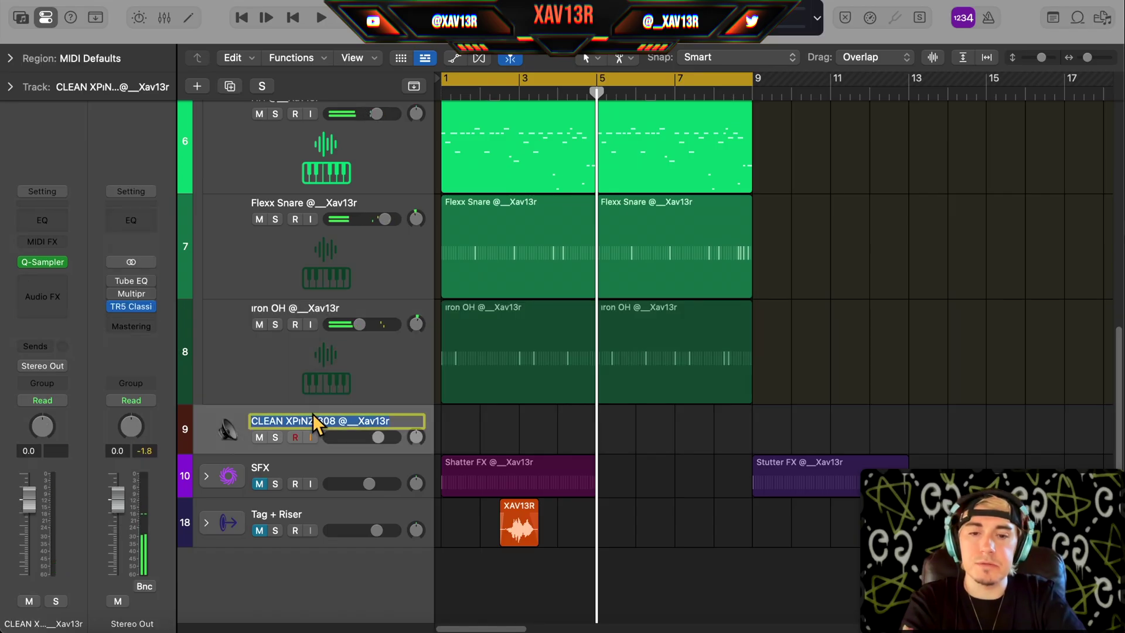
{"action": "type", "text": "80"}
{"action": "type", "text": "8"}
{"action": "key", "text": "Return"}
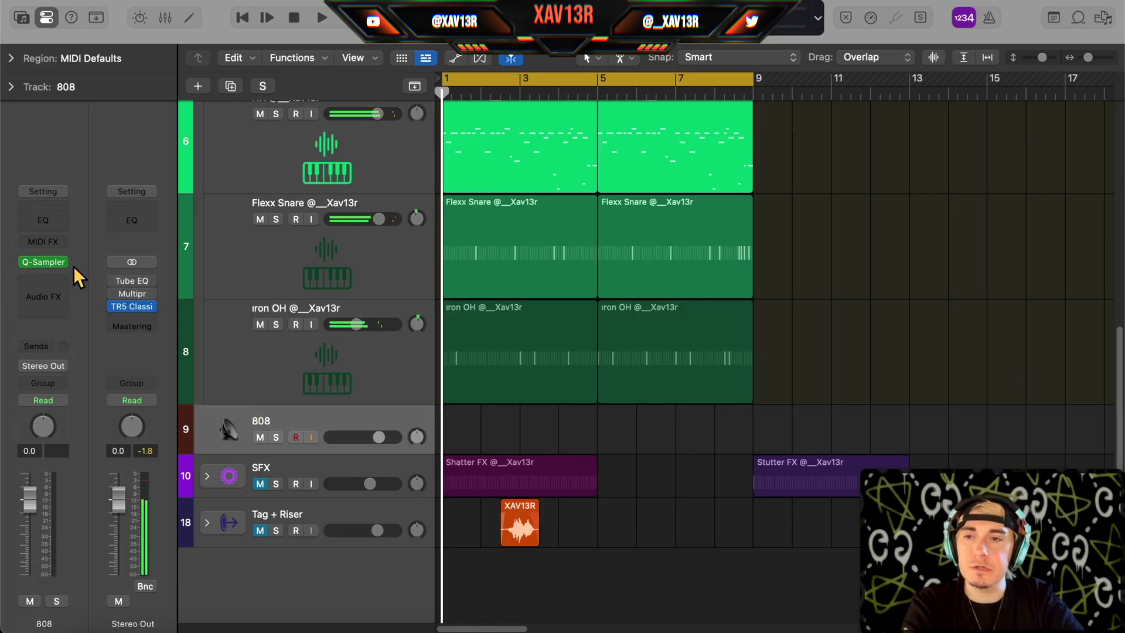
Step: Open the 808 track's Quick Sampler and audition its sample at C3 with Musical Typing
{"action": "left_click", "coordinate": [43, 262]}
{"action": "left_click", "coordinate": [70, 625]}
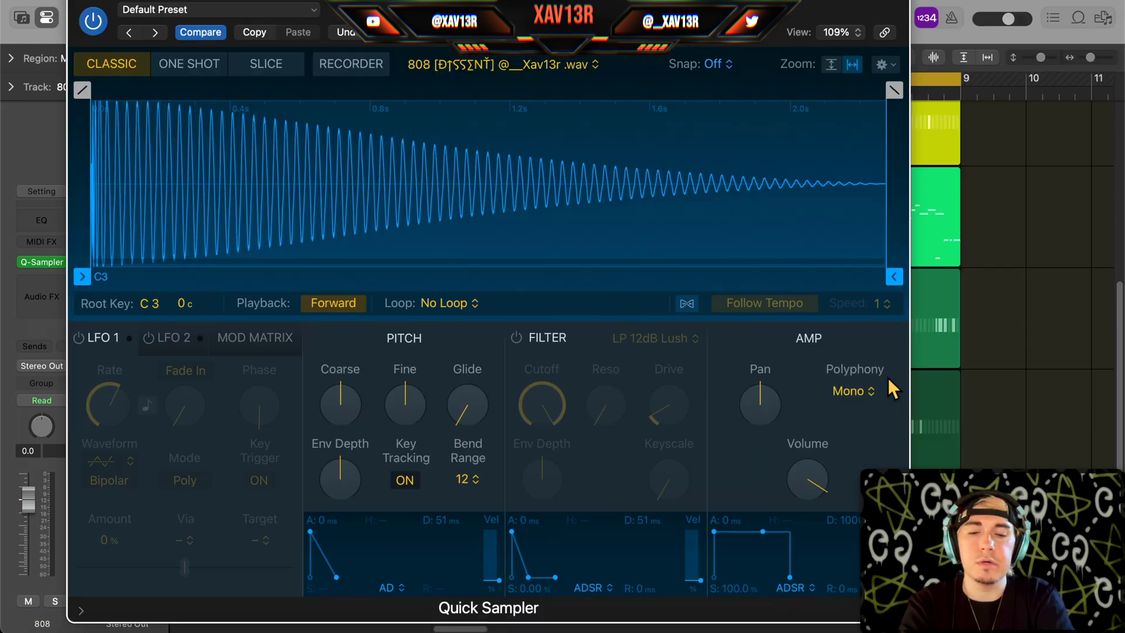
{"action": "key", "text": "super+k"}
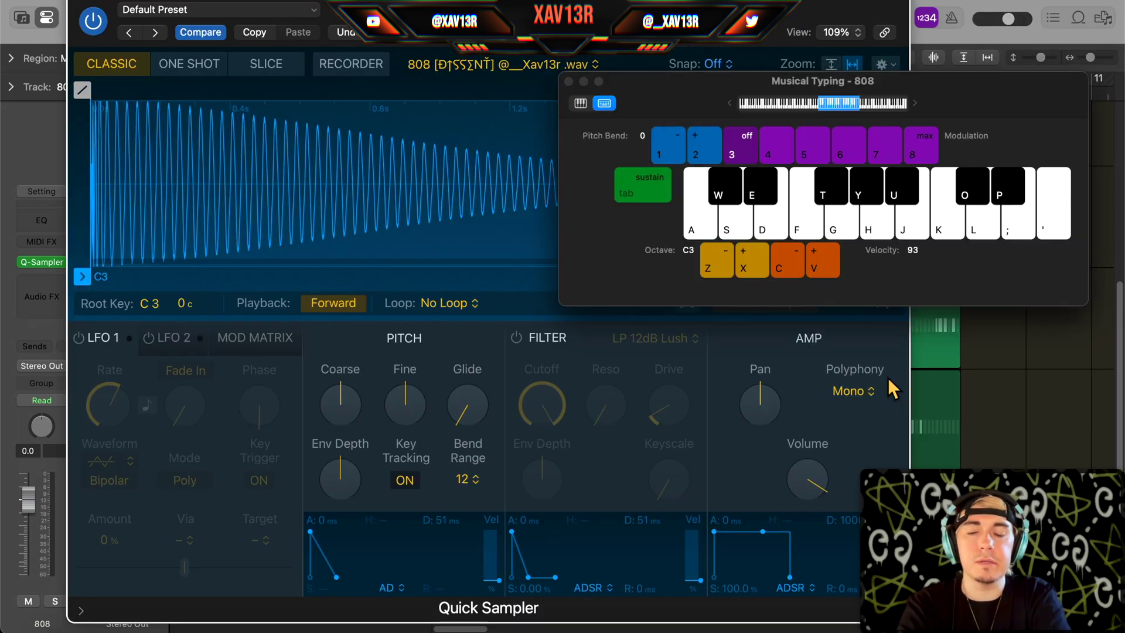
{"action": "key", "text": "a"}
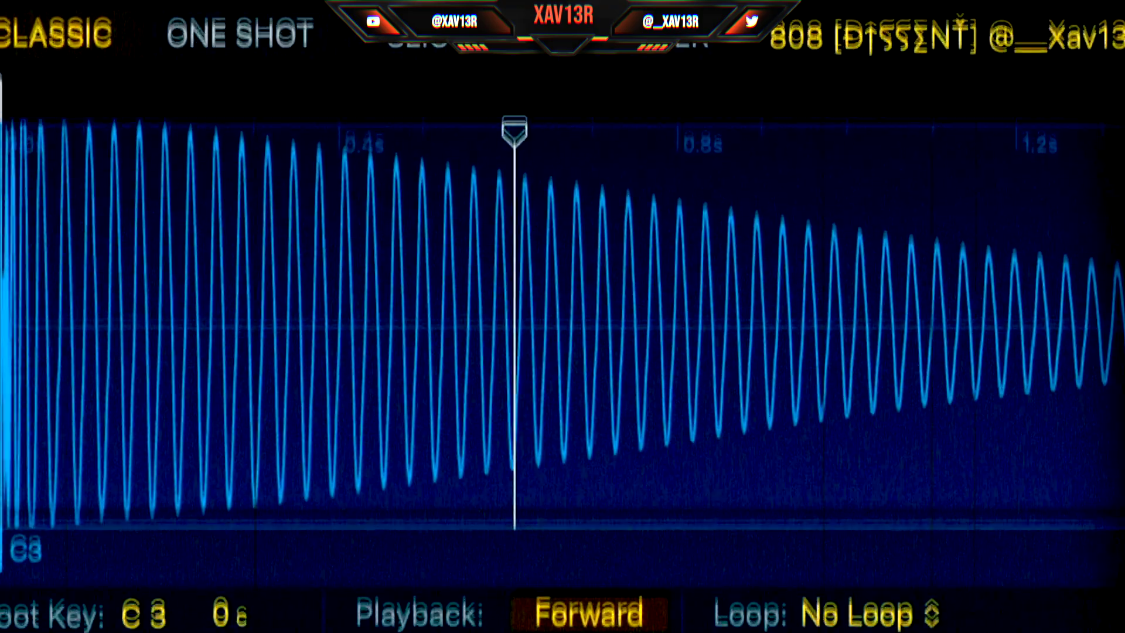
{"action": "key", "text": "a"}
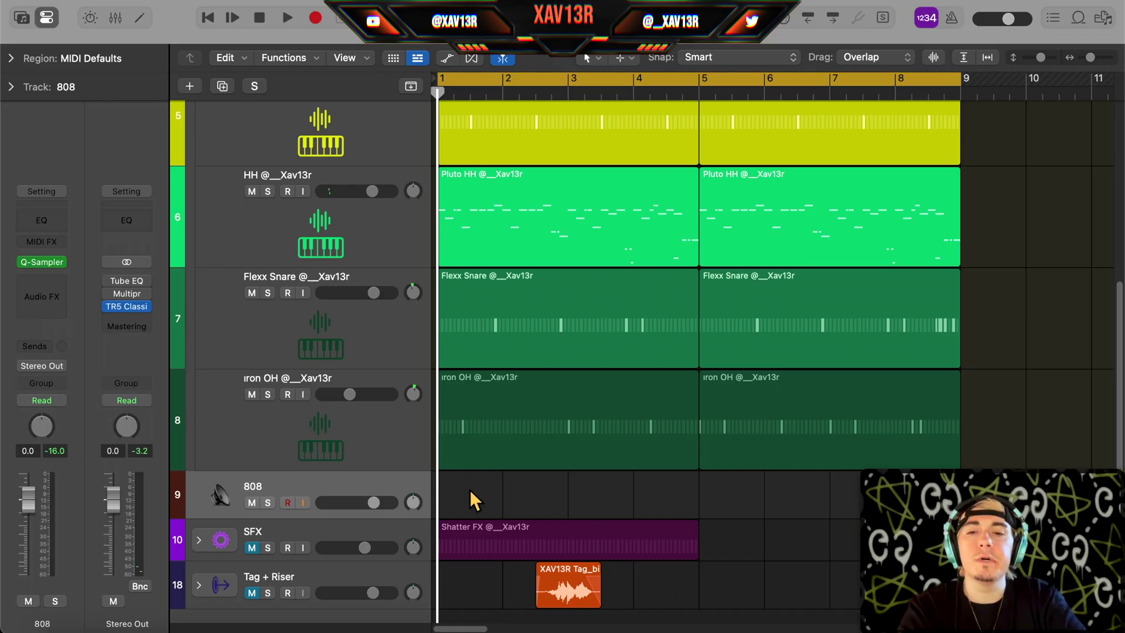
Step: Create a MIDI region on the 808 track from bar 1 to 5 and set its Piano Roll time quantize to 1/8 Note
{"action": "right_click", "coordinate": [469, 490]}
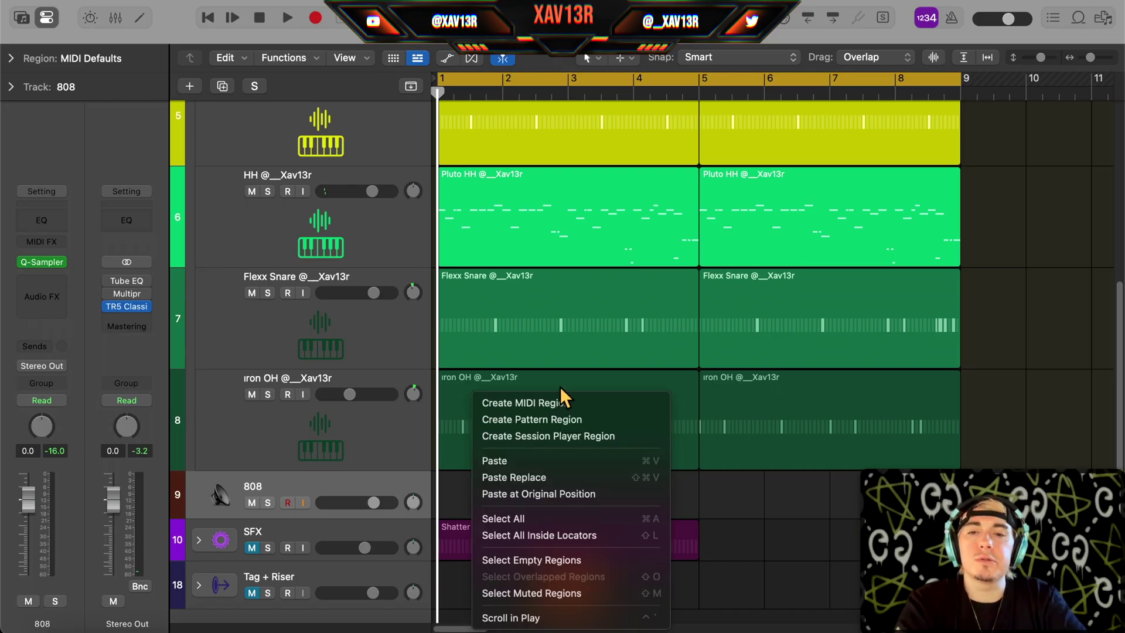
{"action": "key", "text": "Escape"}
{"action": "double_click", "coordinate": [502, 514]}
{"action": "double_click", "coordinate": [502, 515]}
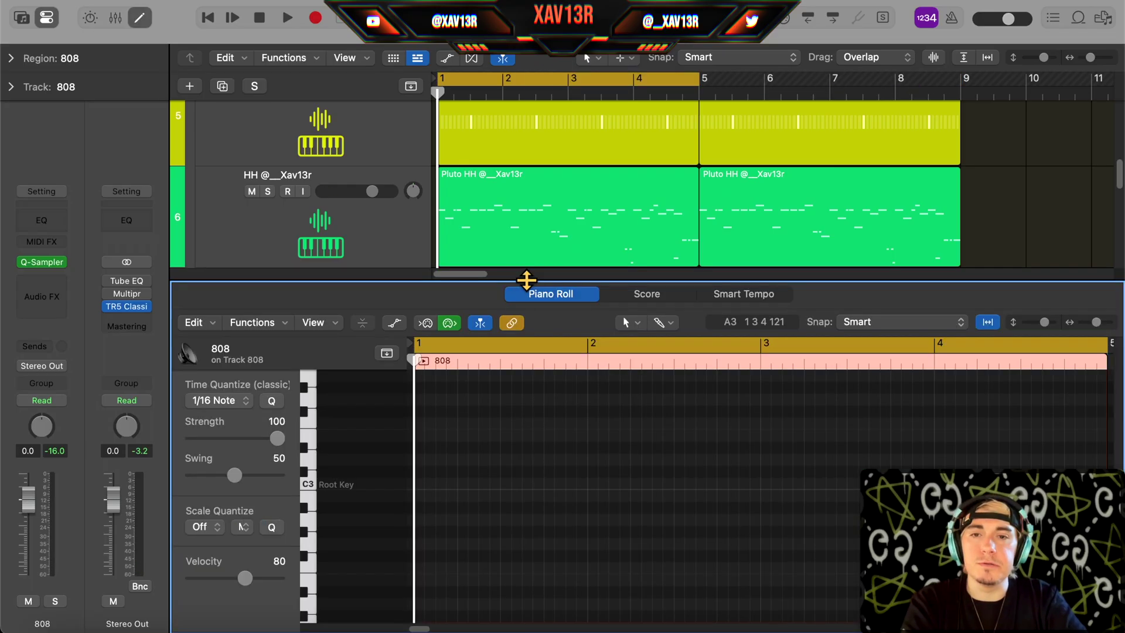
{"action": "left_click", "coordinate": [230, 234]}
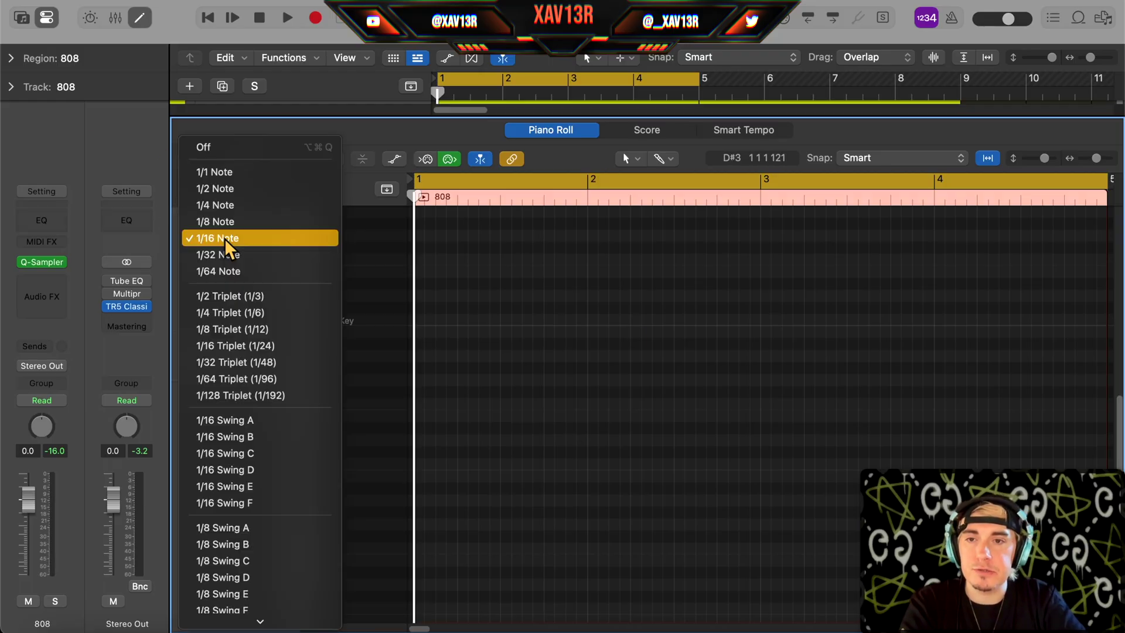
{"action": "left_click", "coordinate": [224, 221]}
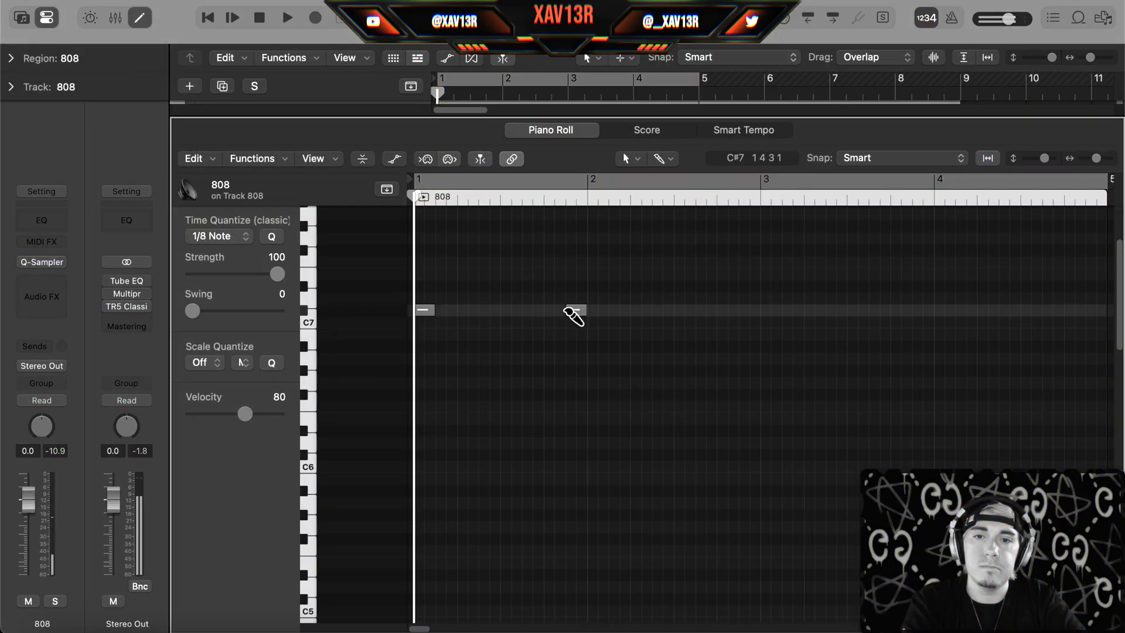
Step: Draw a ten-note 808 bassline across the four-bar region, set all velocities to 127 and cycle its full length
{"action": "left_click", "coordinate": [575, 319]}
{"action": "left_click", "coordinate": [638, 319]}
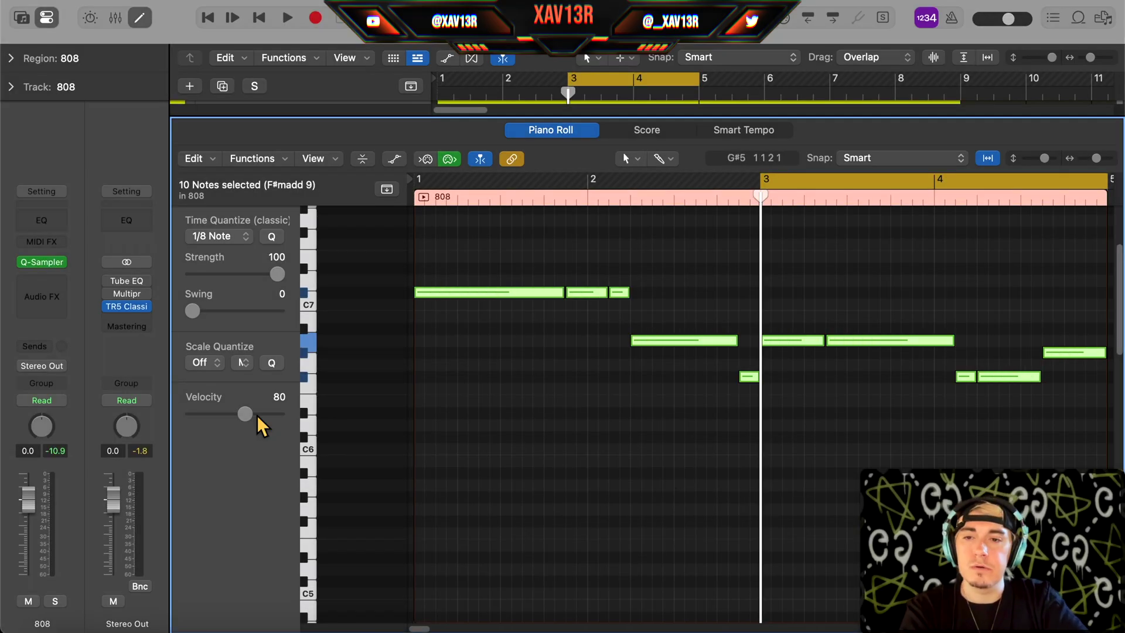
{"action": "left_click_drag", "start_coordinate": [258, 417], "coordinate": [1094, 376]}
{"action": "key", "text": "super+u"}
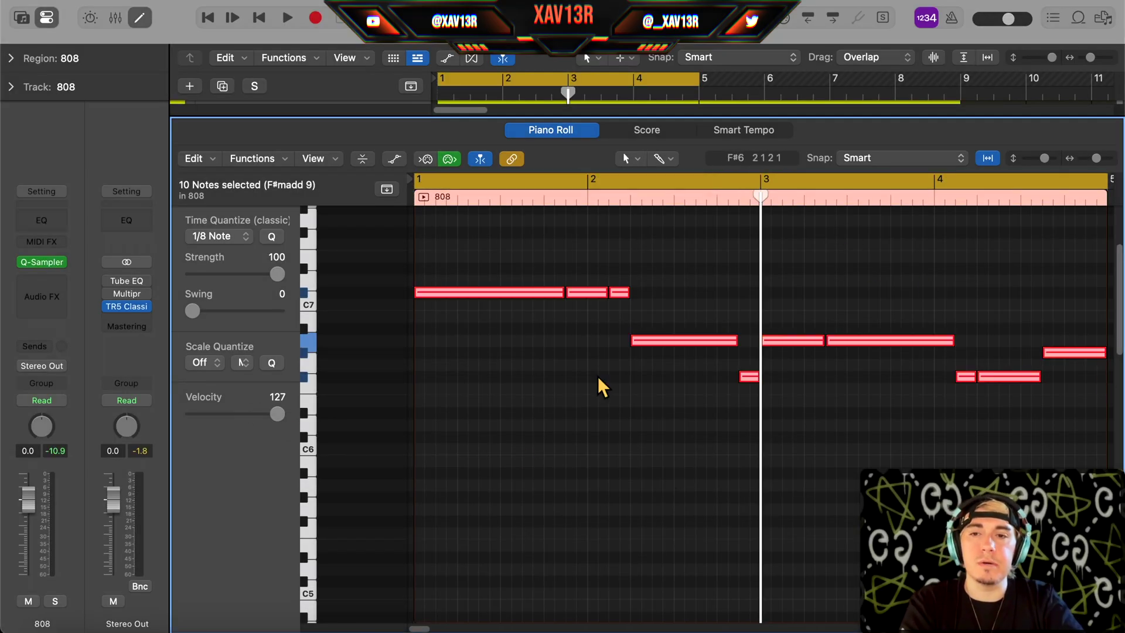
Step: Rework the 808 notes in the range around C3, and repeat the four-bar part from bar 5 to 9
{"action": "scroll", "coordinate": [598, 378], "scroll_direction": "up", "scroll_amount": 10}
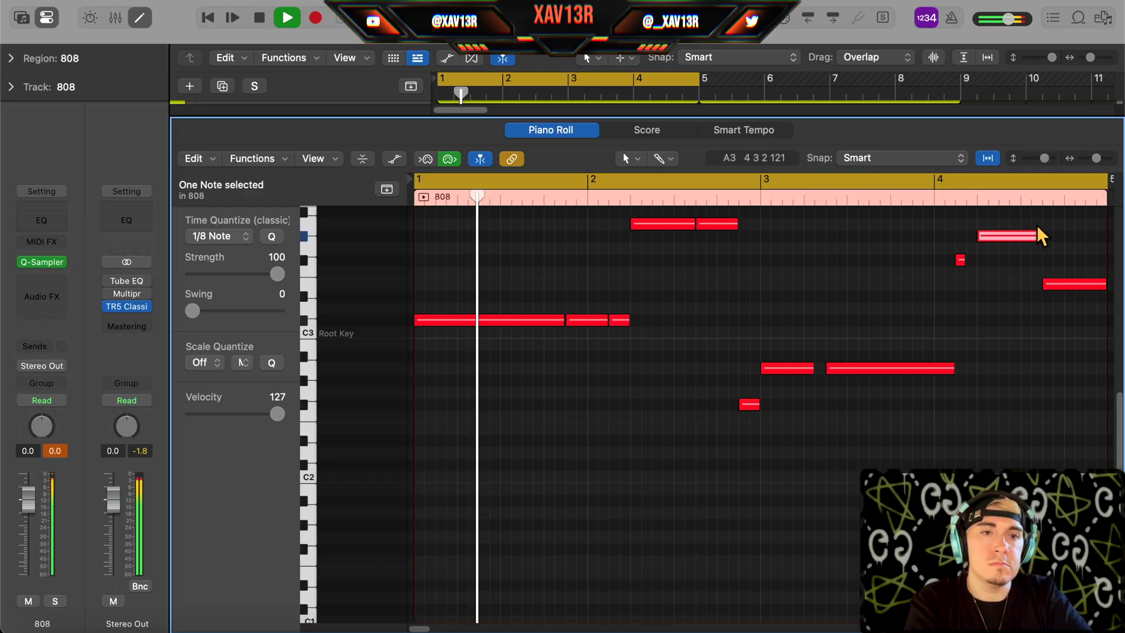
{"action": "left_click", "coordinate": [511, 436]}
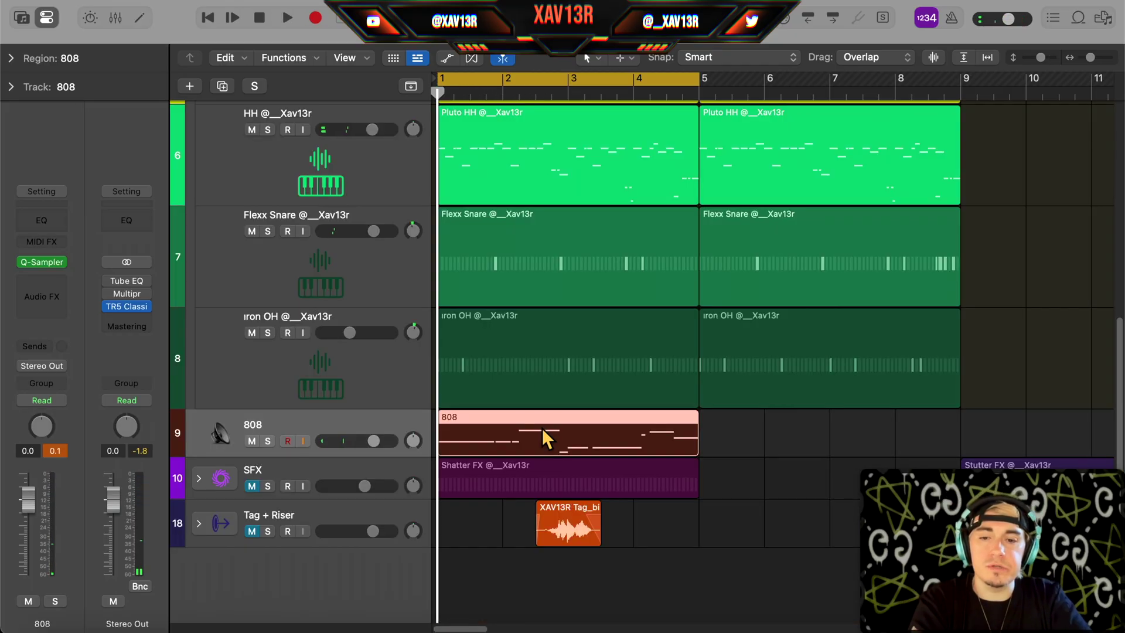
{"action": "left_click_drag", "start_coordinate": [542, 429], "coordinate": [807, 423]}
{"action": "left_click", "coordinate": [1013, 428]}
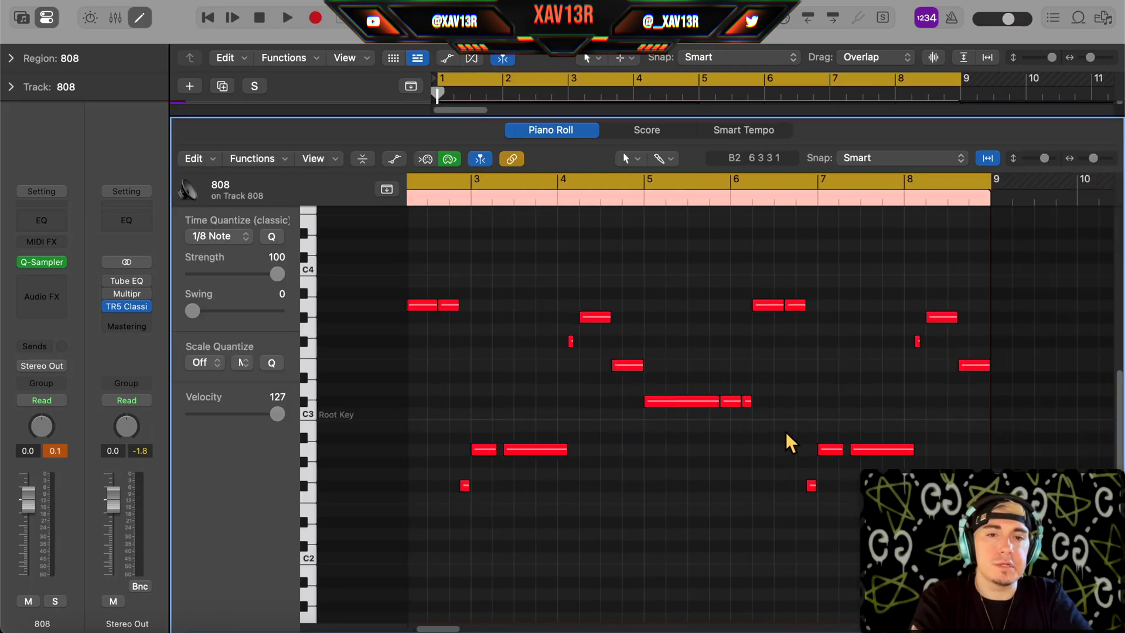
Step: Break up the last 808 note of bar 8 into a short 1/32-note roll with lowered velocities
{"action": "scroll", "coordinate": [785, 443], "scroll_direction": "right", "scroll_amount": 5}
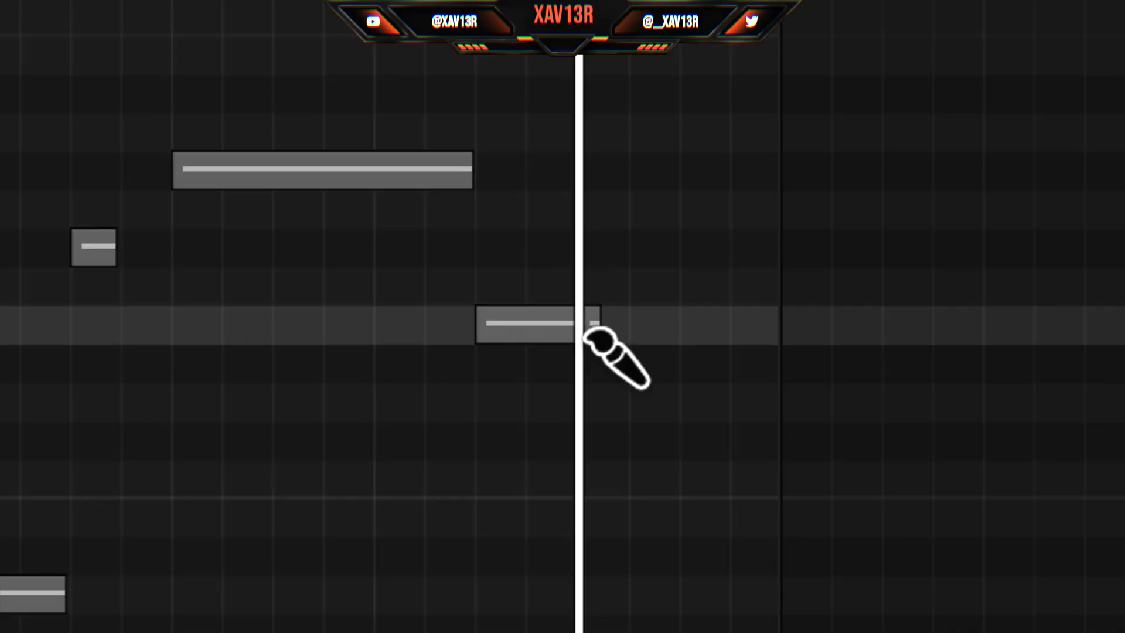
{"action": "left_click_drag", "start_coordinate": [743, 363], "coordinate": [758, 358]}
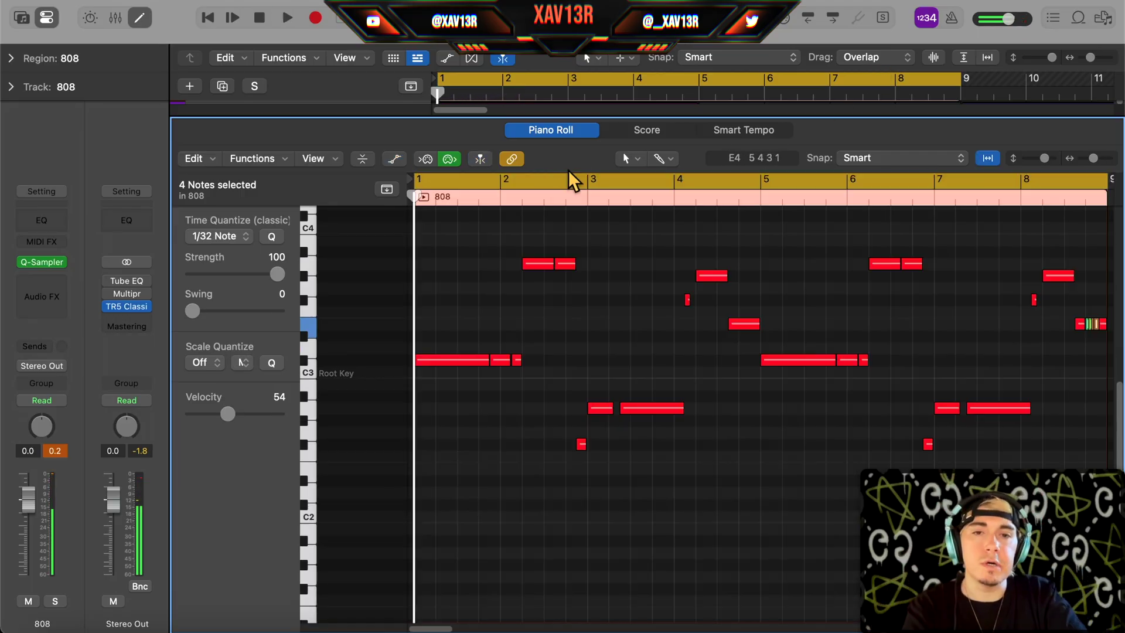
{"action": "left_click", "coordinate": [500, 553]}
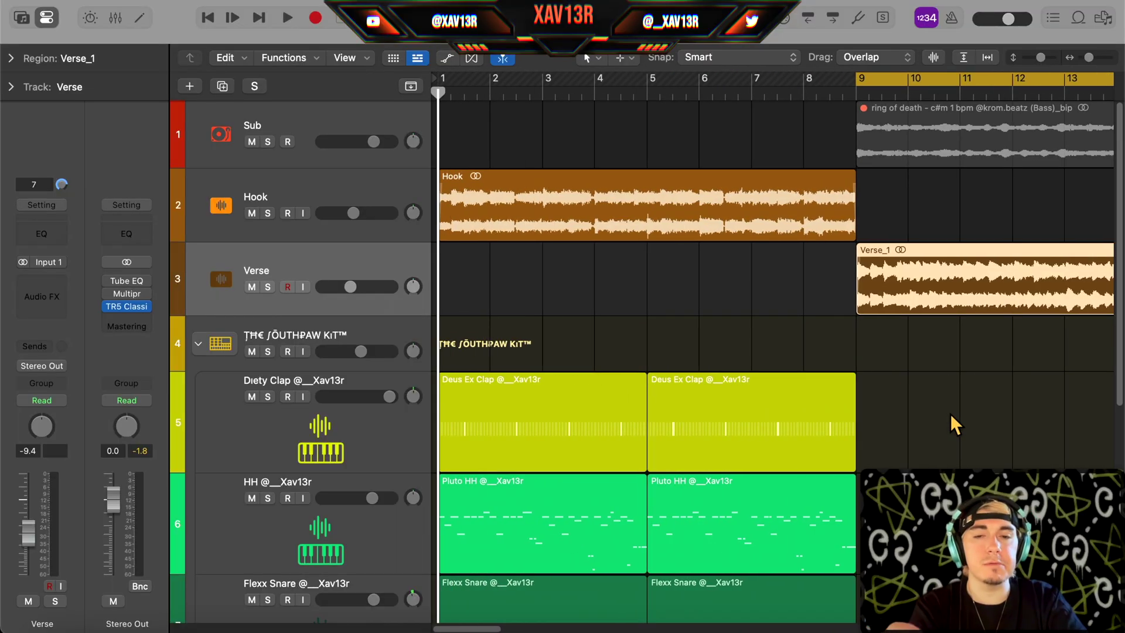
Step: Repeat the clap and hi-hat regions from bar 9 to 17 under the verse sample and start playback
{"action": "left_click_drag", "start_coordinate": [947, 413], "coordinate": [410, 508]}
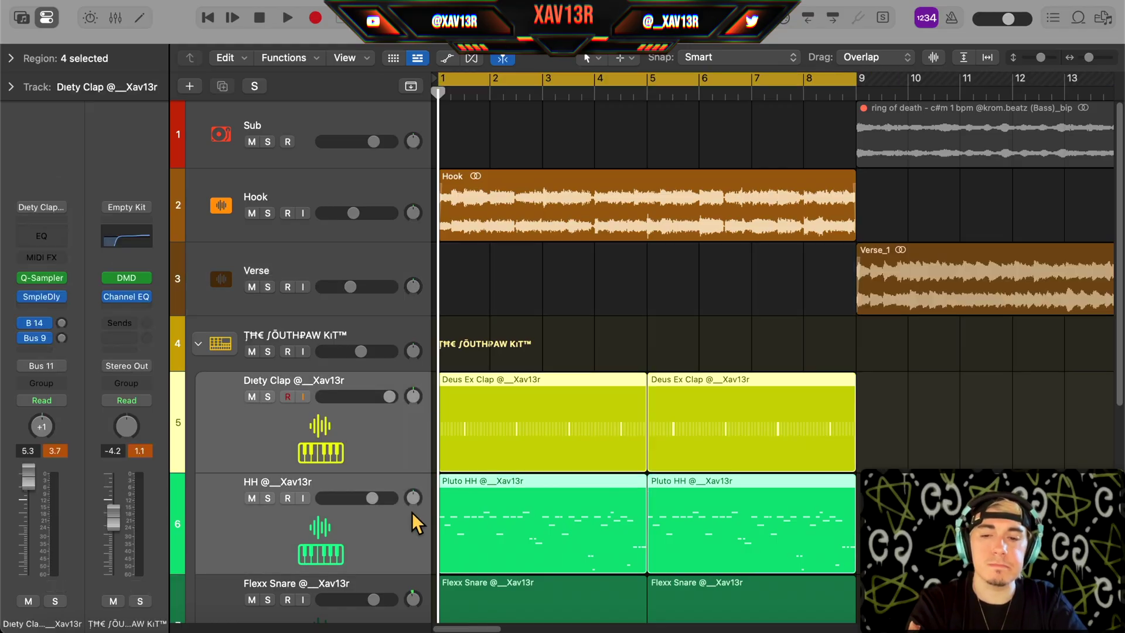
{"action": "key", "text": "super+r"}
{"action": "key", "text": "space"}
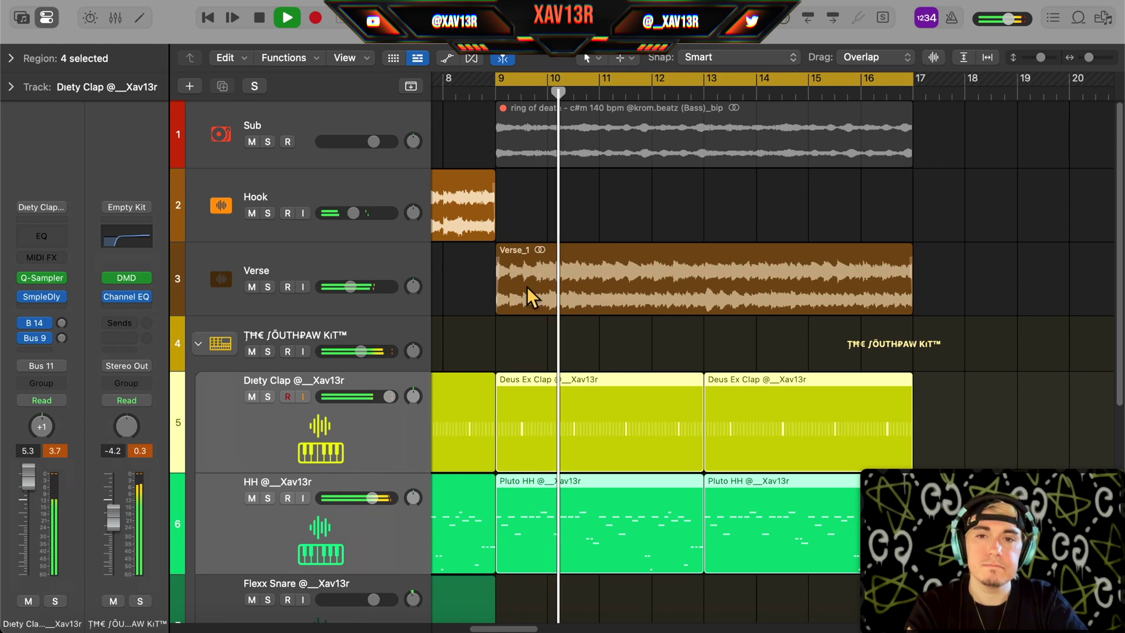
Step: Raise the Verse track's volume to -7.4 dB
{"action": "left_click", "coordinate": [544, 300]}
{"action": "left_click_drag", "start_coordinate": [24, 533], "coordinate": [24, 528]}
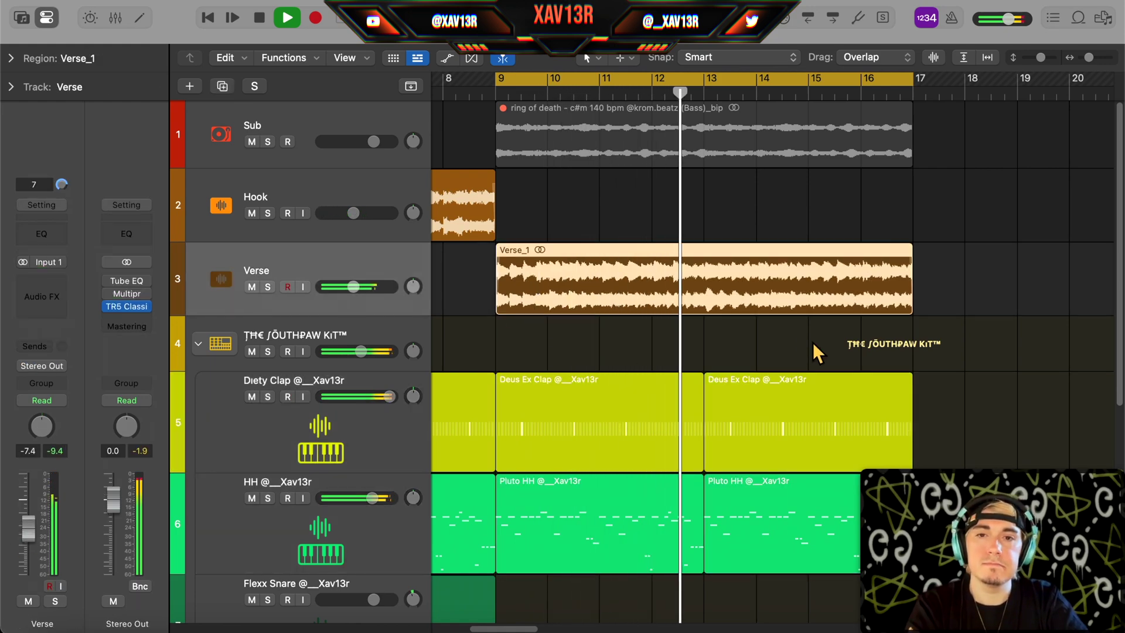
Step: Give the verse's ıron OH region at bar 9 a 32-step pattern with a hit on step 5, and repeat it from bar 13
{"action": "scroll", "coordinate": [802, 463], "scroll_direction": "down", "scroll_amount": 3}
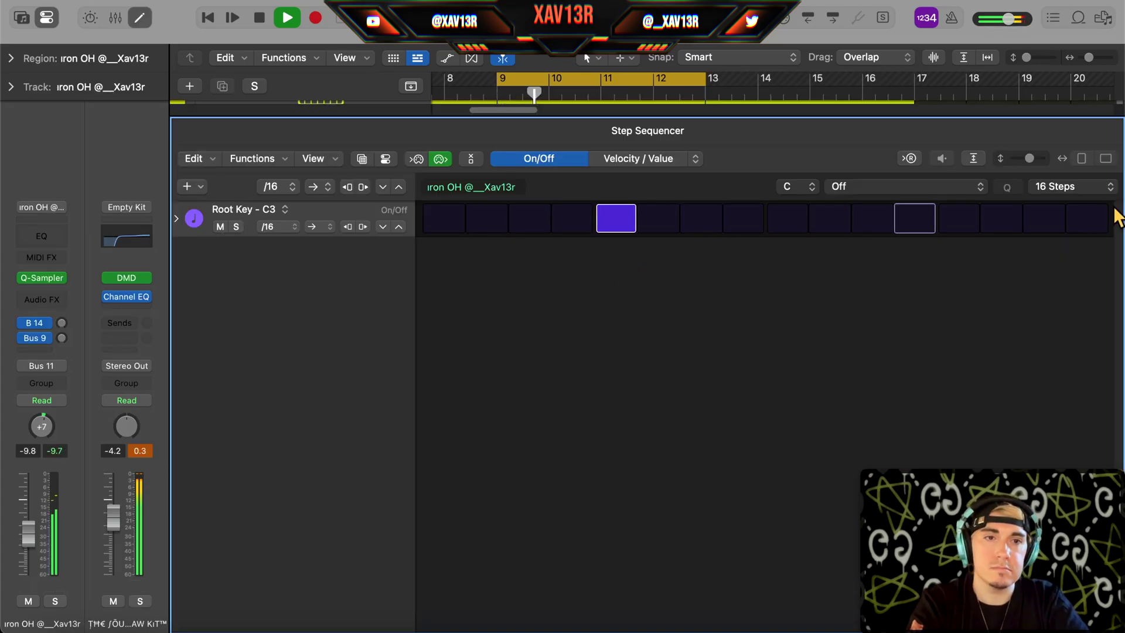
{"action": "left_click", "coordinate": [1105, 186]}
{"action": "left_click", "coordinate": [1059, 221]}
{"action": "key", "text": "e"}
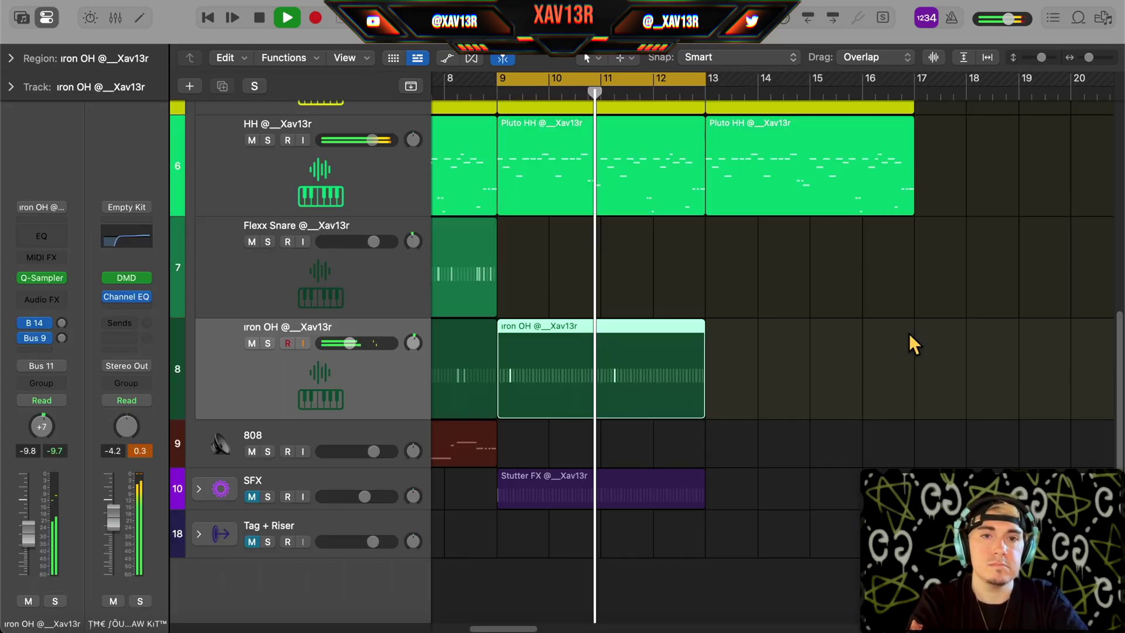
{"action": "key", "text": "super+r"}
{"action": "left_click", "coordinate": [571, 371], "text": "shift"}
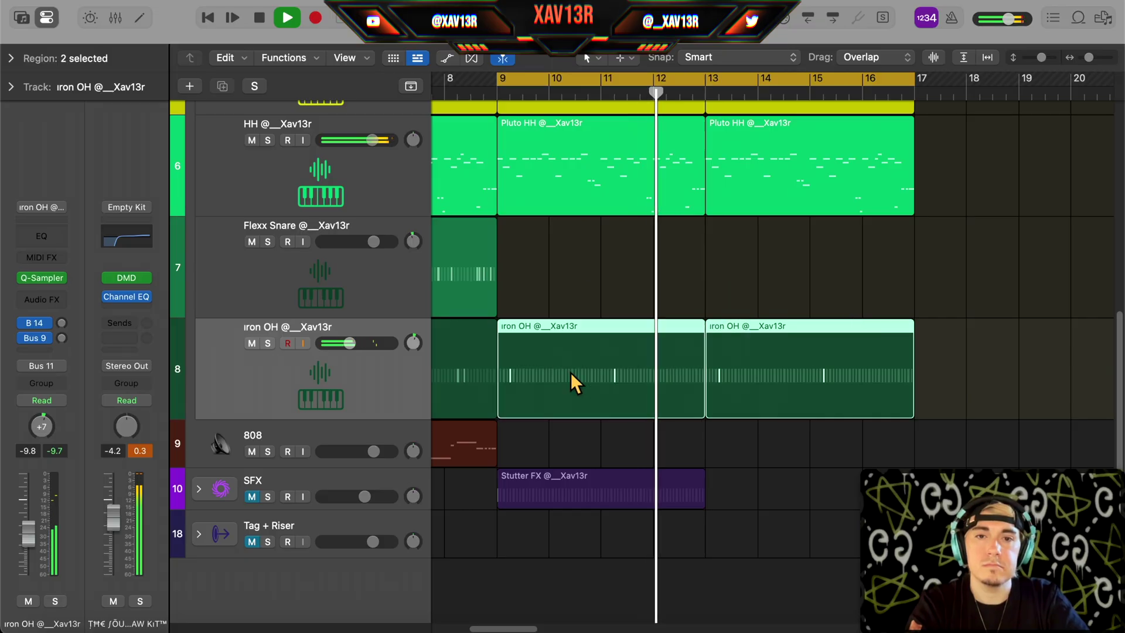
Step: Add a Flexx Snare pattern region from bar 13 to 17 for the second half of the verse
{"action": "scroll", "coordinate": [610, 420], "scroll_direction": "up", "scroll_amount": 3}
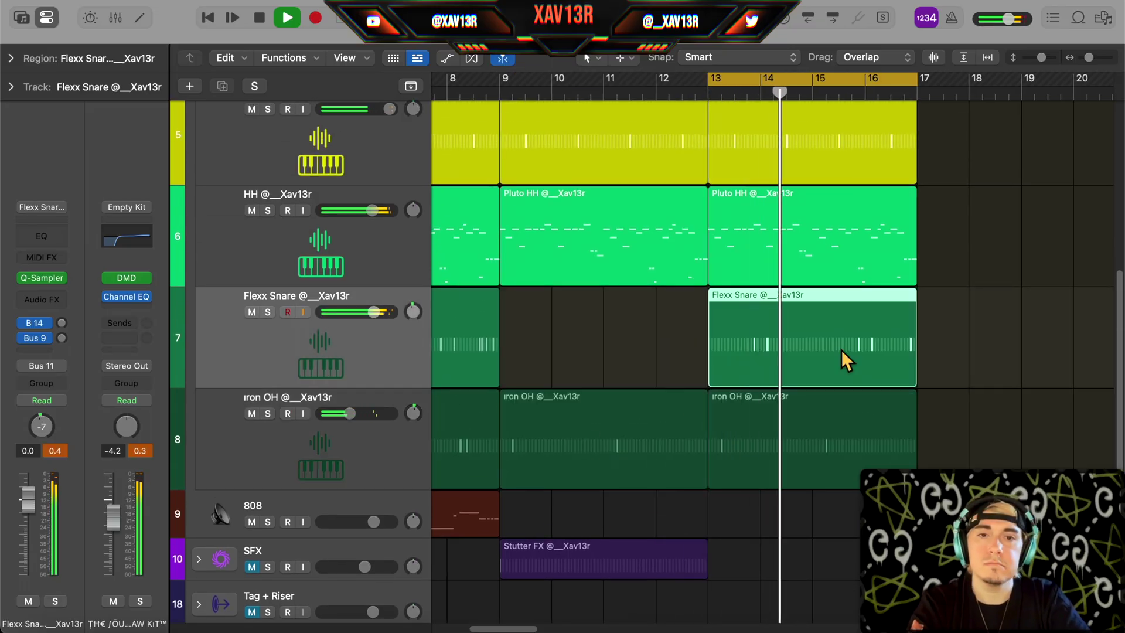
{"action": "left_click", "coordinate": [989, 280]}
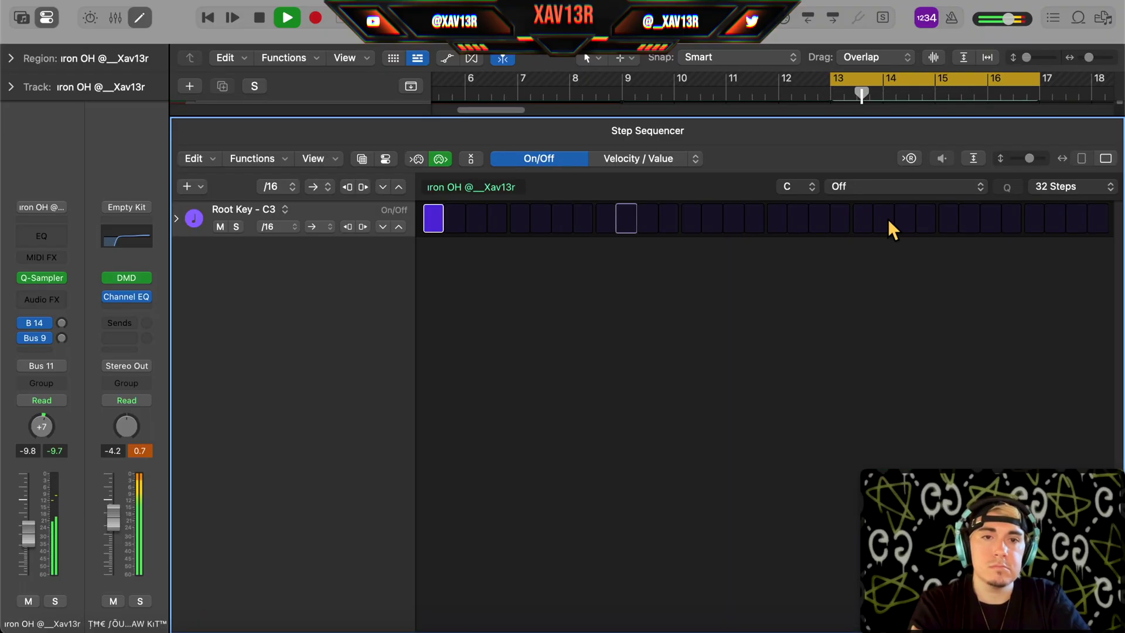
Step: Add a hit on step 21 of the ıron OH pattern at bar 13, extend it to 64 steps and add a hit on step 59
{"action": "left_click", "coordinate": [862, 218]}
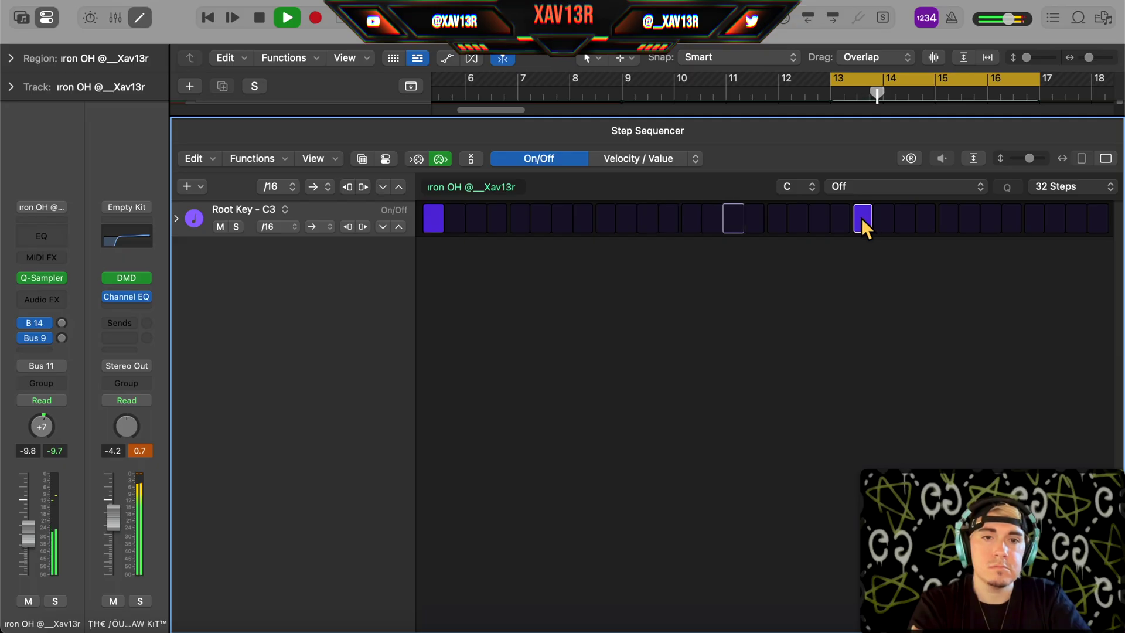
{"action": "left_click", "coordinate": [1062, 187]}
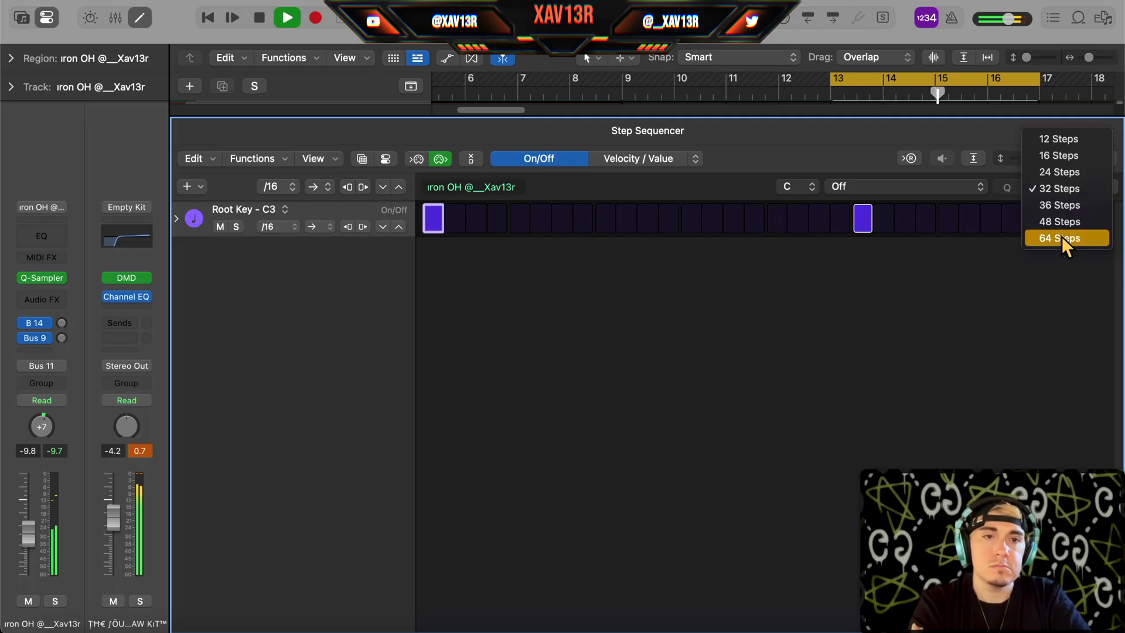
{"action": "left_click", "coordinate": [1061, 237]}
{"action": "left_click", "coordinate": [995, 222]}
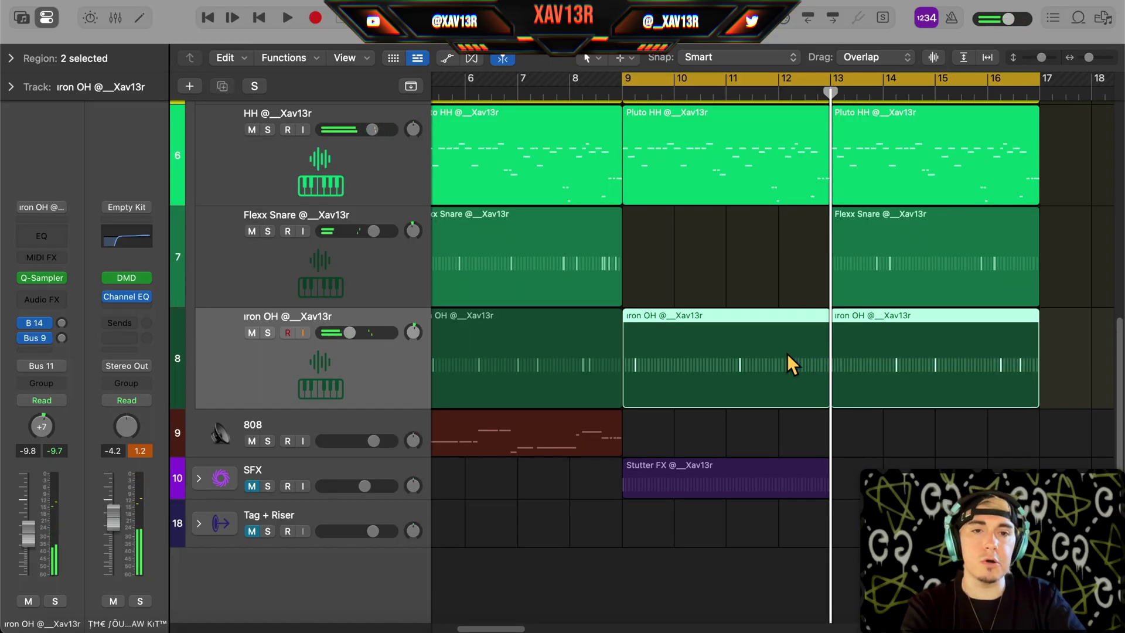
Step: Create a MIDI region on the 808 track at bar 9 and extend it to bar 13
{"action": "right_click", "coordinate": [677, 419]}
{"action": "left_click", "coordinate": [694, 405]}
{"action": "left_click_drag", "start_coordinate": [679, 440], "coordinate": [829, 444]}
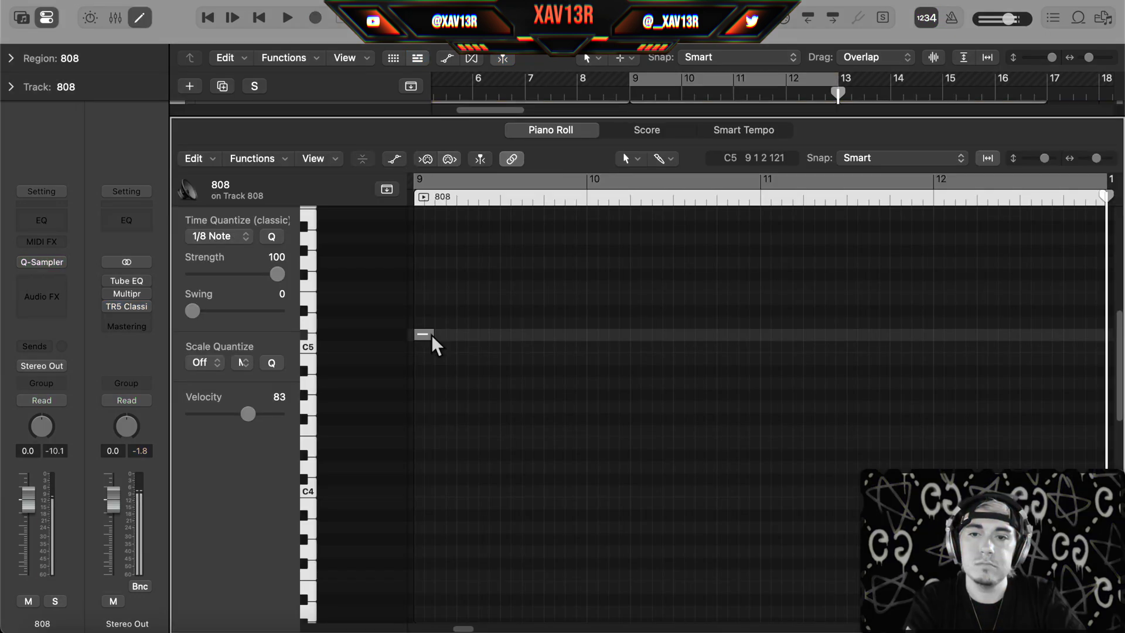
Step: Enter the verse 808's notes after bar 9: A4 in bar 10, two B4 notes in bar 11, F#4 and G4 in bar 12
{"action": "left_click", "coordinate": [641, 347], "text": "super"}
{"action": "key", "text": "alt+Down"}
{"action": "key", "text": "alt+Down"}
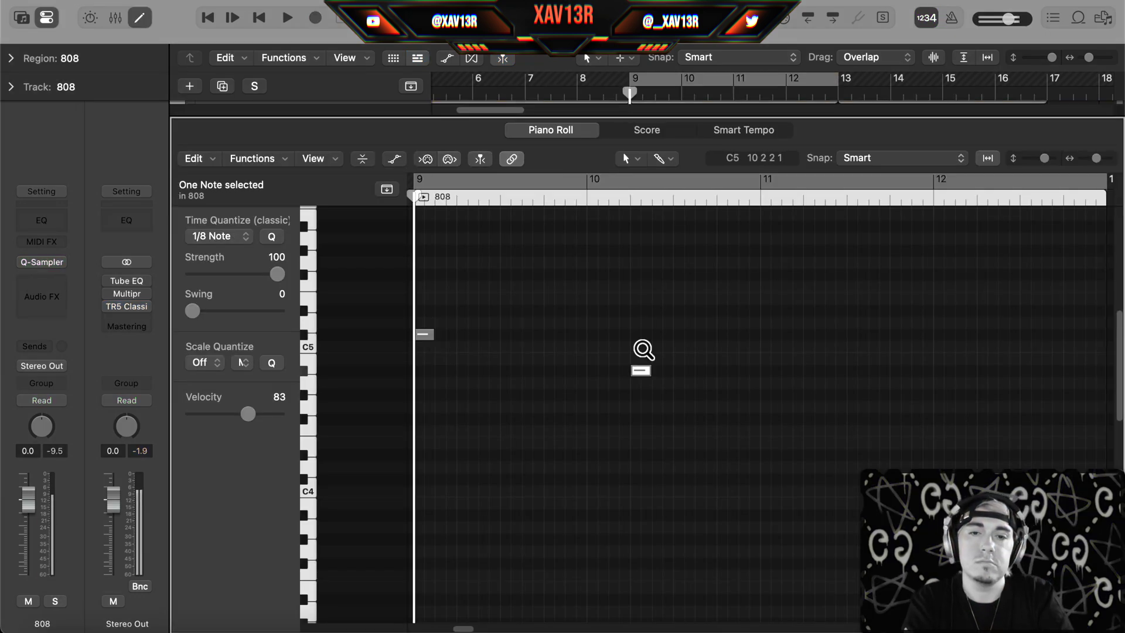
{"action": "key", "text": "alt+Down"}
{"action": "left_click", "coordinate": [769, 358], "text": "super"}
{"action": "scroll", "coordinate": [769, 358], "scroll_direction": "right", "scroll_amount": 2}
{"action": "left_click", "coordinate": [721, 369], "text": "super"}
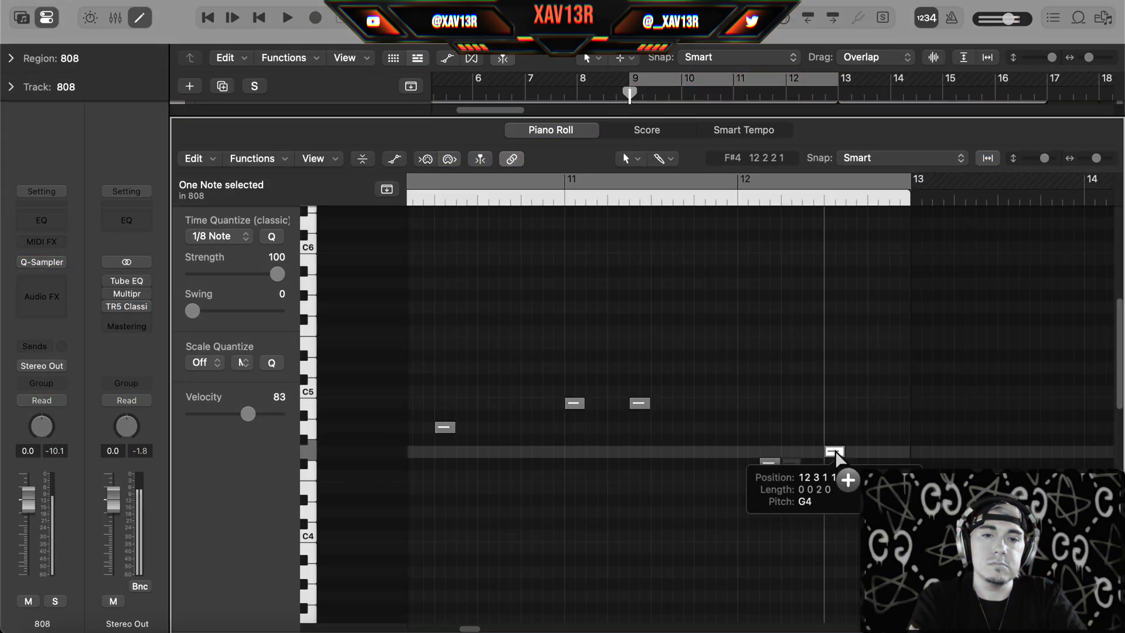
{"action": "left_click_drag", "start_coordinate": [846, 477], "coordinate": [859, 467]}
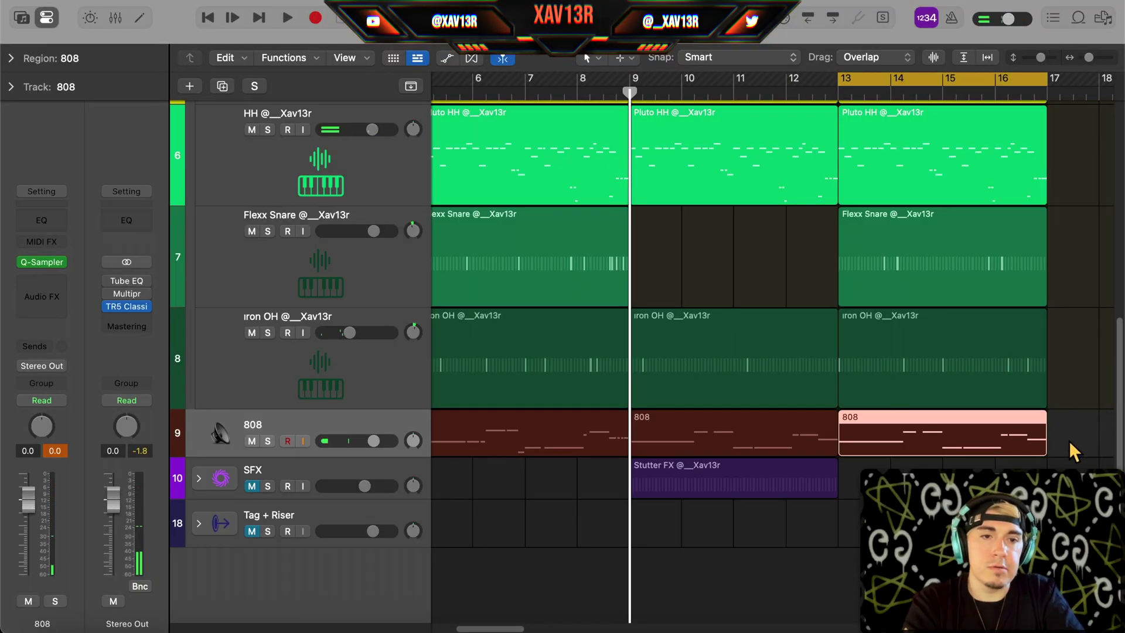
Step: Join the verse's two 808 regions for editing and raise the second short high note in bars 10 and 14 to A3
{"action": "left_click", "coordinate": [721, 440], "text": "shift"}
{"action": "double_click", "coordinate": [722, 440]}
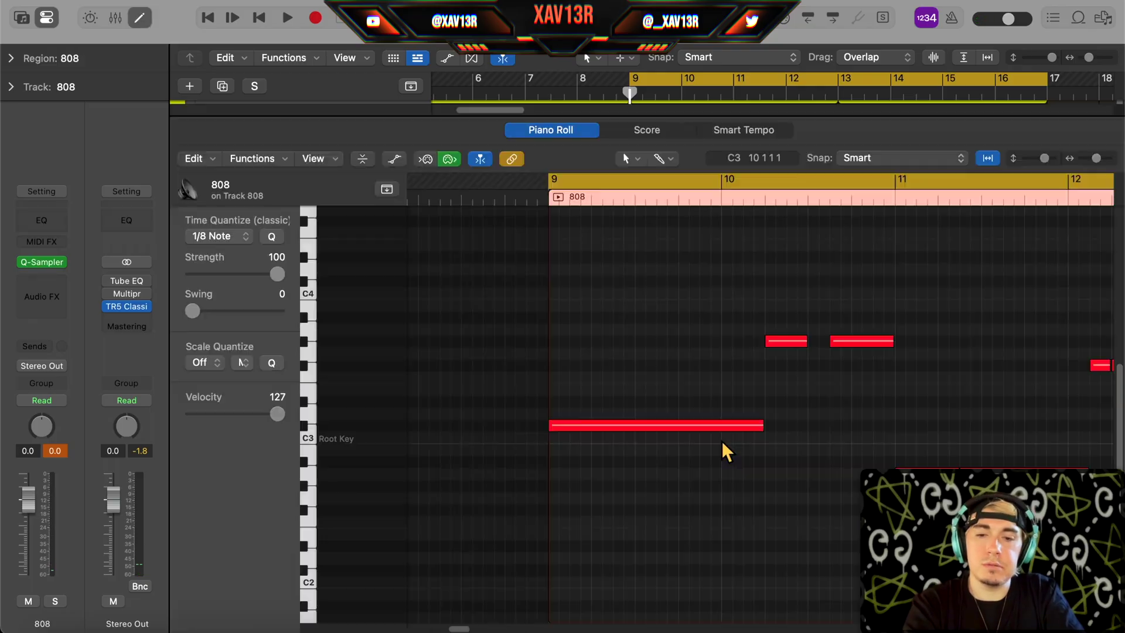
{"action": "left_click", "coordinate": [828, 324], "text": "super"}
{"action": "left_click_drag", "start_coordinate": [921, 321], "coordinate": [921, 309]}
{"action": "scroll", "coordinate": [683, 334], "scroll_direction": "down", "scroll_amount": 5}
{"action": "key", "text": "space"}
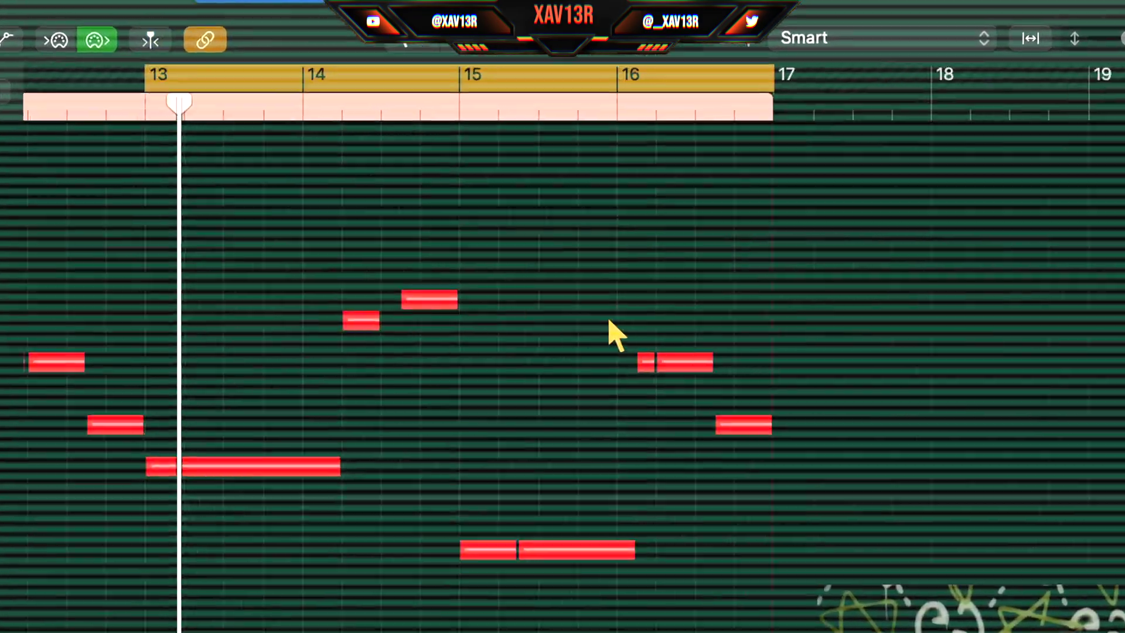
Step: Add short G#2 and F#3 notes in the second half of bar 14 of the 808 region and play the verse from bar 9
{"action": "key", "text": "space"}
{"action": "left_click", "coordinate": [928, 323], "text": "super"}
{"action": "scroll", "coordinate": [624, 429], "scroll_direction": "down", "scroll_amount": 1}
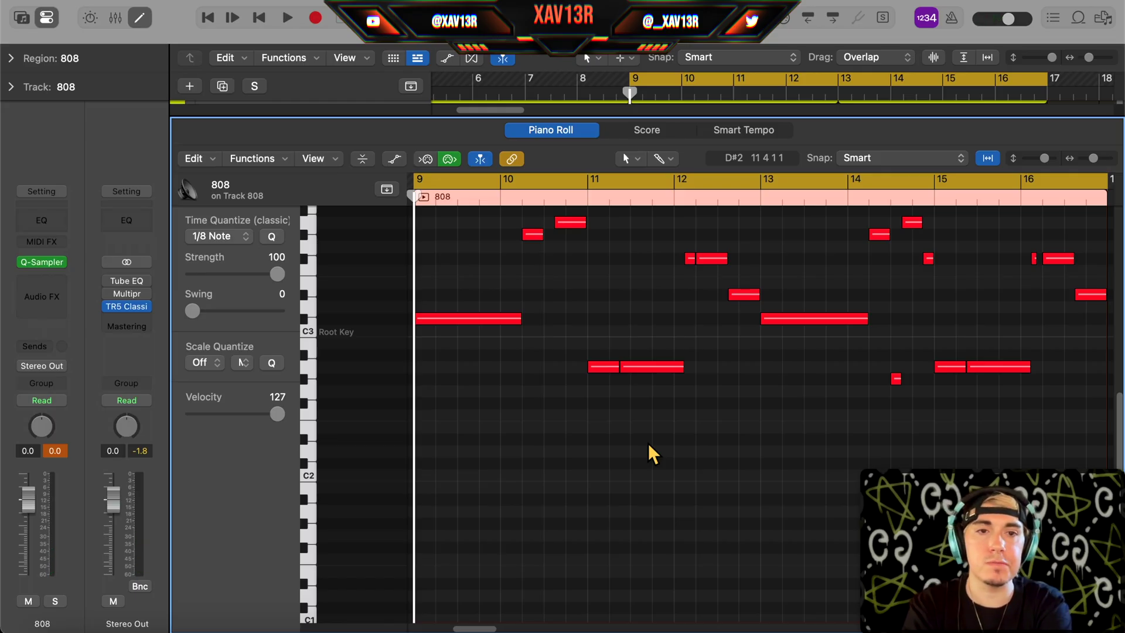
{"action": "key", "text": "space"}
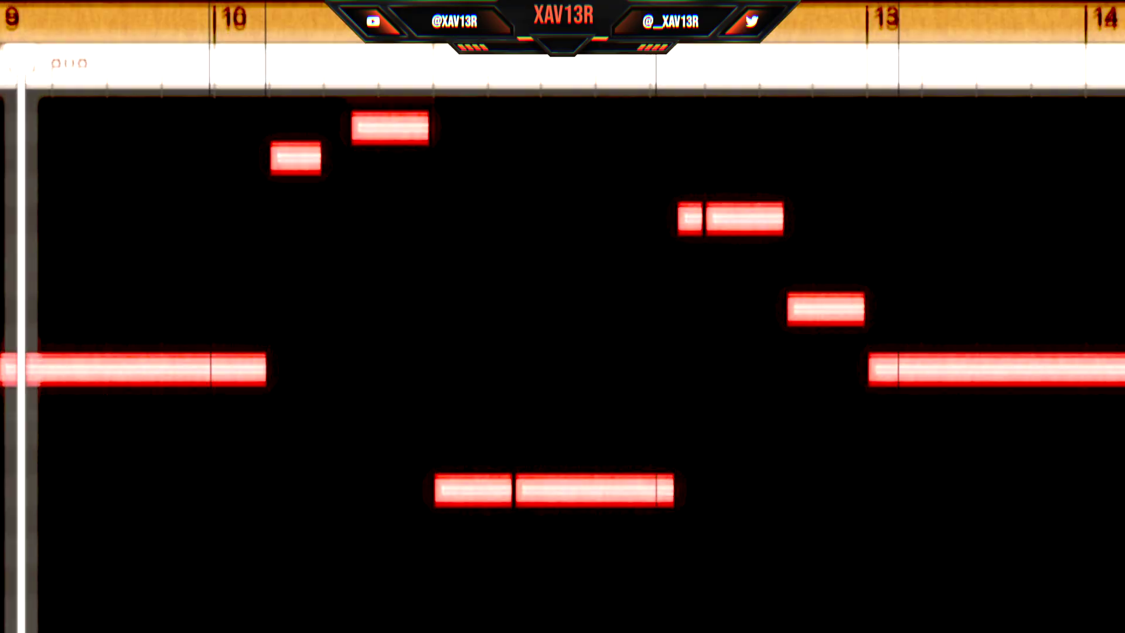